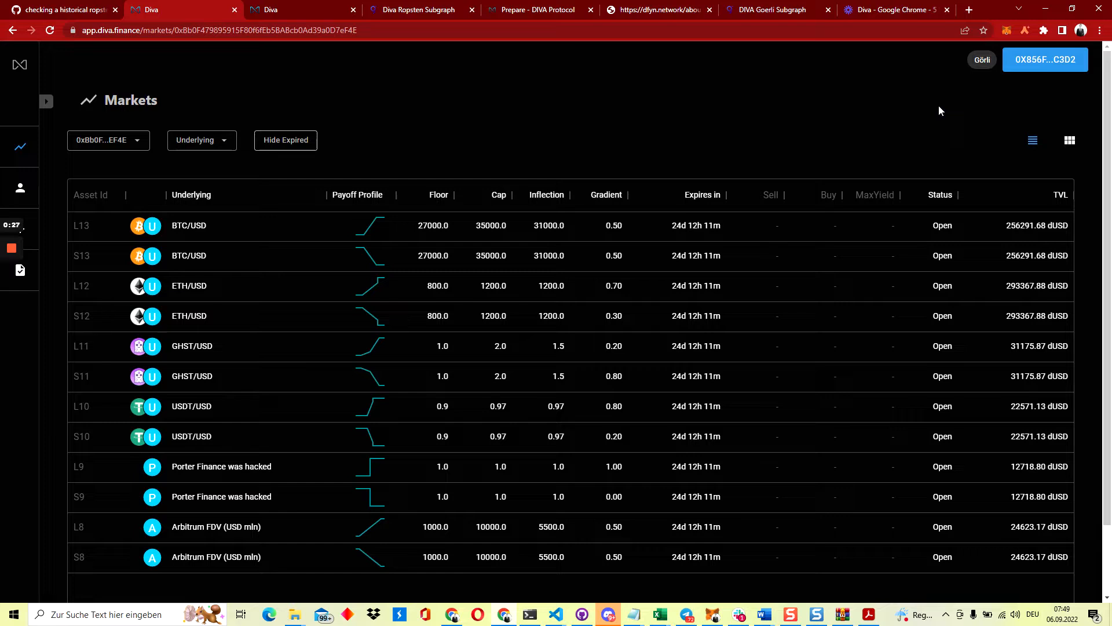
# Check the 0.5 GoerliETH balance in MetaMask, then switch to the DIVA Protocol Prepare guide
pyautogui.click(1007, 33)
pyautogui.moveTo(854, 166); pyautogui.dragTo(971, 168)
pyautogui.click(610, 75)
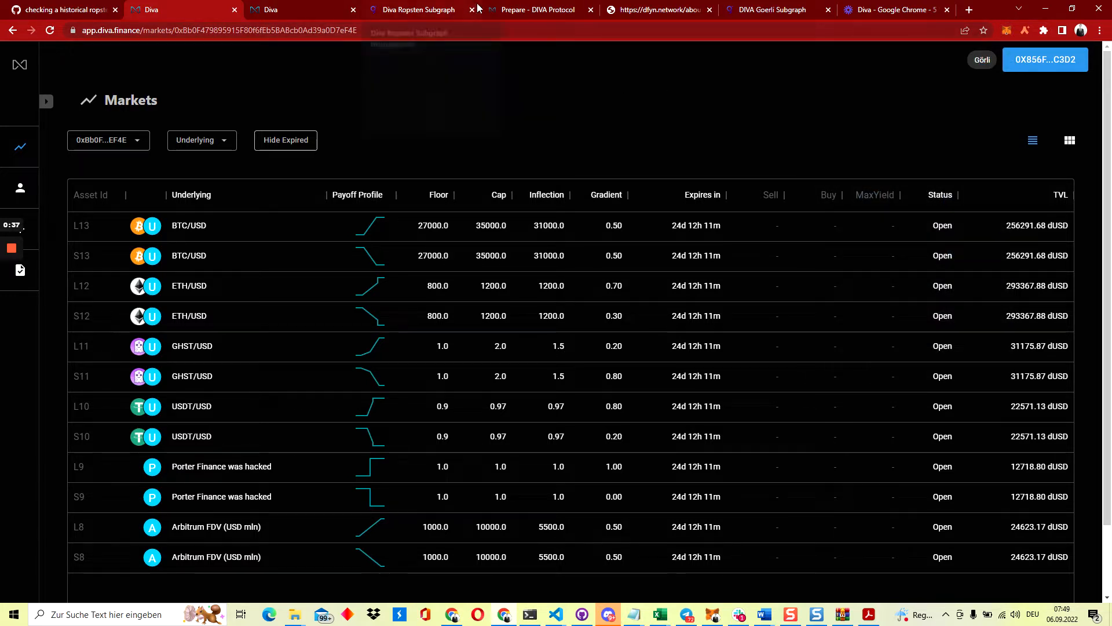
pyautogui.click(502, 8)
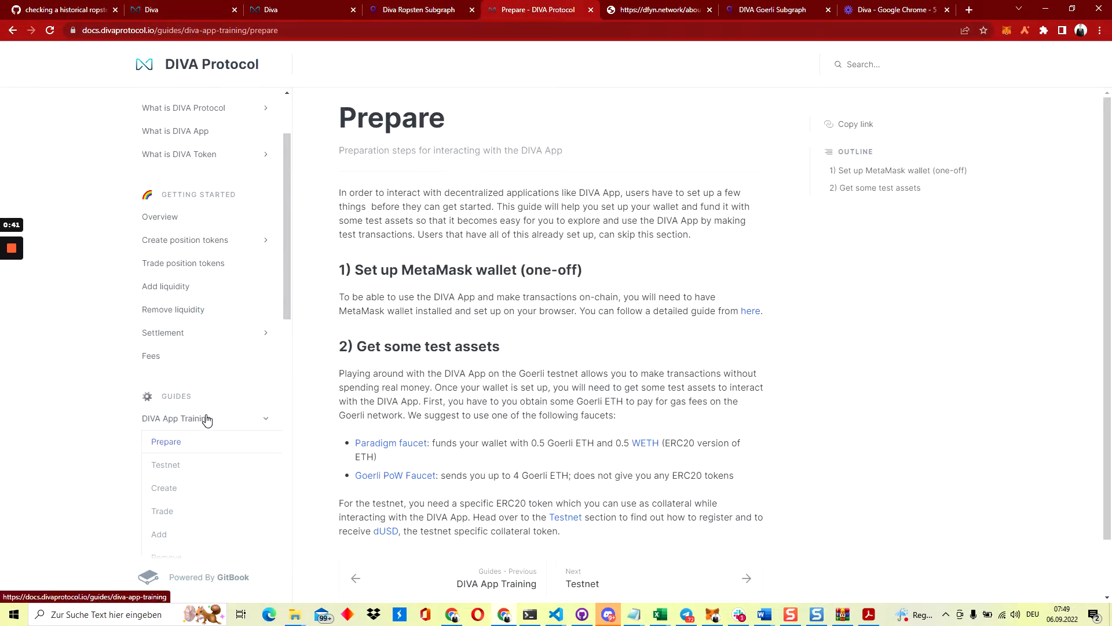
# Find the test-assets section and open the Paradigm faucet link in a new tab
pyautogui.scroll(-1, 407, 423)
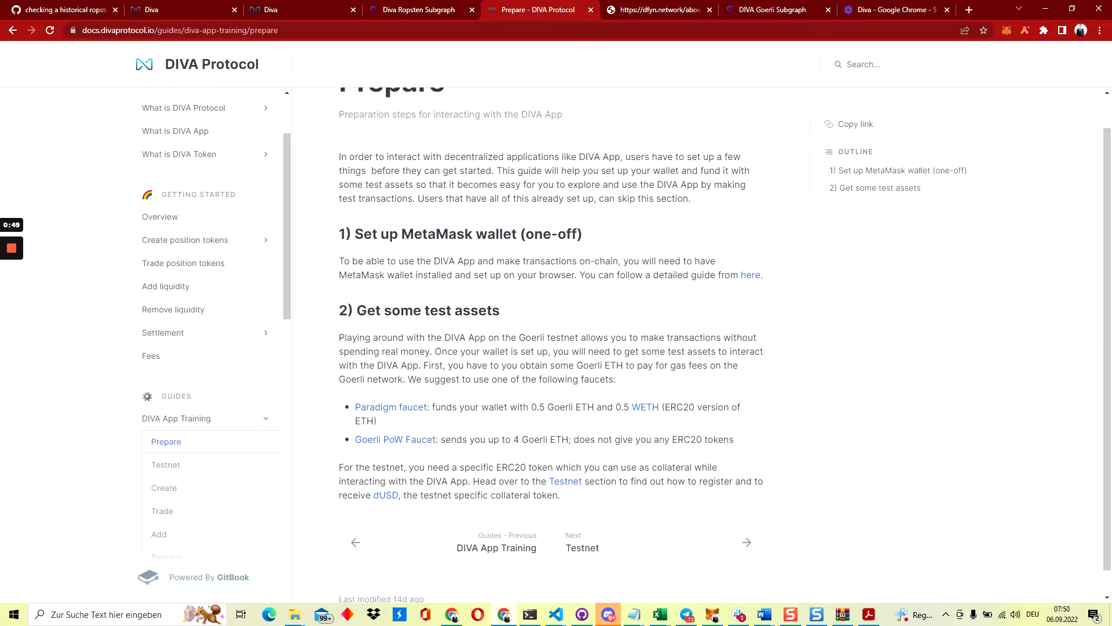
pyautogui.moveTo(531, 407); pyautogui.dragTo(594, 407)
pyautogui.click(594, 407)
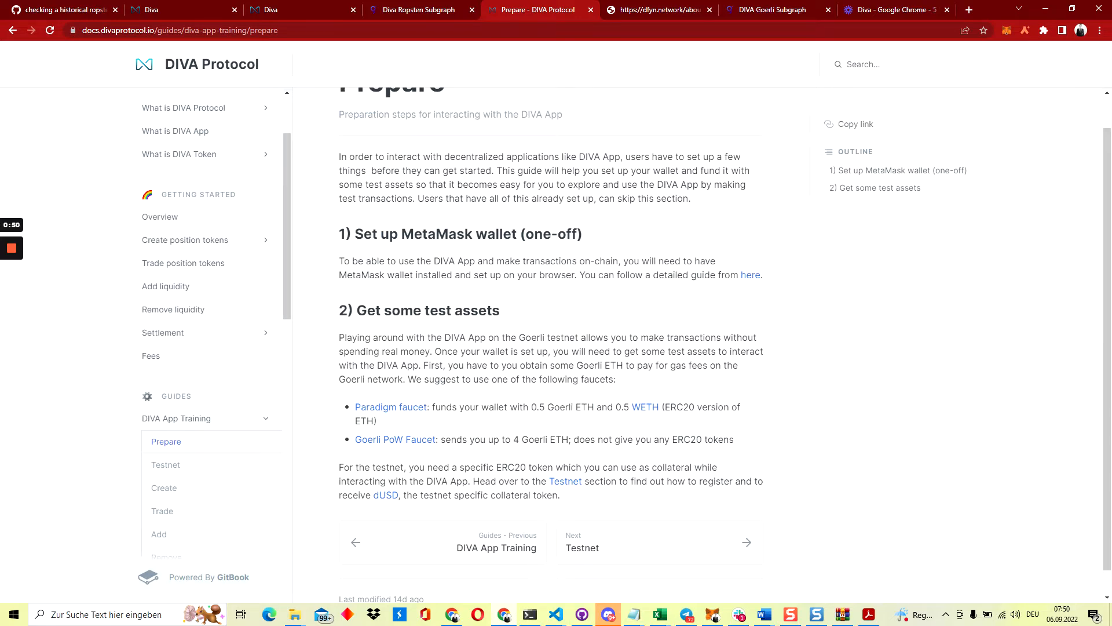
pyautogui.middleClick(391, 410)
# On the Paradigm faucet page, review the Görli section's 0.5 ETH drip amount
pyautogui.click(589, 12)
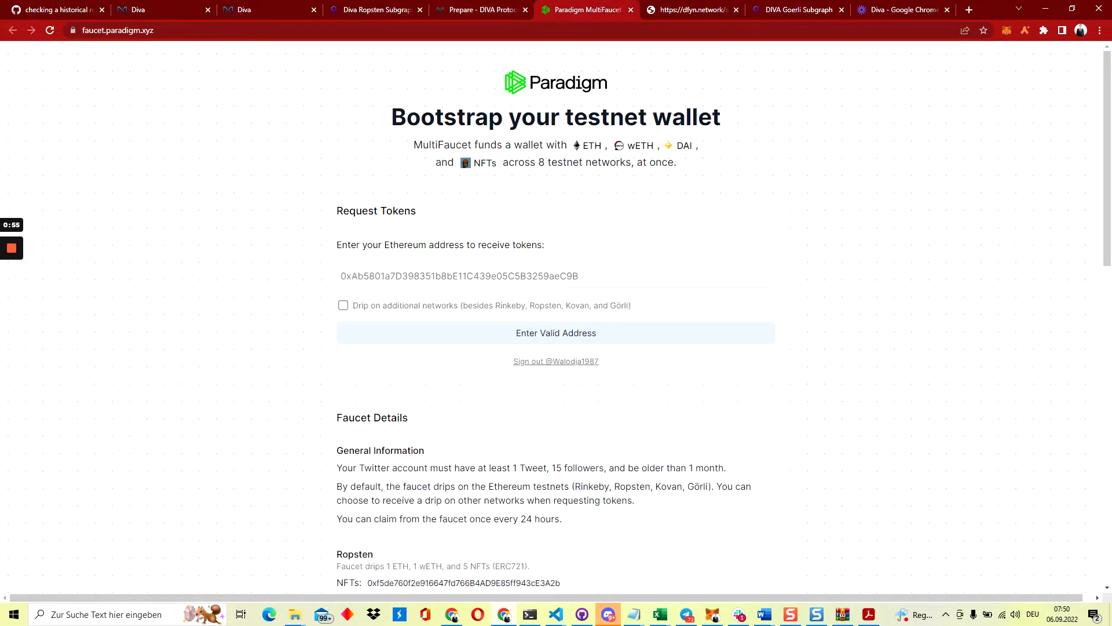
pyautogui.scroll(-4, 306, 358)
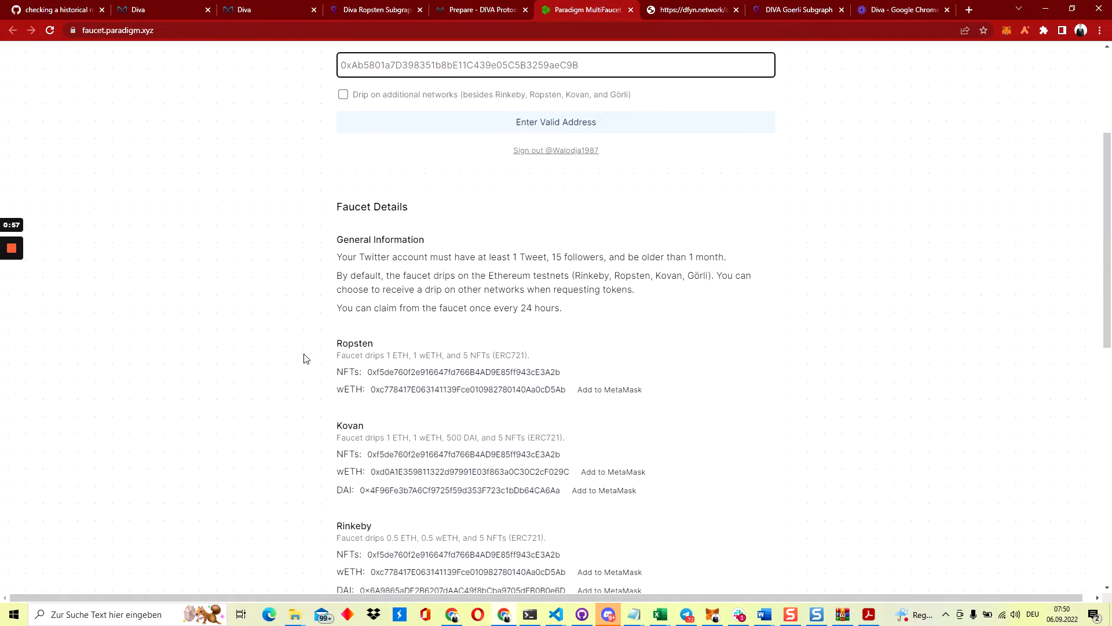
pyautogui.scroll(-7, 307, 358)
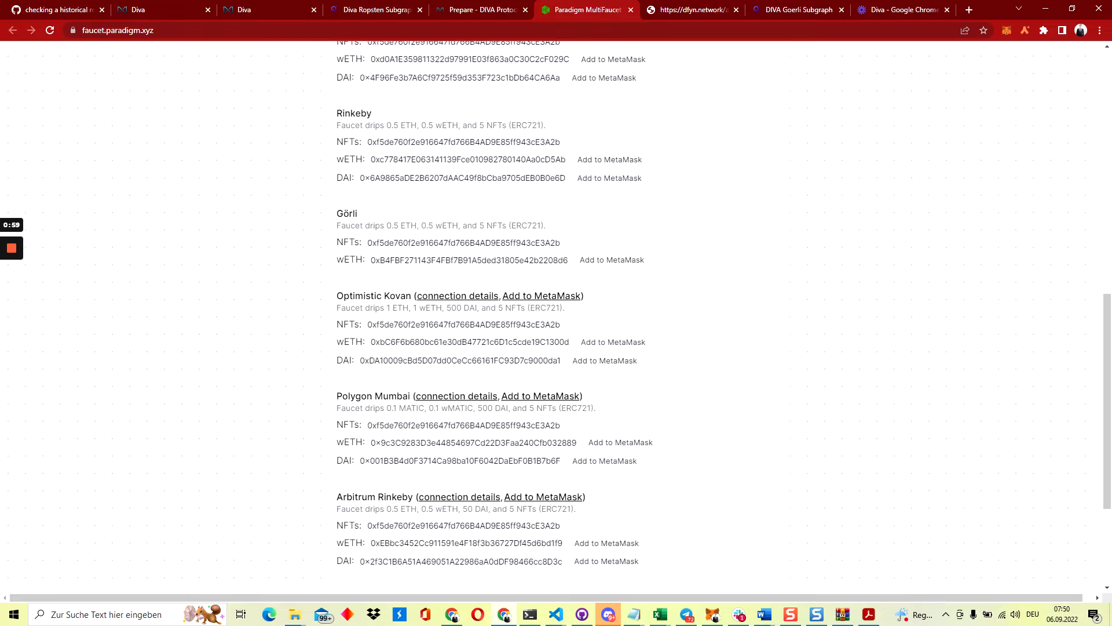
pyautogui.doubleClick(347, 213)
pyautogui.moveTo(386, 225); pyautogui.dragTo(435, 226)
pyautogui.click(284, 258)
# Check the Görli 0.5 wETH drip, then return to the DIVA Markets page
pyautogui.doubleClick(350, 260)
pyautogui.click(365, 259)
pyautogui.click(316, 279)
pyautogui.doubleClick(350, 259)
pyautogui.click(290, 259)
pyautogui.scroll(1, 290, 259)
pyautogui.click(137, 6)
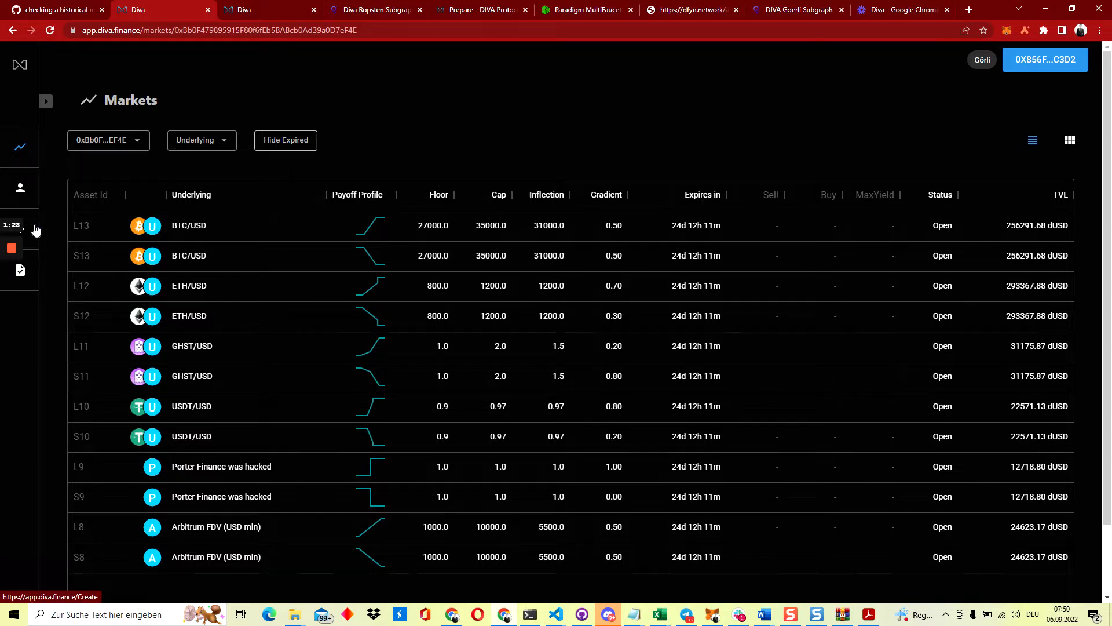
pyautogui.click(143, 36)
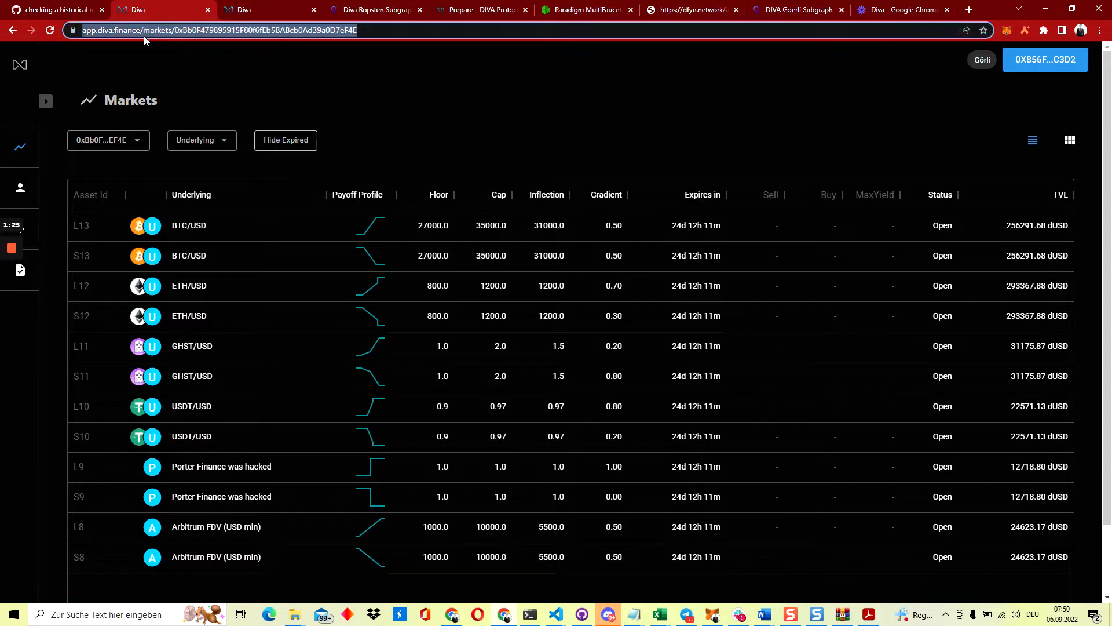
pyautogui.write('app')
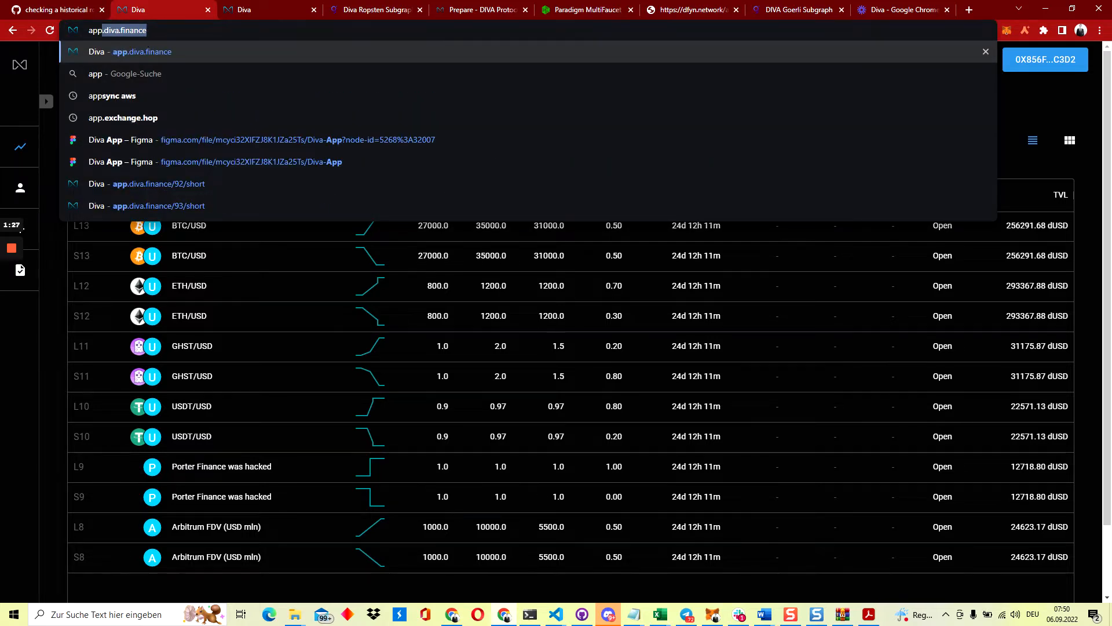
pyautogui.press('Right')
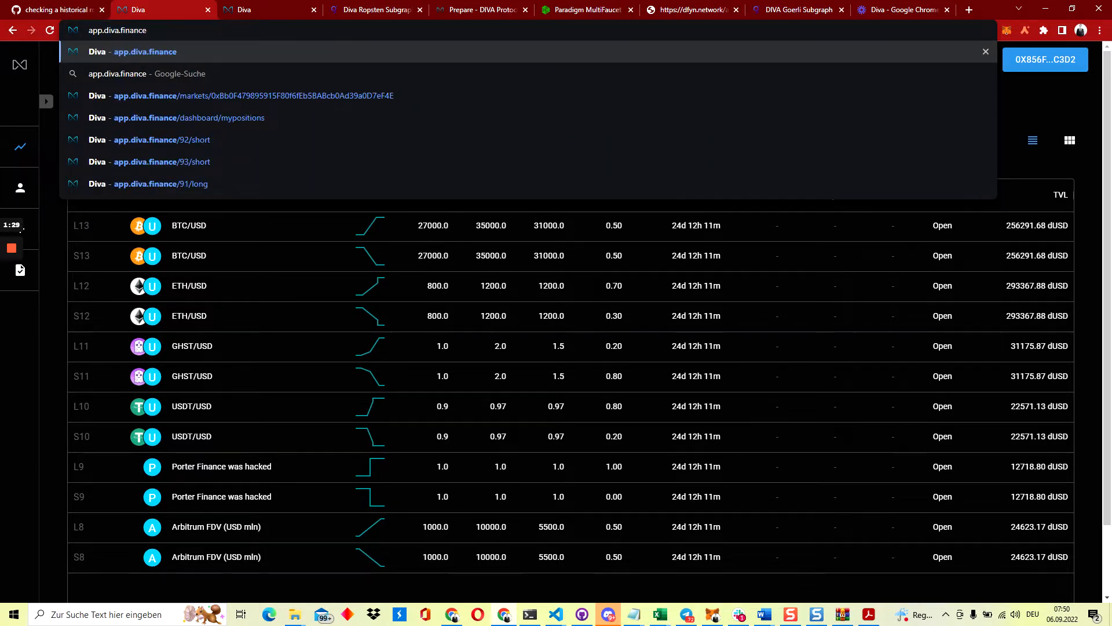
pyautogui.press('Return')
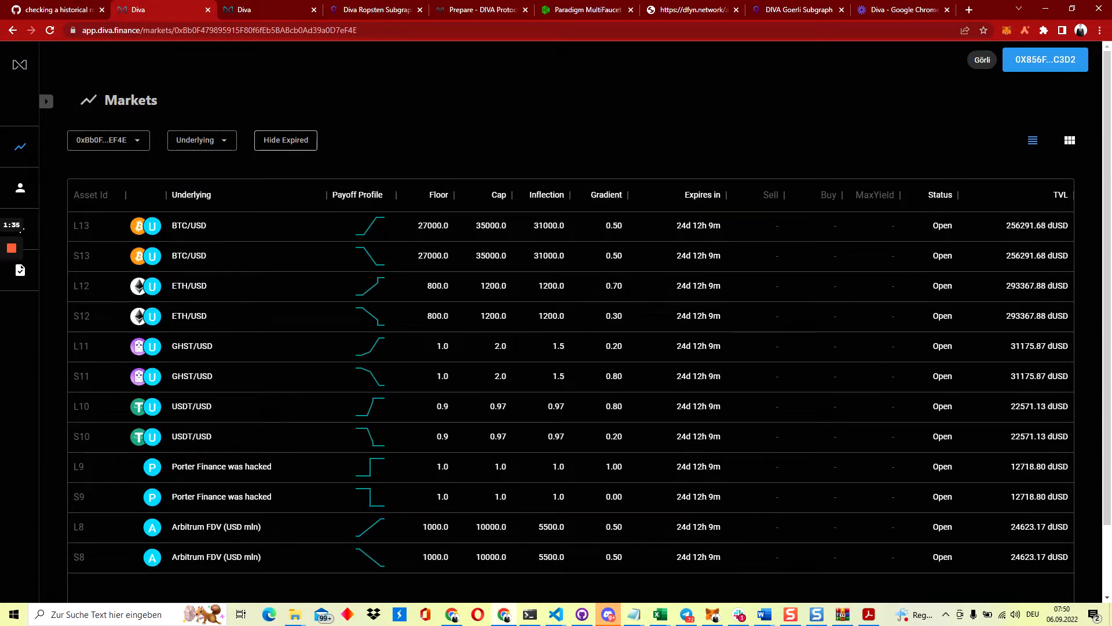
pyautogui.doubleClick(124, 102)
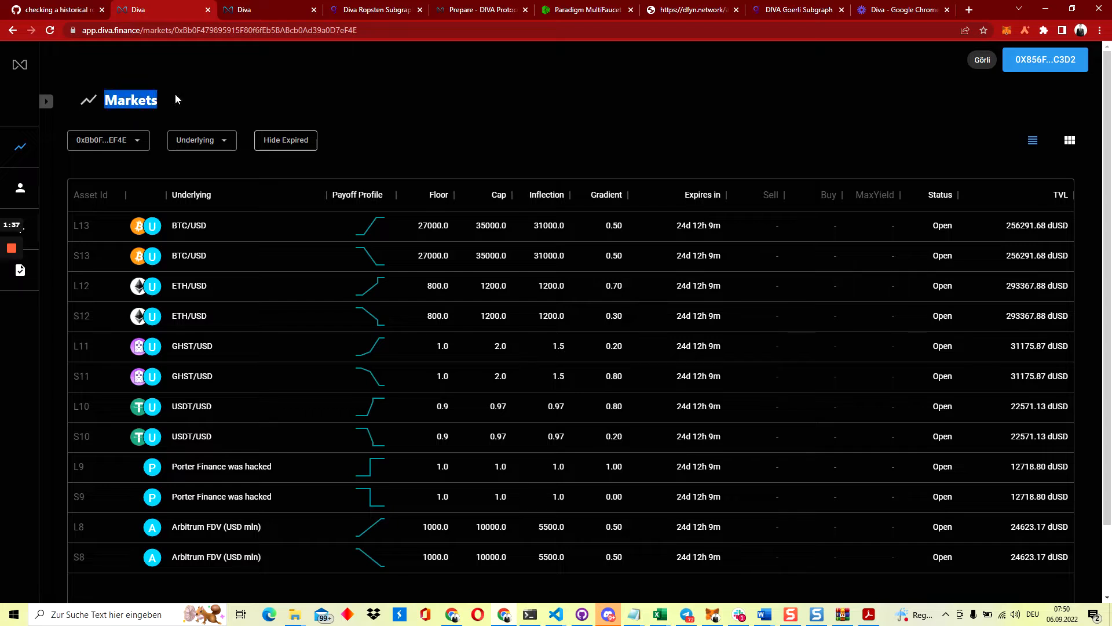
pyautogui.click(234, 96)
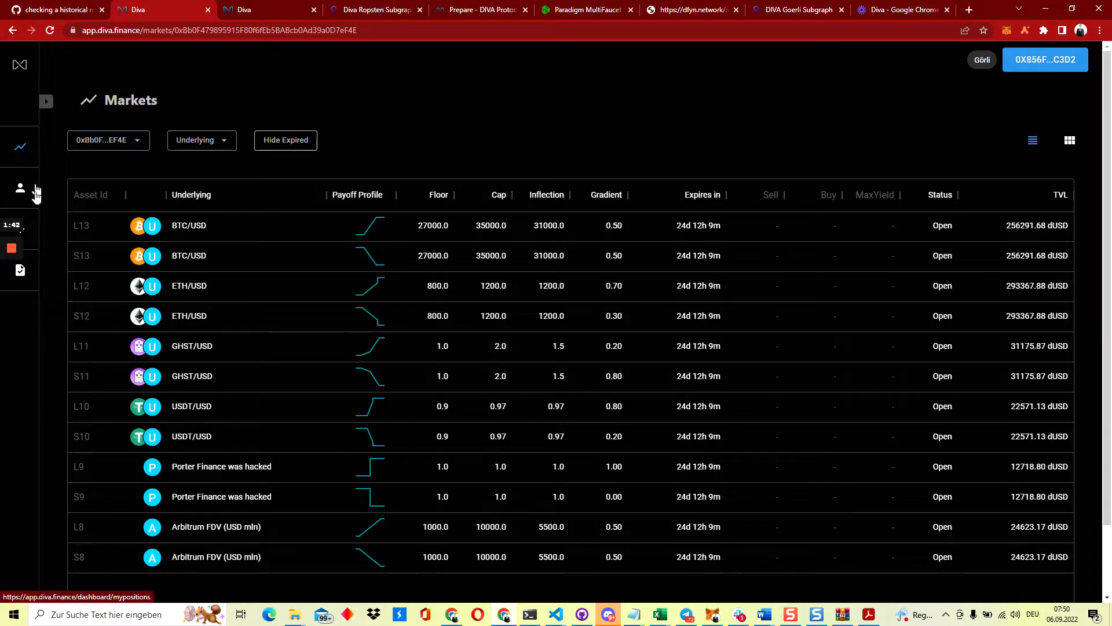
# Open the Create pool form and look through the Reference Asset list, keeping BTC/USD
pyautogui.click(35, 237)
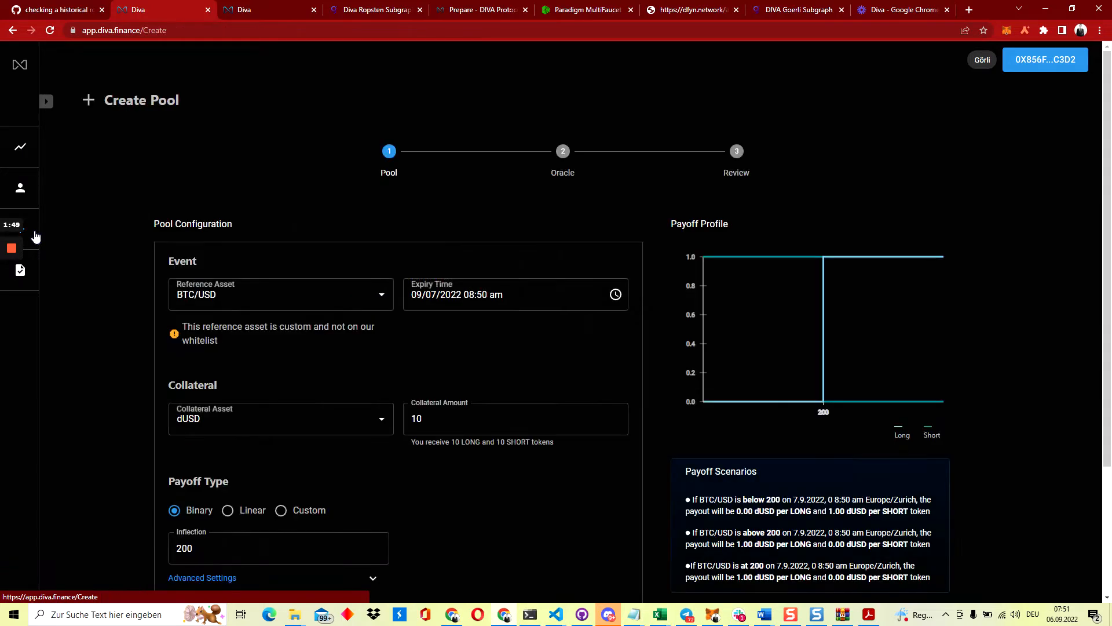
pyautogui.scroll(-1, 117, 265)
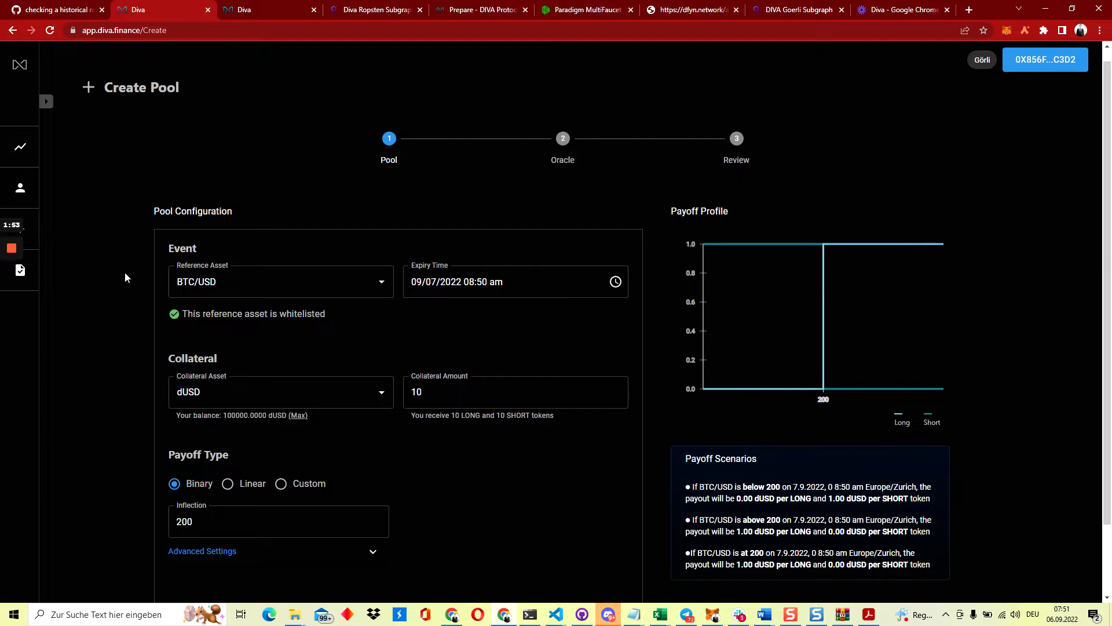
pyautogui.scroll(-1, 125, 276)
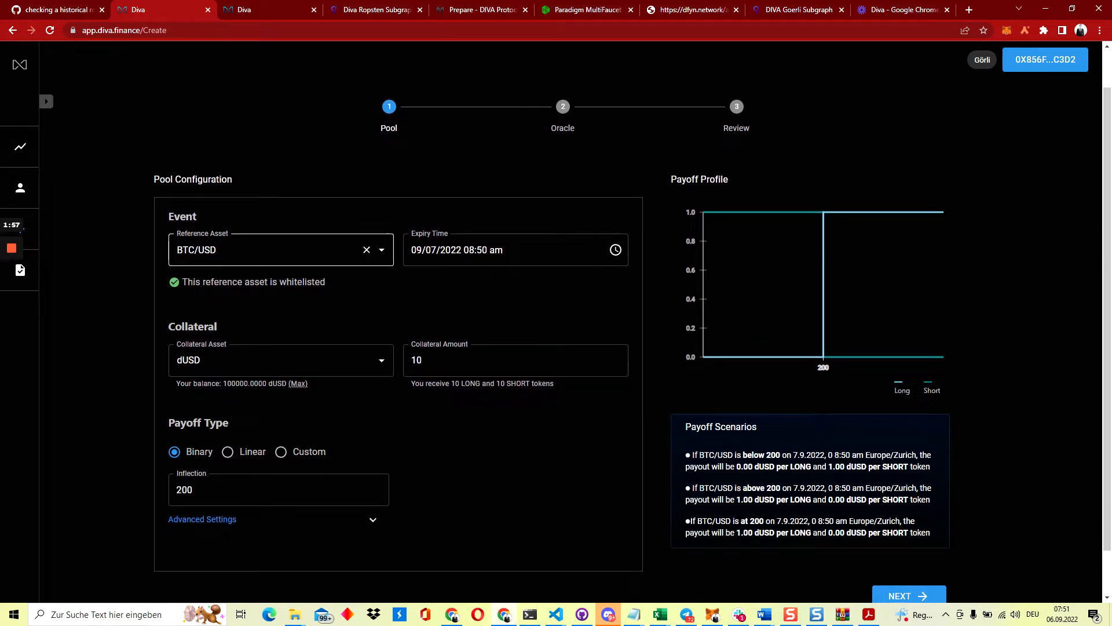
pyautogui.click(244, 249)
pyautogui.click(105, 287)
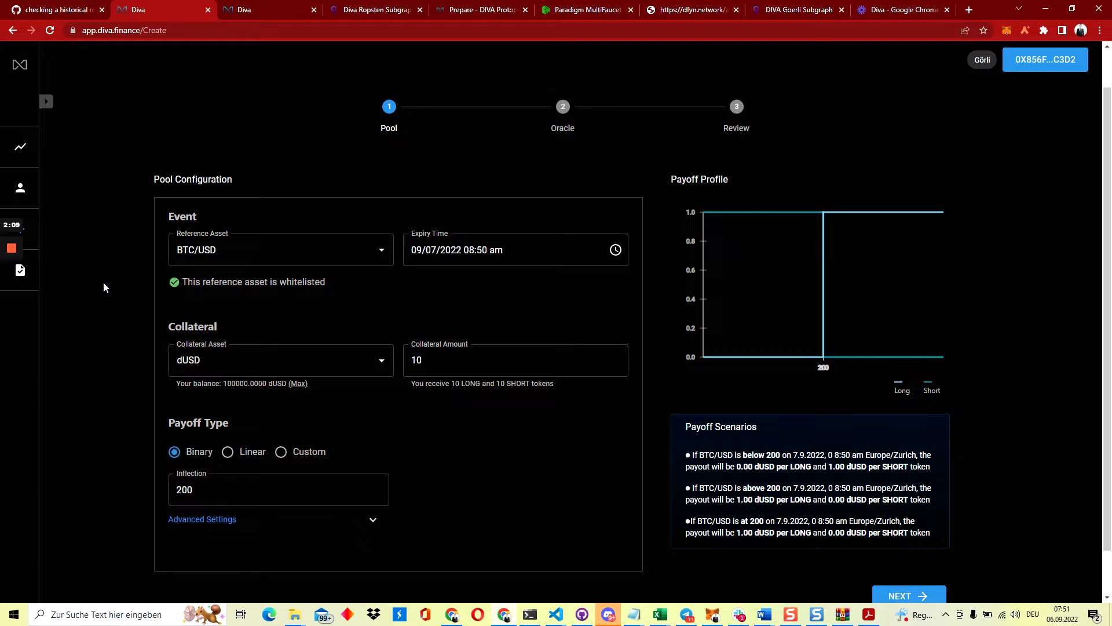
# Set a custom reference asset named 'Rain amount (ml)'
pyautogui.click(232, 250)
pyautogui.write('Rain a')
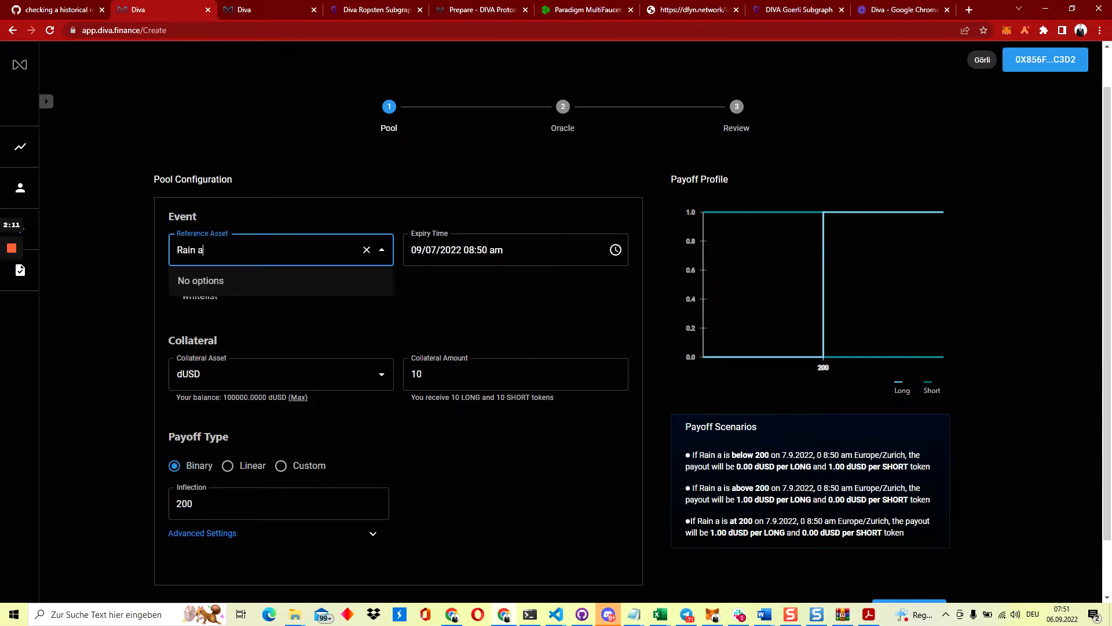
pyautogui.write('mount (mm')
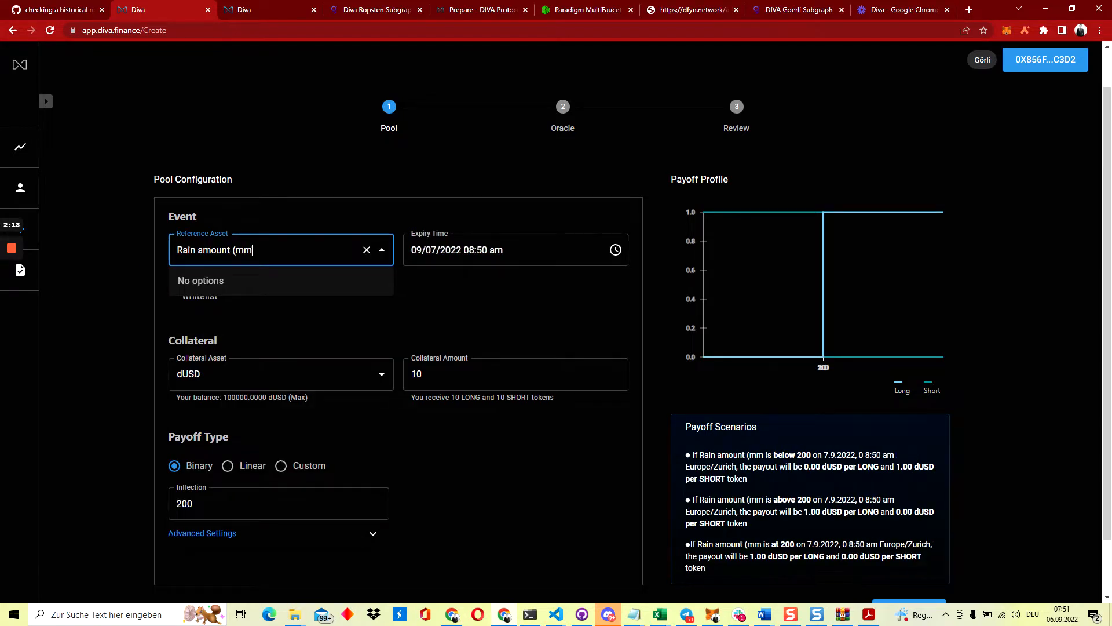
pyautogui.press('BackSpace')
pyautogui.write('l)')
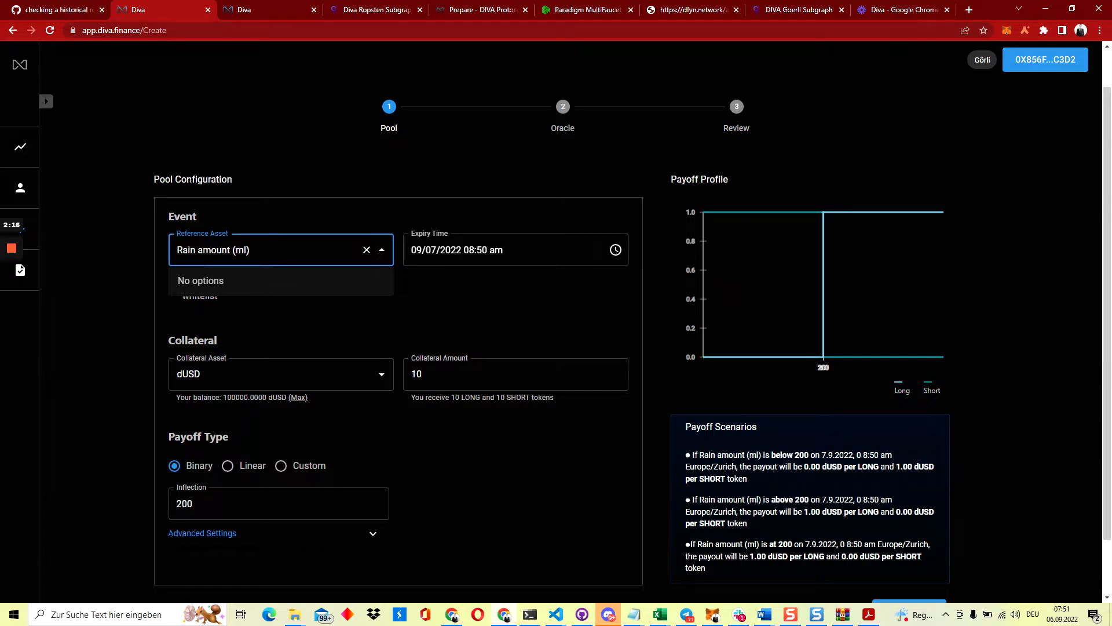
pyautogui.click(162, 263)
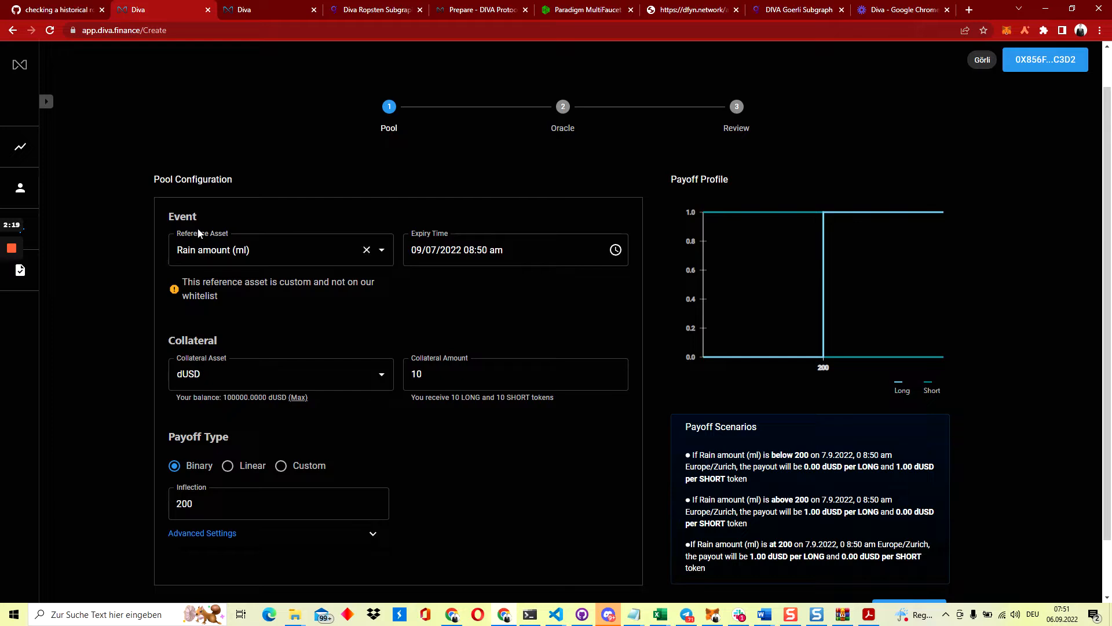
# Set the expiry date and hour to 09/07/2022 8 am, selecting the minutes to edit
pyautogui.click(615, 249)
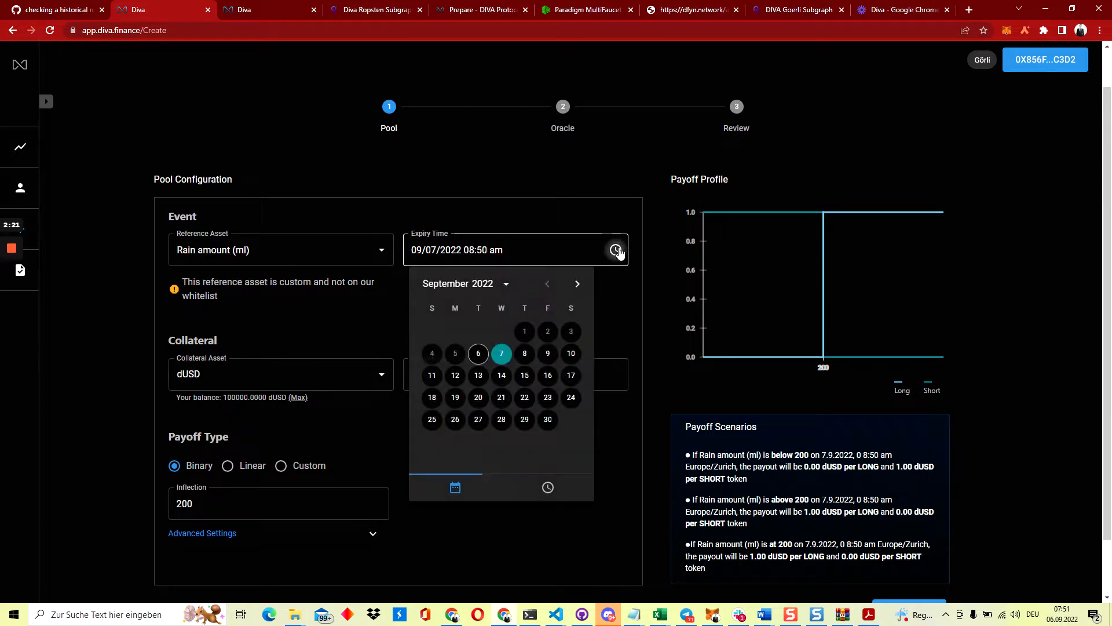
pyautogui.click(479, 354)
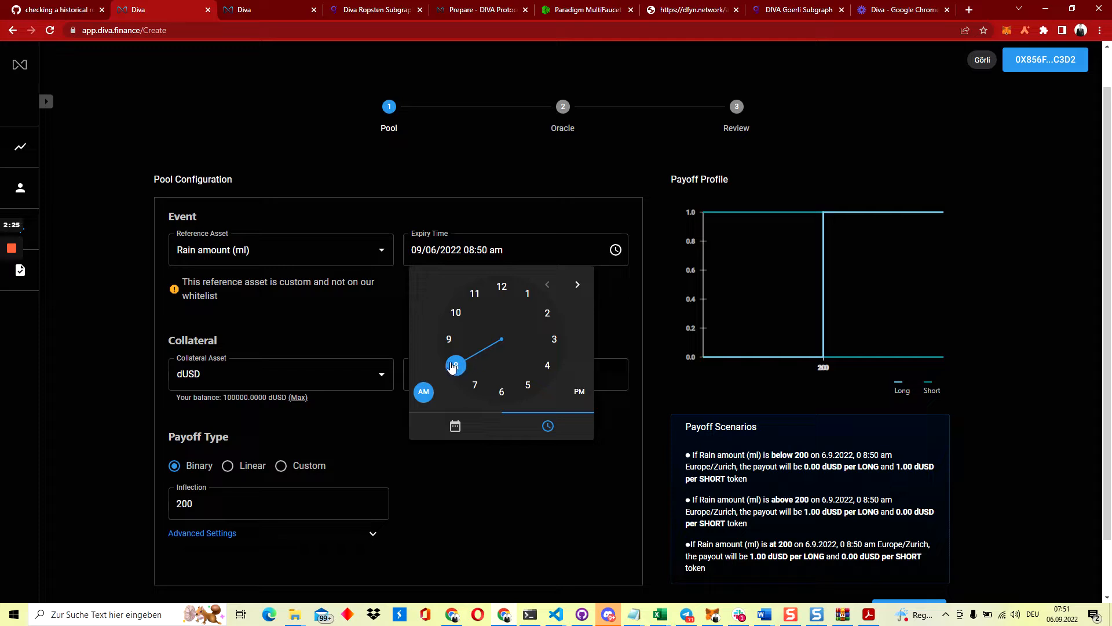
pyautogui.click(455, 365)
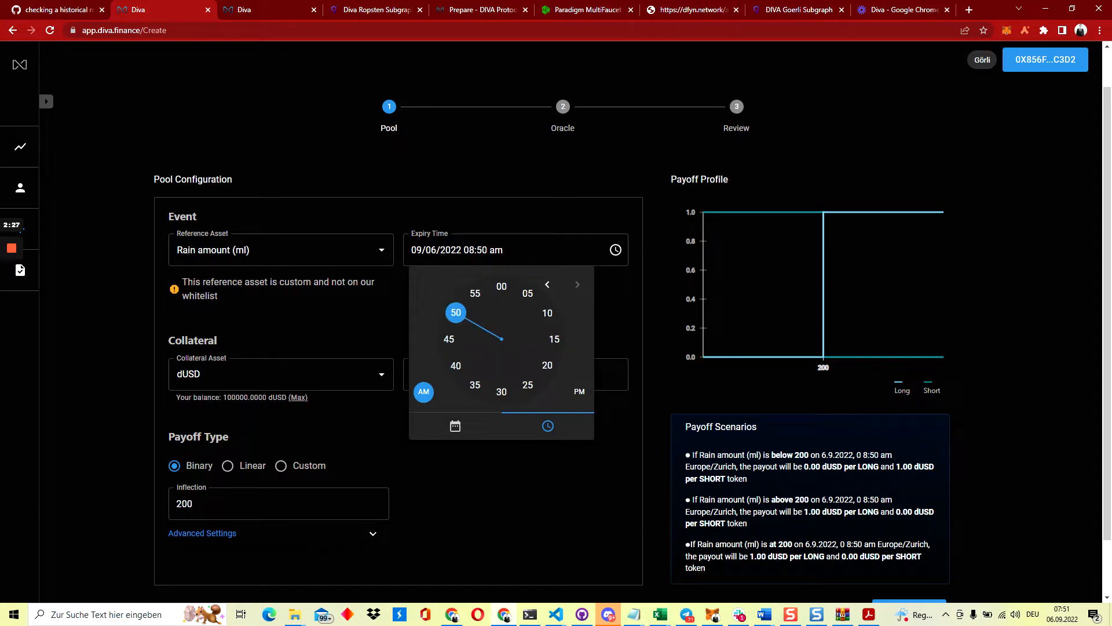
pyautogui.click(482, 250)
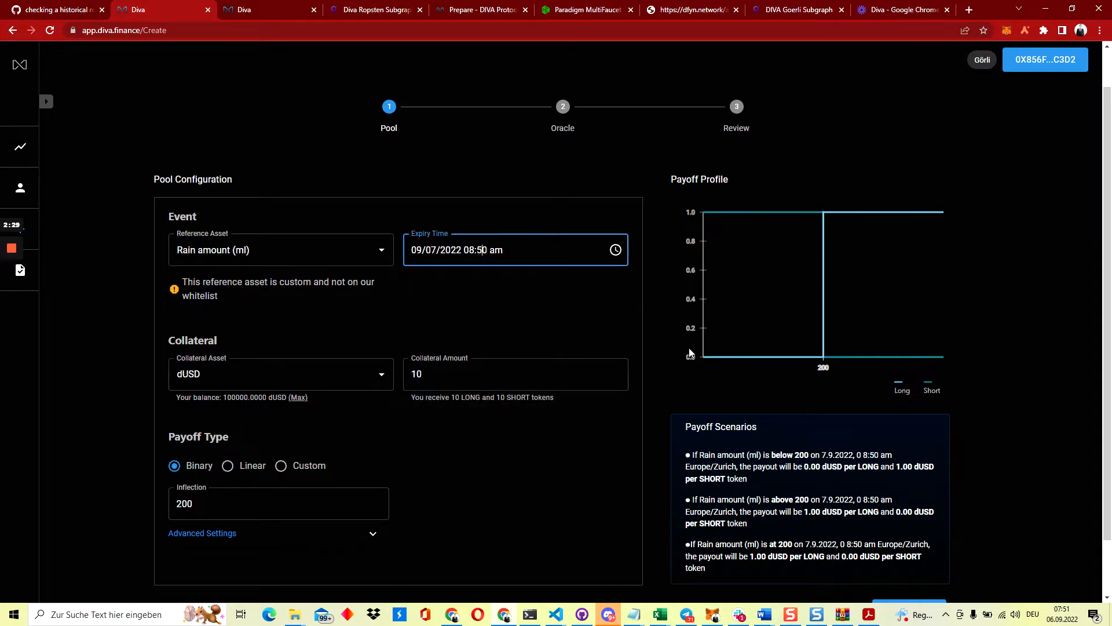
pyautogui.moveTo(488, 250); pyautogui.dragTo(477, 250)
# Make the expiry minutes 00 and switch the payoff type to Linear
pyautogui.write('00')
pyautogui.click(1034, 526)
pyautogui.scroll(-1, 429, 306)
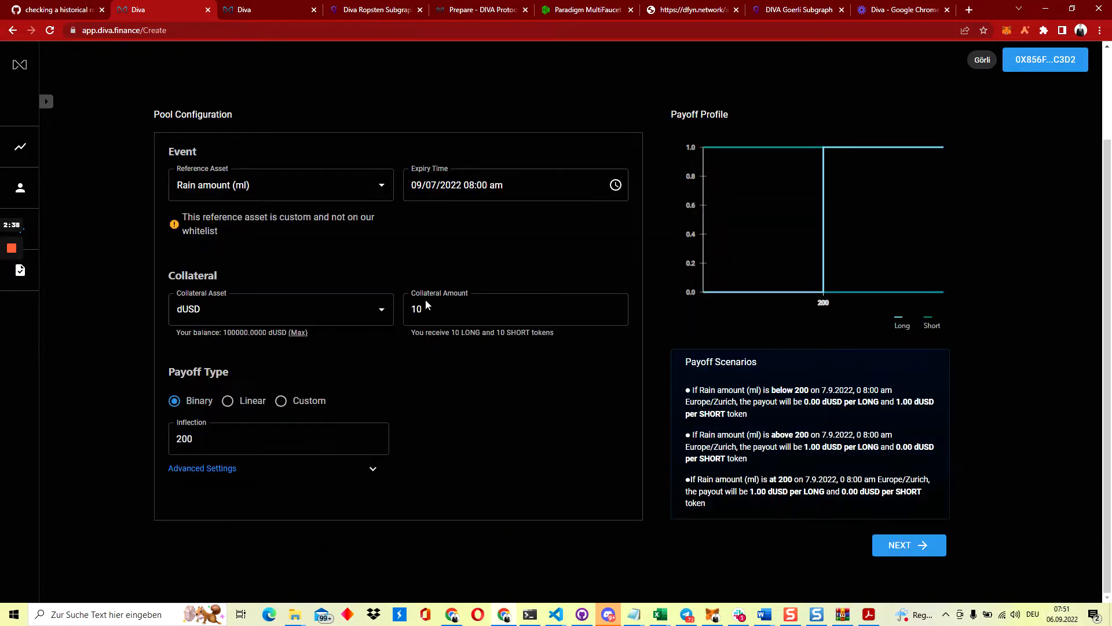
pyautogui.click(227, 401)
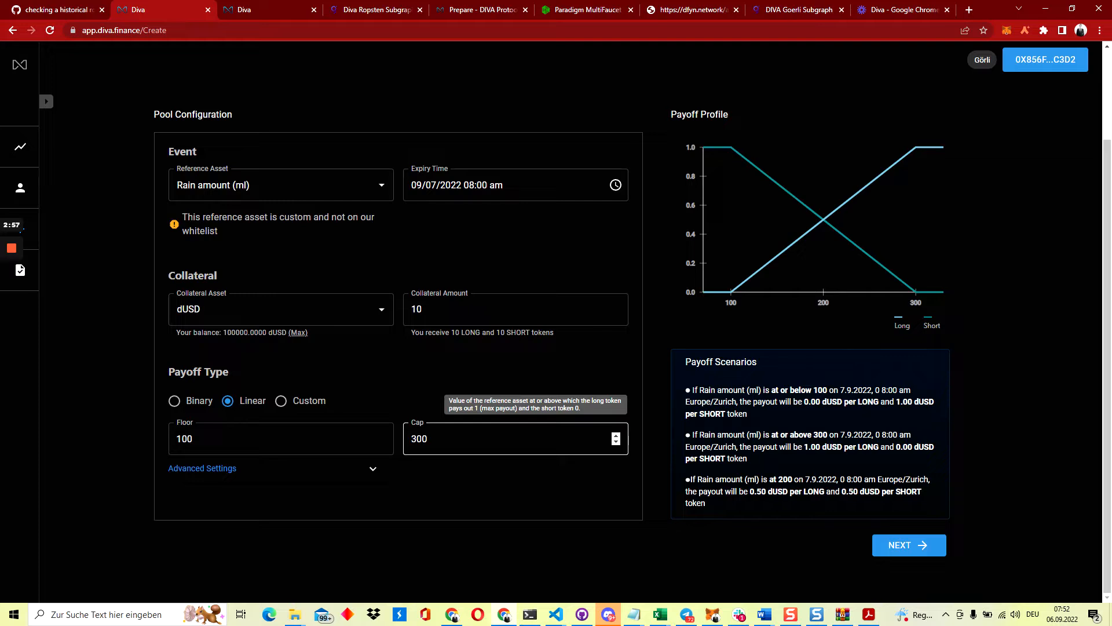
# Set the linear payoff cap to 500 and floor to 300
pyautogui.doubleClick(421, 439)
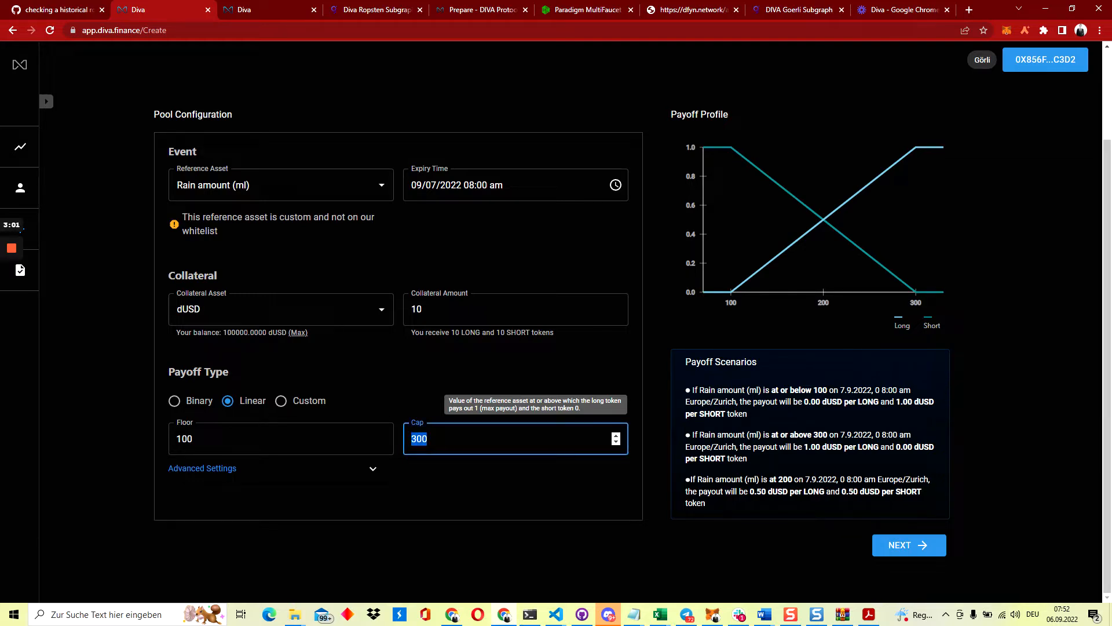
pyautogui.click(553, 368)
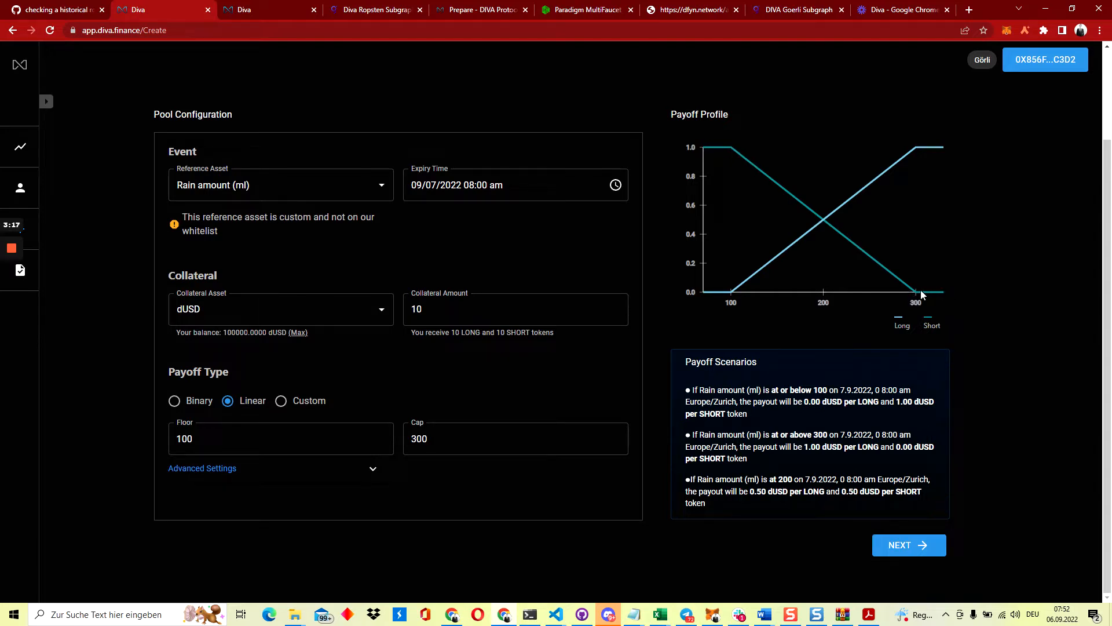
pyautogui.doubleClick(932, 325)
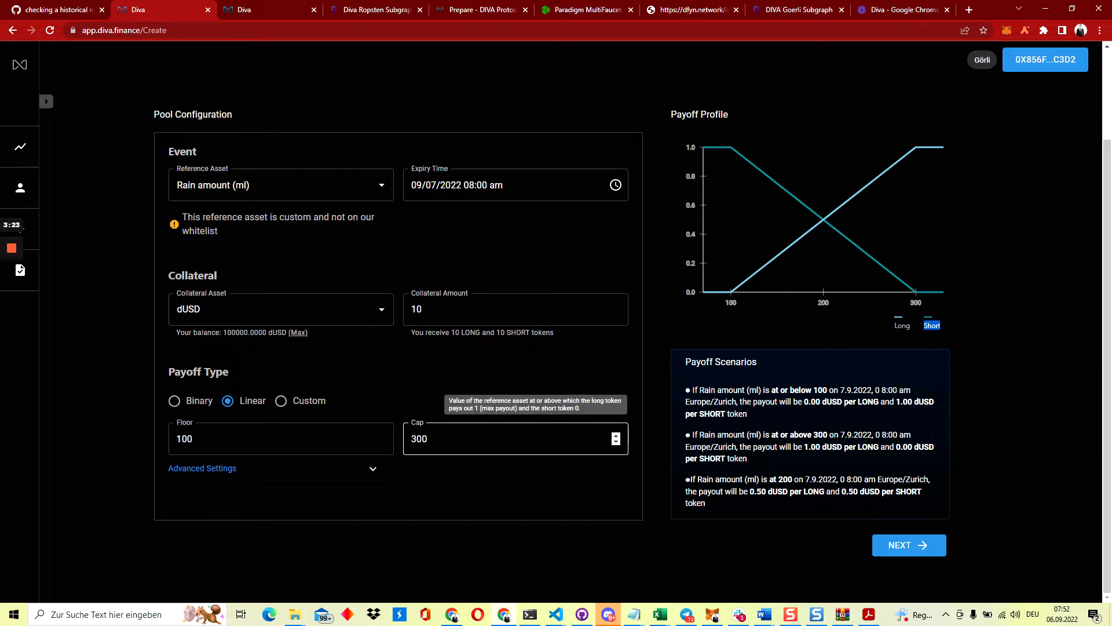
pyautogui.doubleClick(419, 438)
pyautogui.write('500')
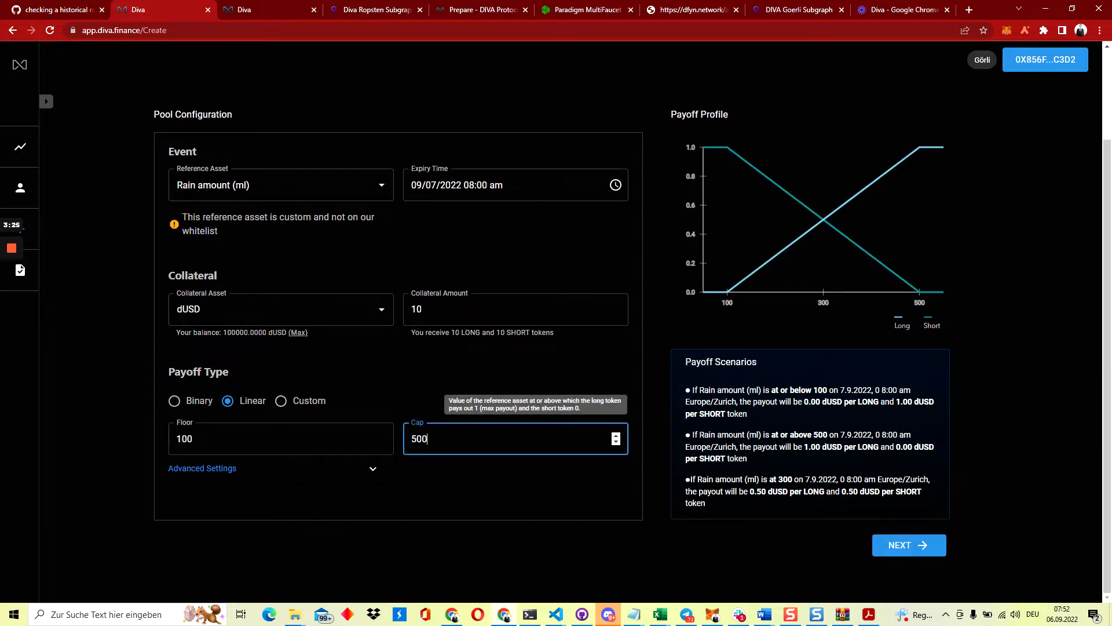
pyautogui.hotkey('shift', 'Tab')
pyautogui.write('300')
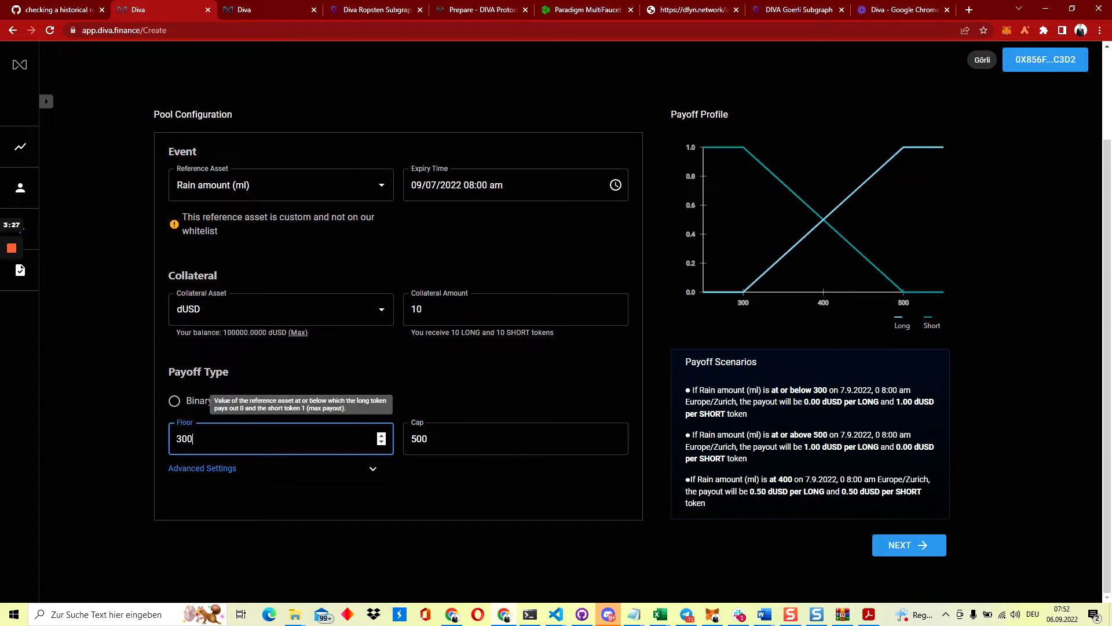
pyautogui.click(143, 442)
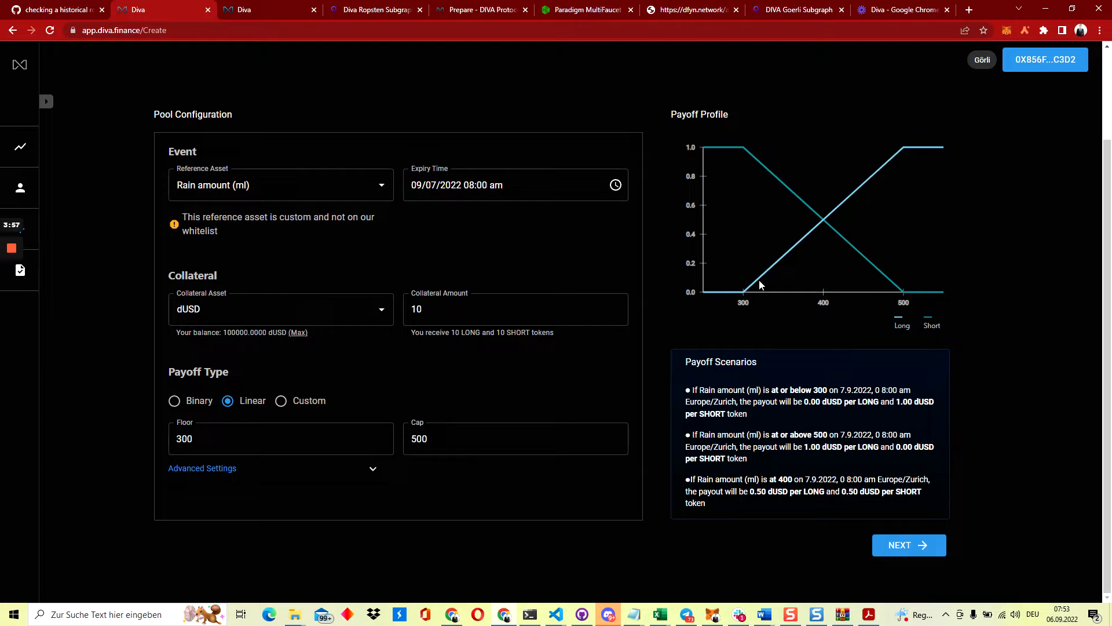
pyautogui.doubleClick(904, 303)
pyautogui.doubleClick(904, 303)
pyautogui.doubleClick(744, 302)
pyautogui.click(744, 149)
pyautogui.doubleClick(743, 302)
pyautogui.click(743, 303)
pyautogui.doubleClick(743, 301)
pyautogui.click(744, 302)
pyautogui.click(467, 310)
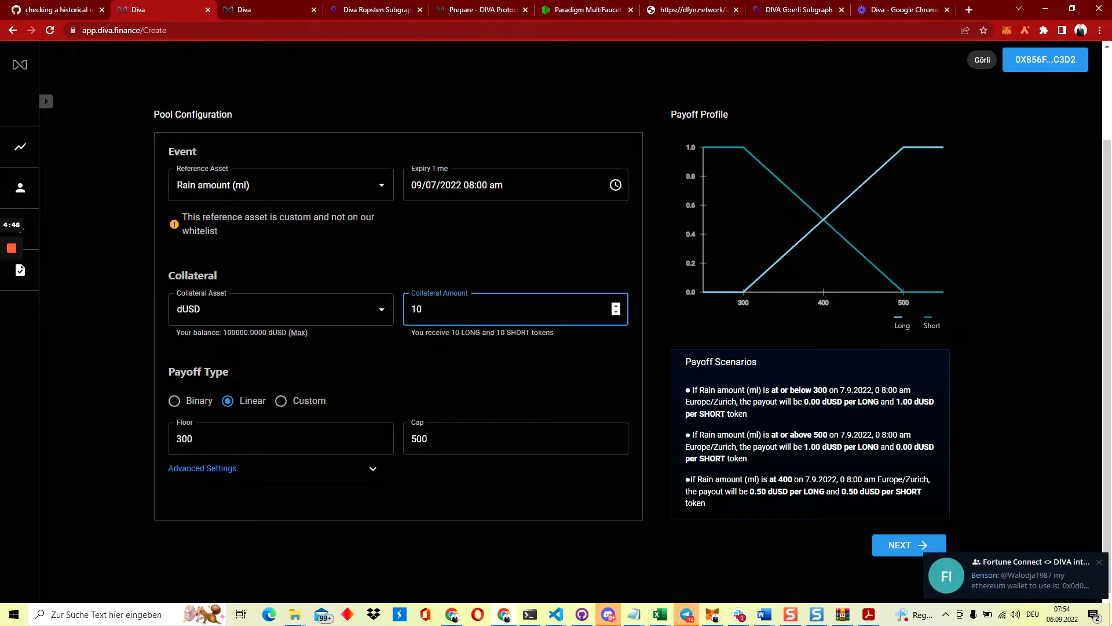
# Raise the collateral amount to 1000 dUSD, giving 1000 LONG and 1000 SHORT tokens
pyautogui.click(1098, 565)
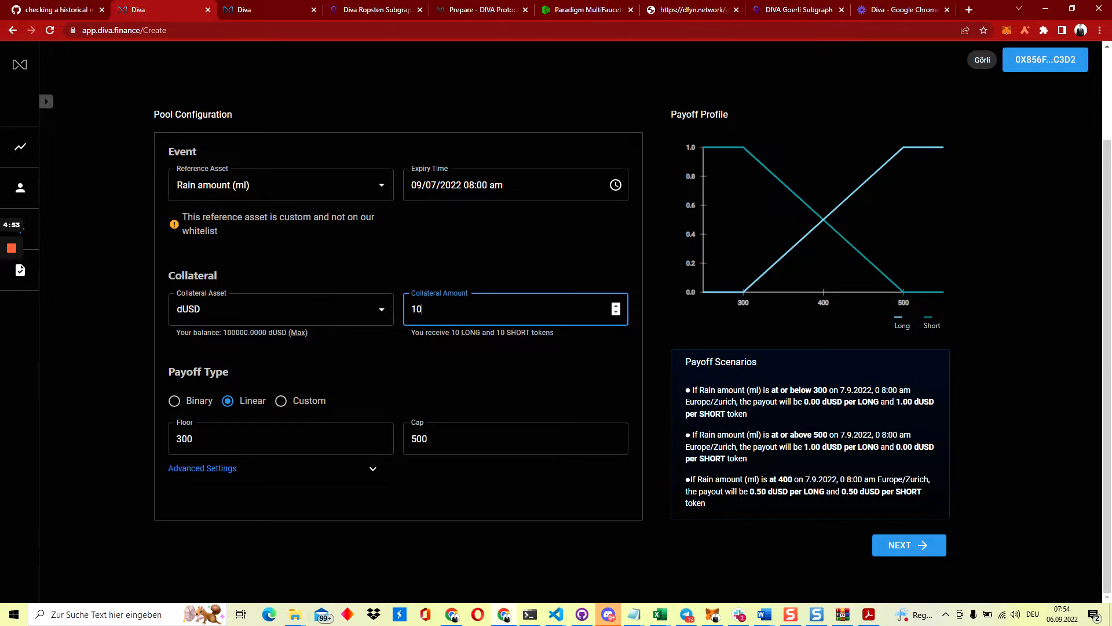
pyautogui.write('00')
pyautogui.click(479, 275)
pyautogui.doubleClick(436, 309)
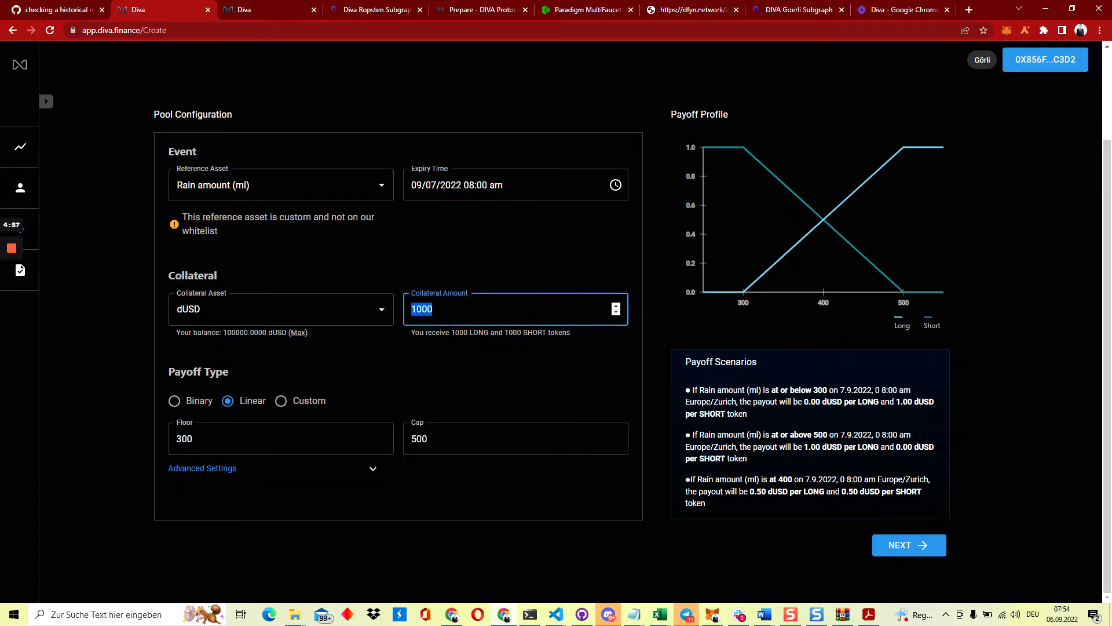
pyautogui.click(457, 272)
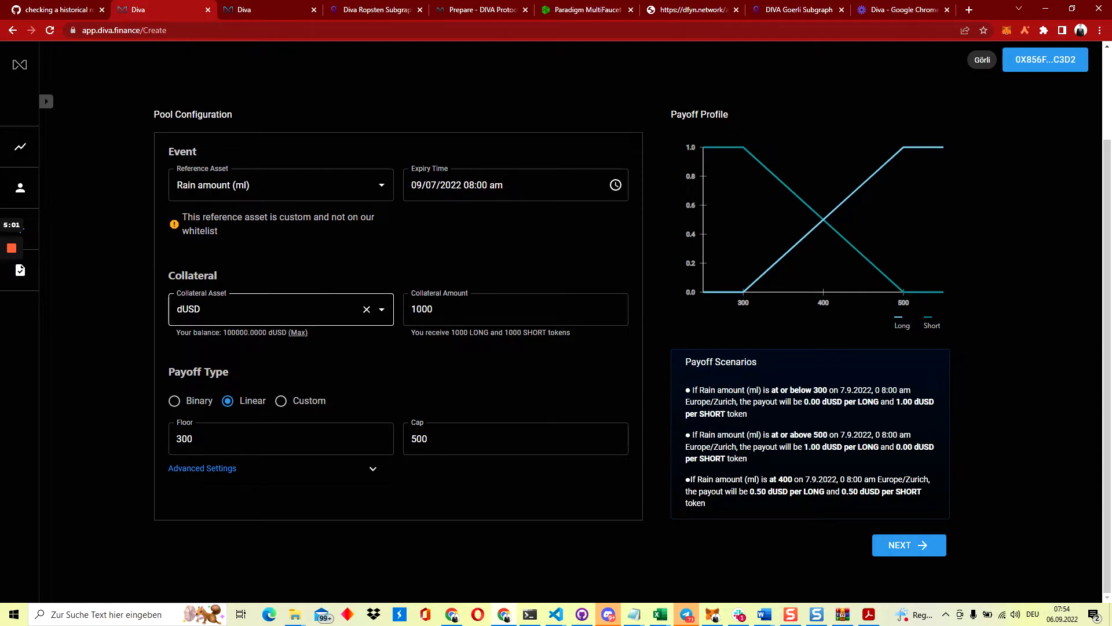
pyautogui.click(381, 310)
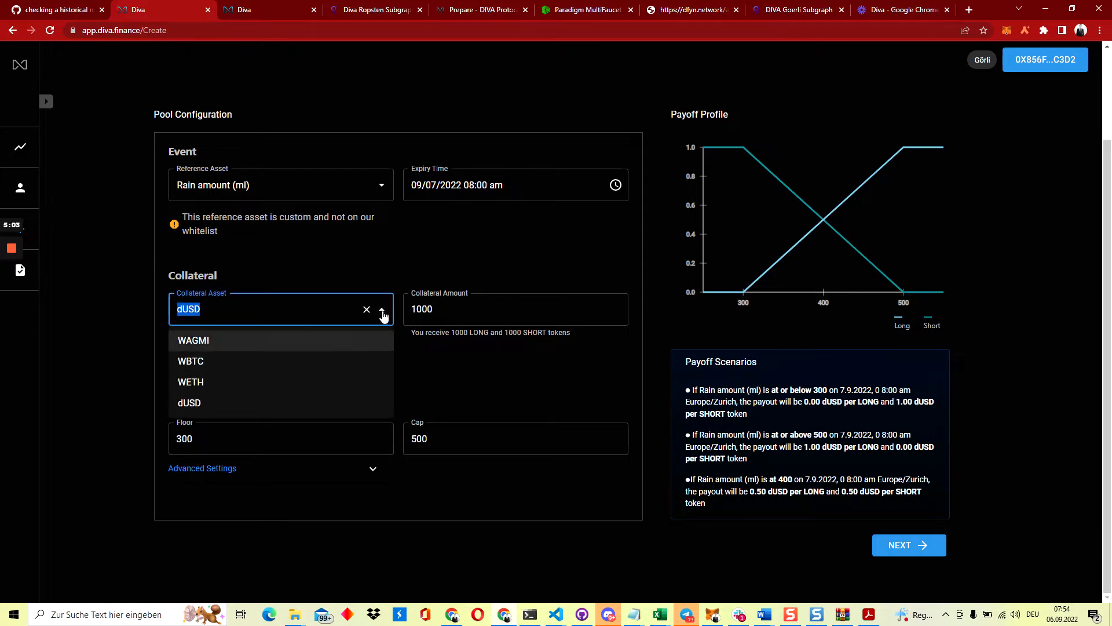
pyautogui.click(391, 269)
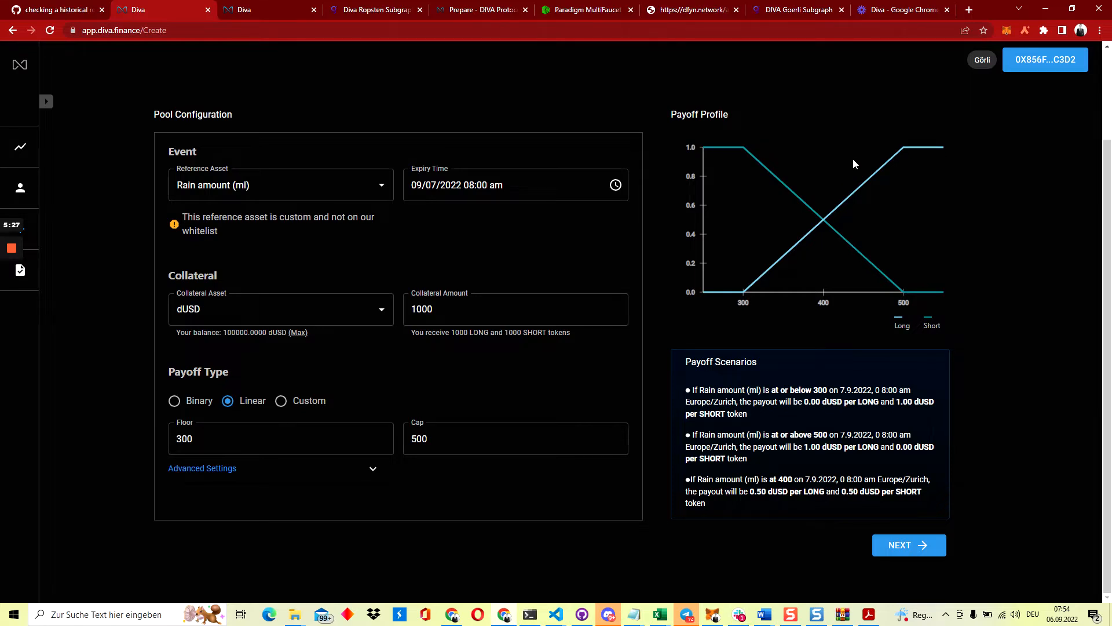
pyautogui.click(447, 309)
pyautogui.doubleClick(447, 310)
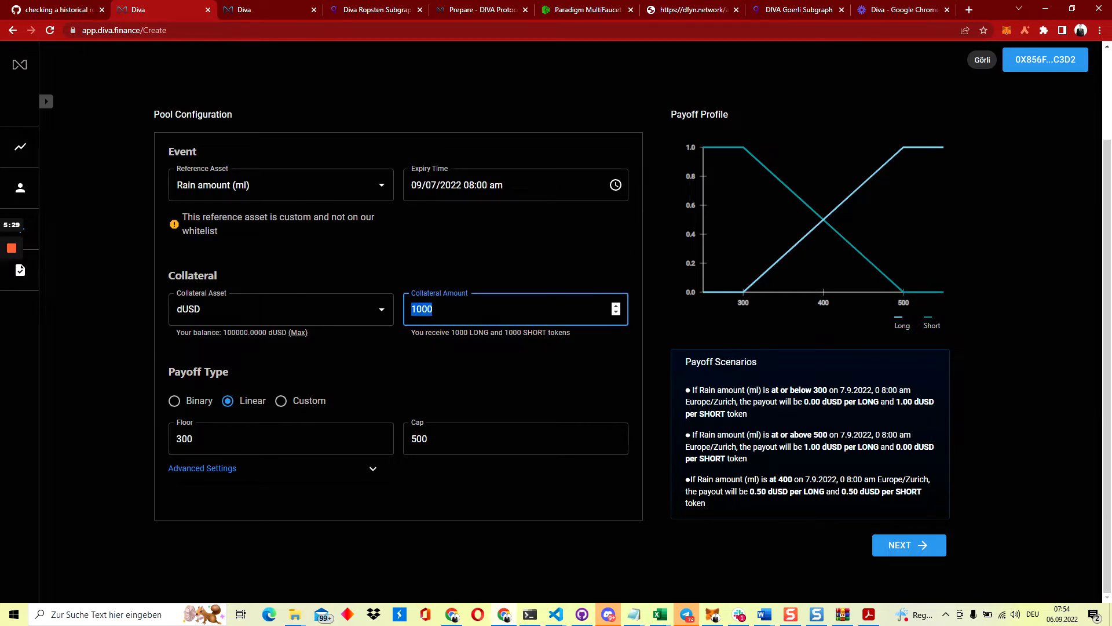
pyautogui.click(452, 266)
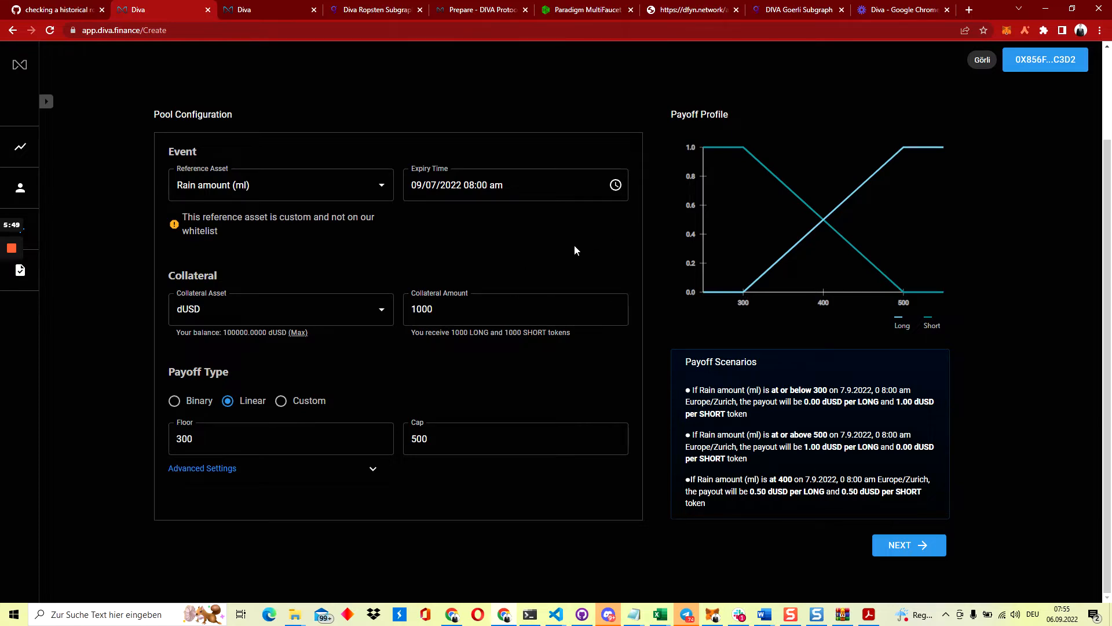
pyautogui.moveTo(685, 362); pyautogui.dragTo(757, 361)
pyautogui.click(692, 389)
pyautogui.moveTo(692, 389); pyautogui.dragTo(762, 415)
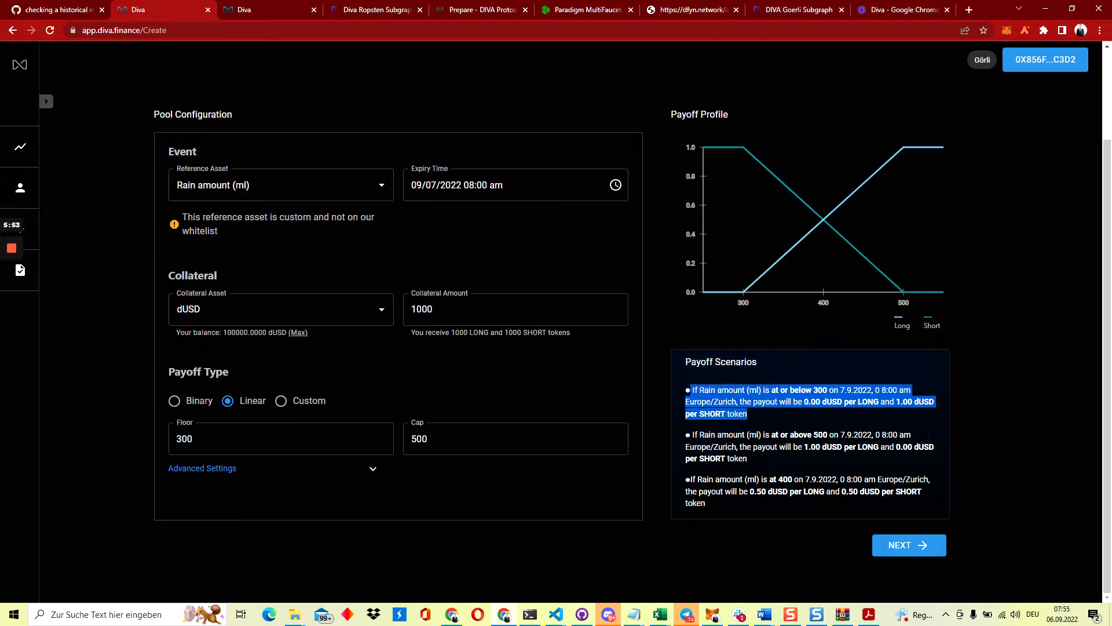
pyautogui.click(763, 415)
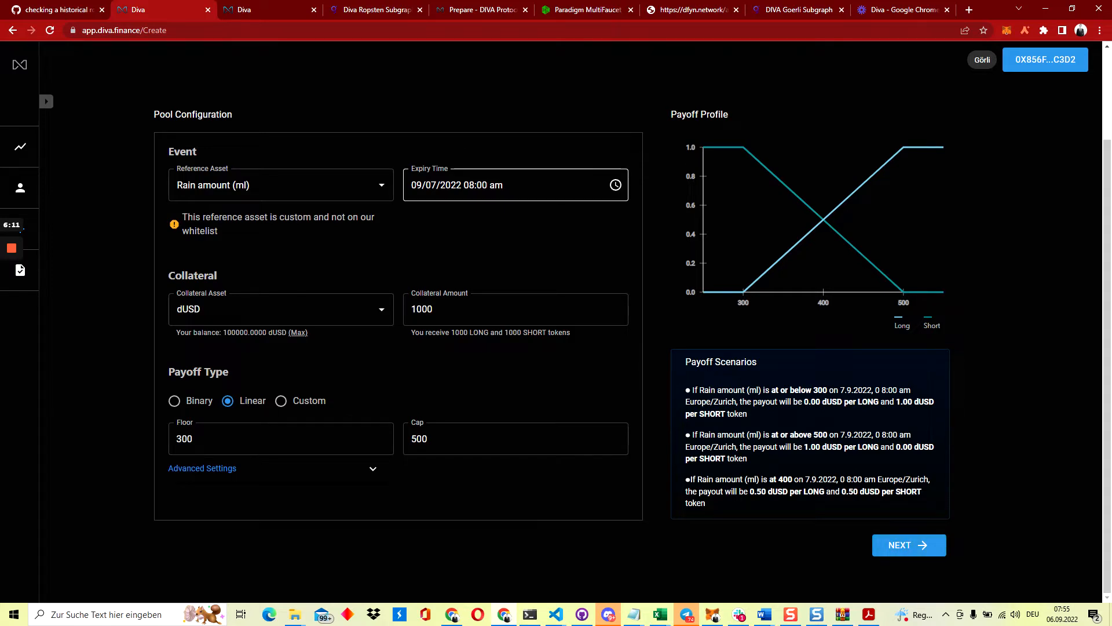
# Change the expiry time to 09/07/2022 08:05 am
pyautogui.click(482, 185)
pyautogui.moveTo(482, 185); pyautogui.dragTo(487, 185)
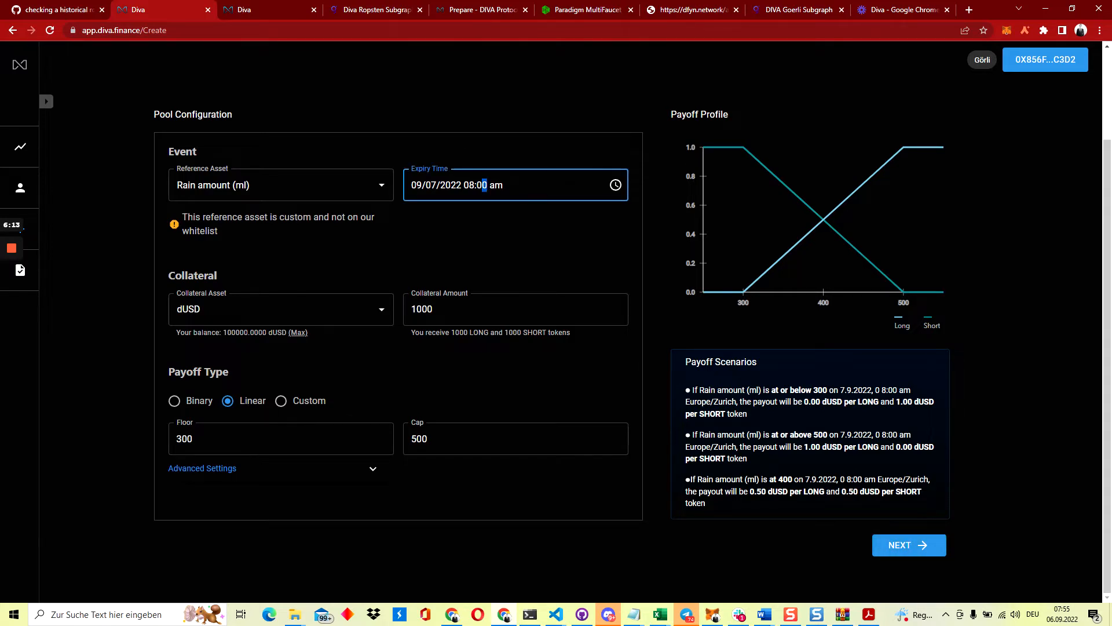
pyautogui.write('5')
pyautogui.click(503, 226)
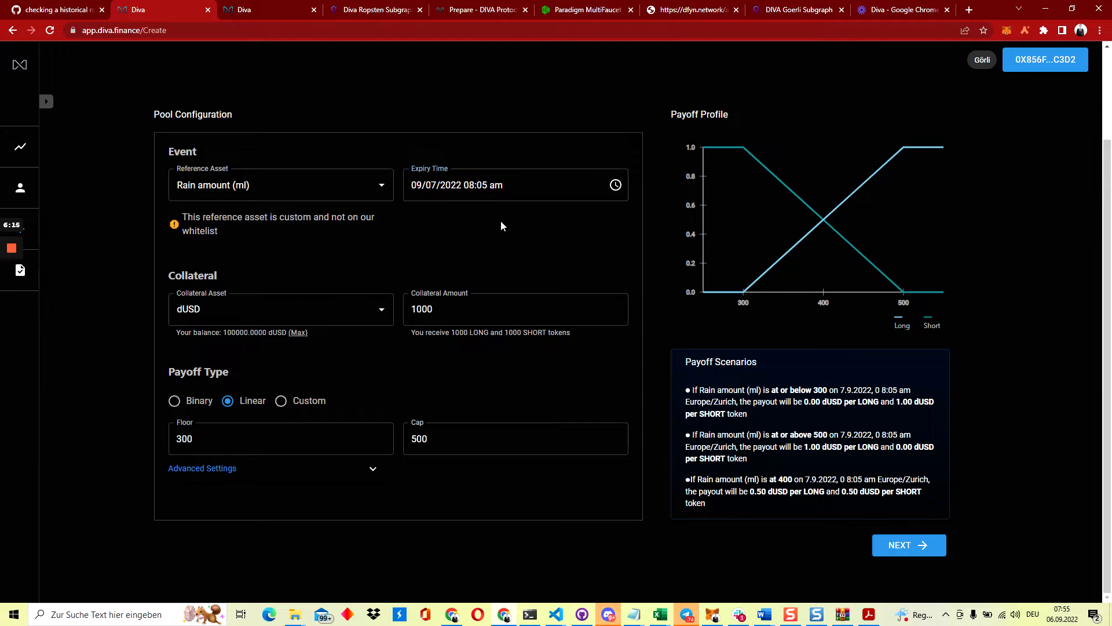
pyautogui.moveTo(483, 186); pyautogui.dragTo(488, 185)
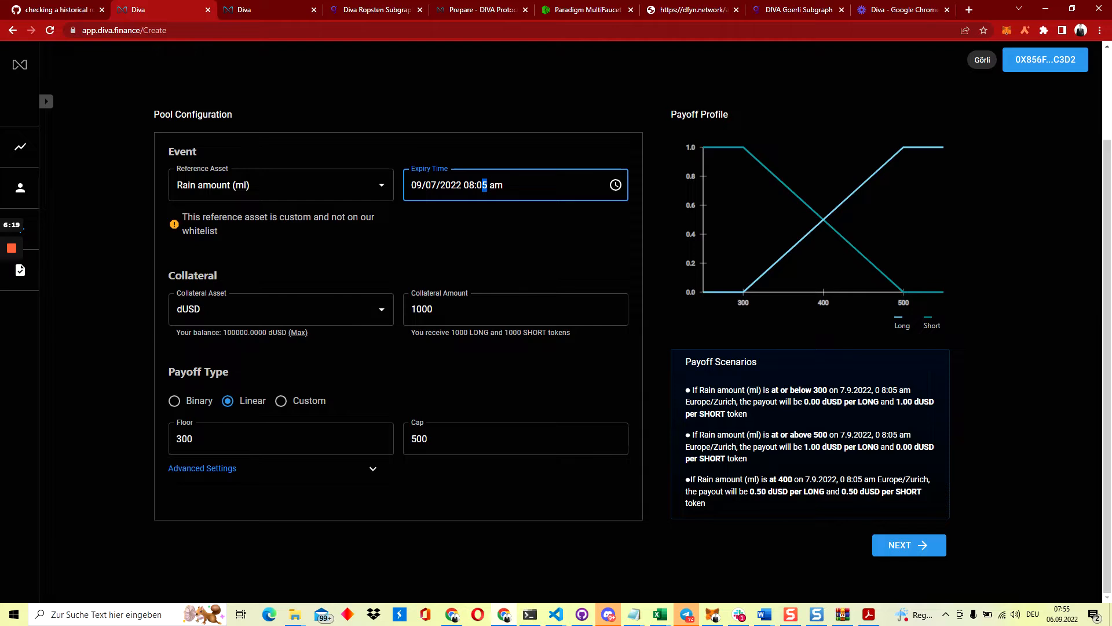
pyautogui.click(482, 227)
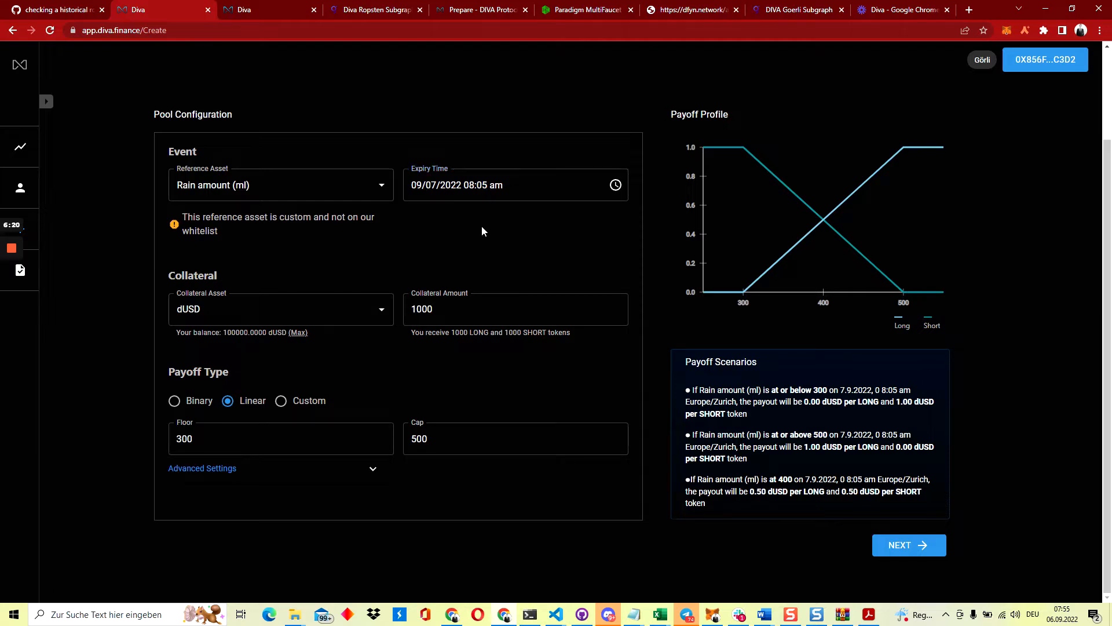
# Try DATAID-XYZ as reference asset, then restore it to 'Rain amount (ml)'
pyautogui.click(261, 185)
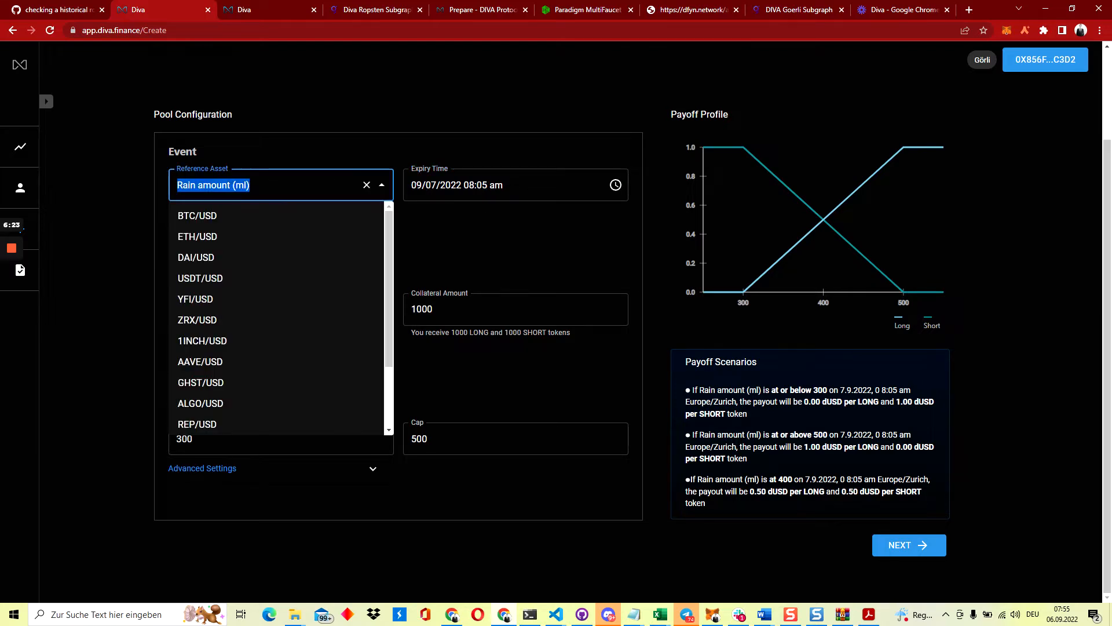
pyautogui.click(284, 159)
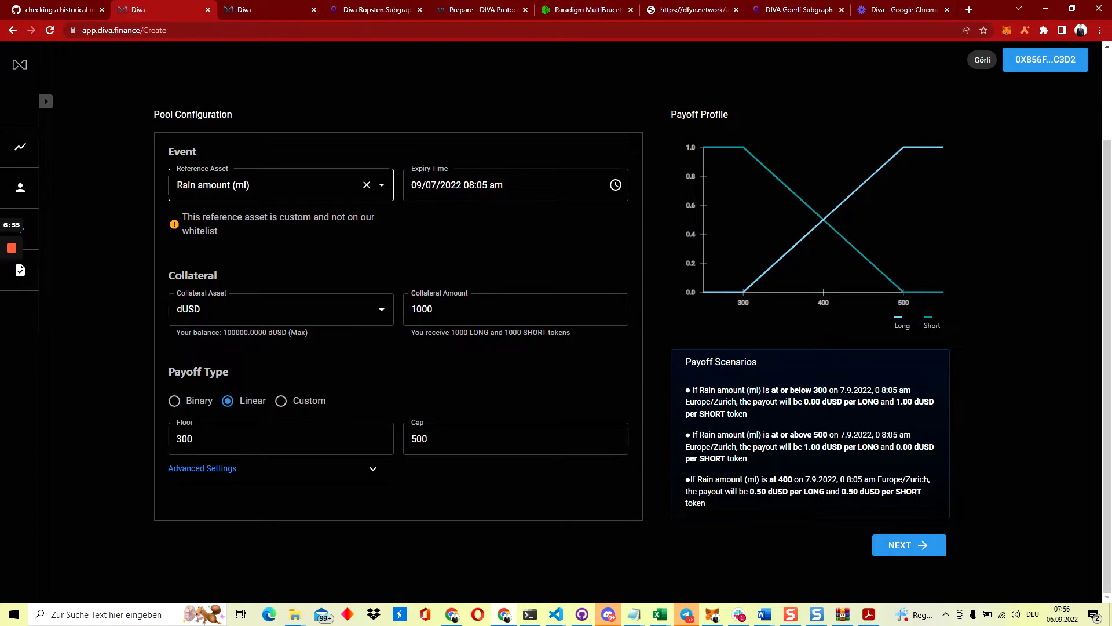
pyautogui.click(213, 185)
pyautogui.click(160, 195)
pyautogui.click(213, 185)
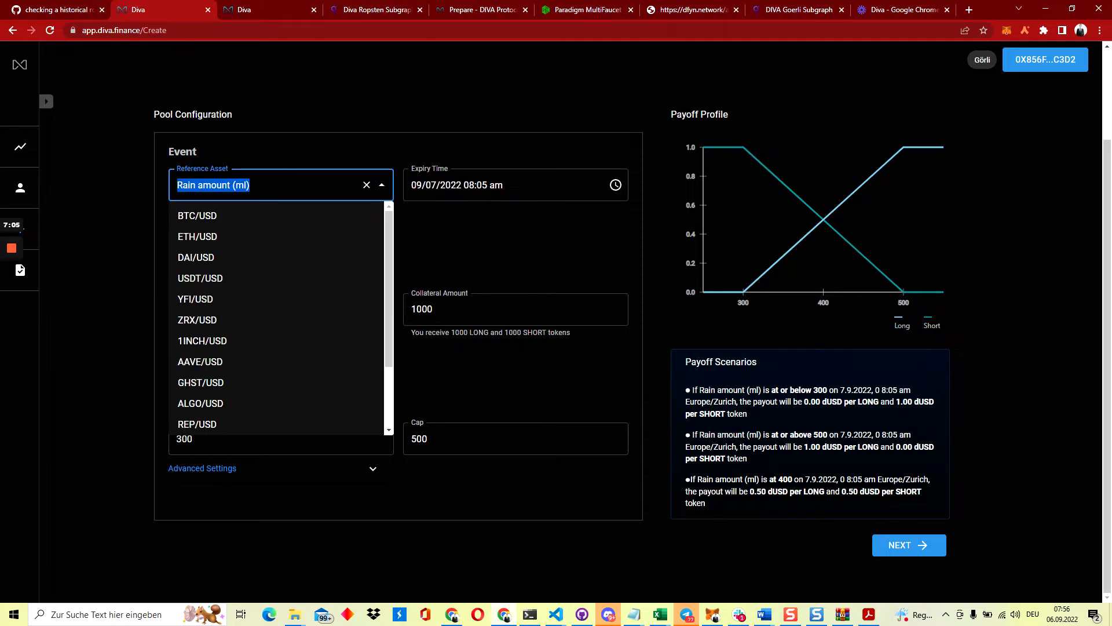
pyautogui.write('D')
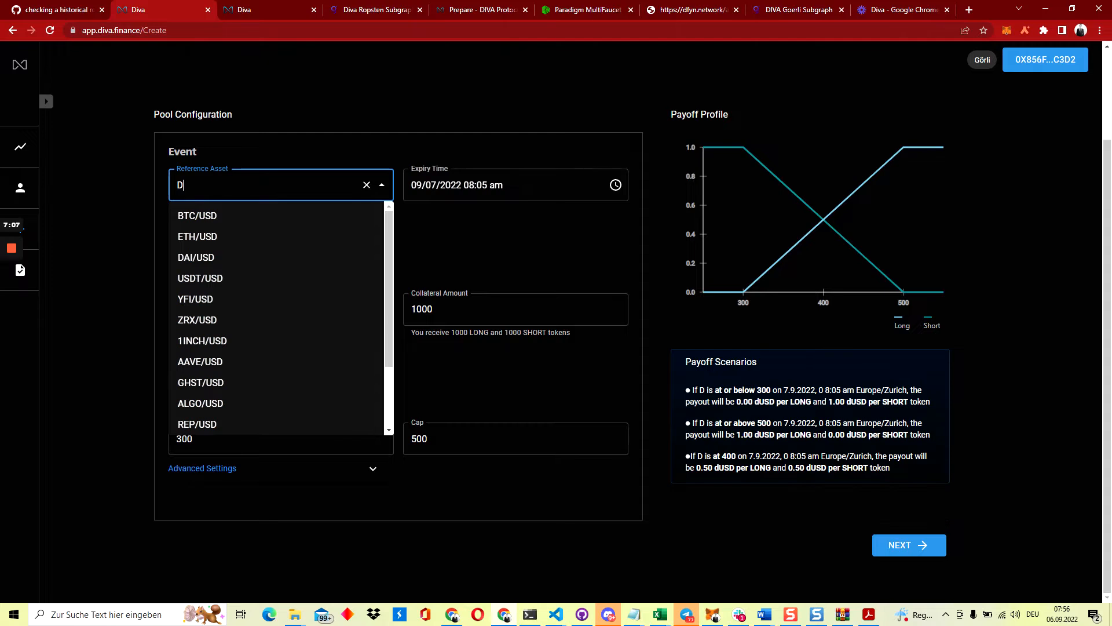
pyautogui.write('ATAID')
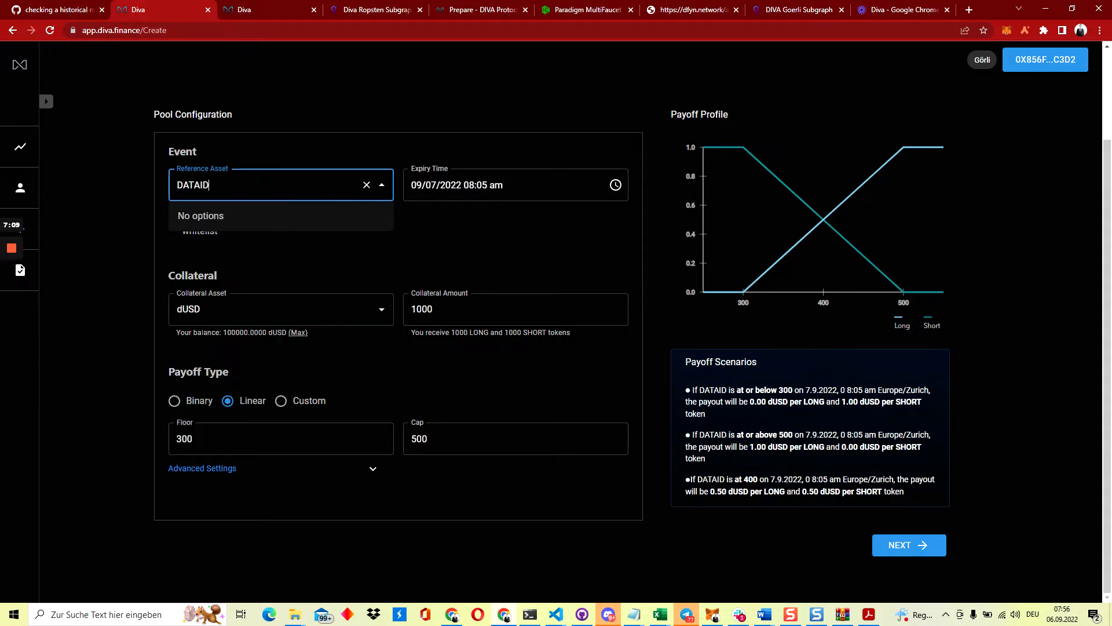
pyautogui.write('-XYZ')
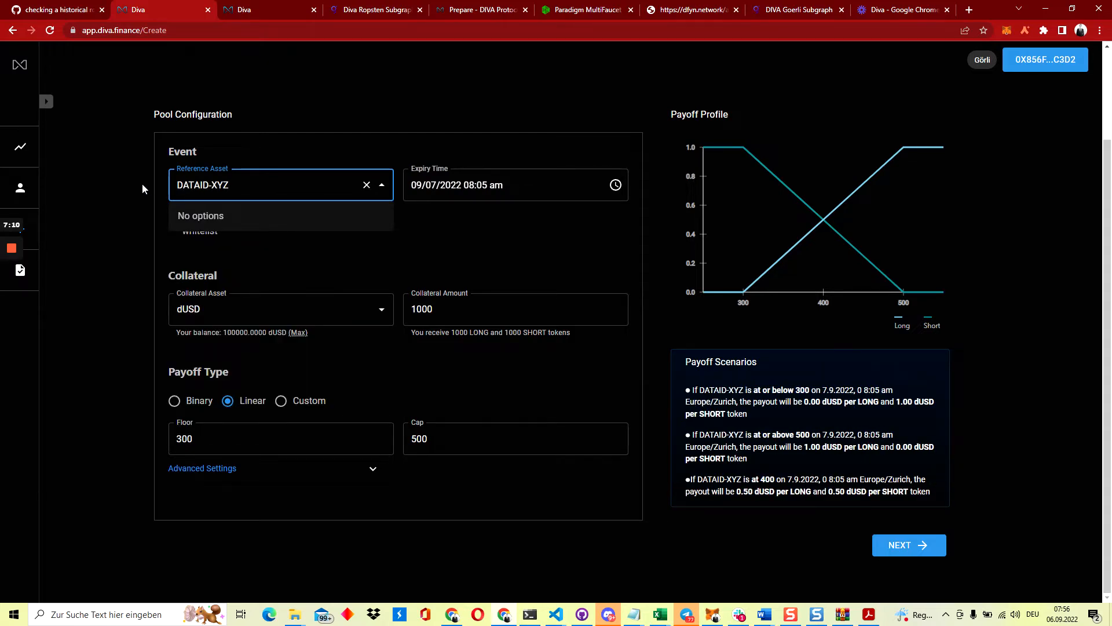
pyautogui.click(145, 188)
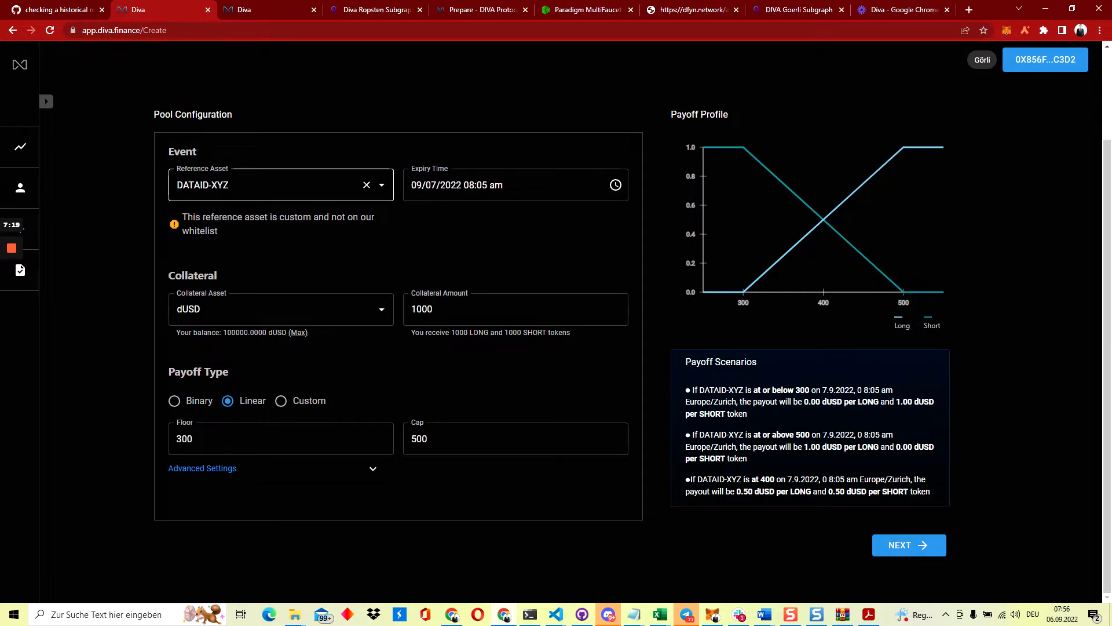
pyautogui.click(255, 185)
pyautogui.write('Rain')
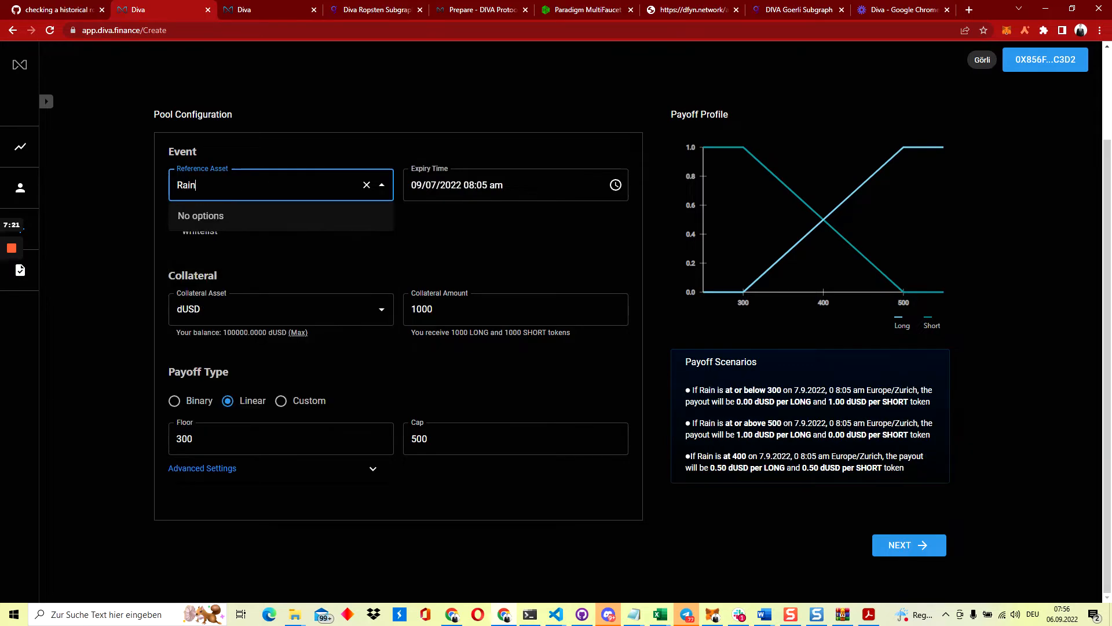
pyautogui.write(' amount (ml)')
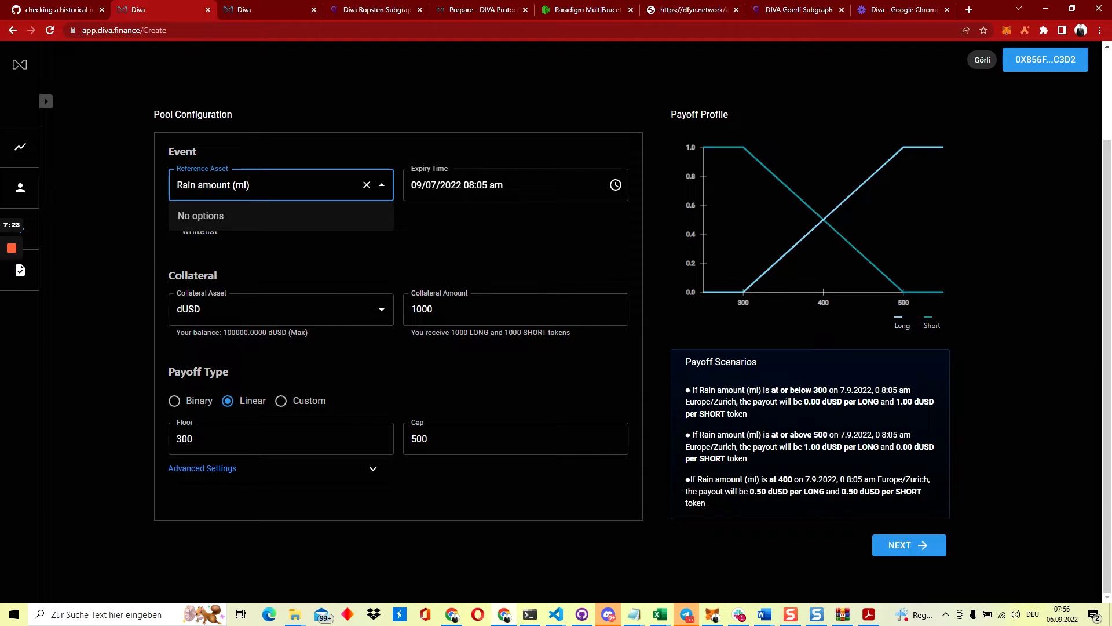
pyautogui.click(152, 203)
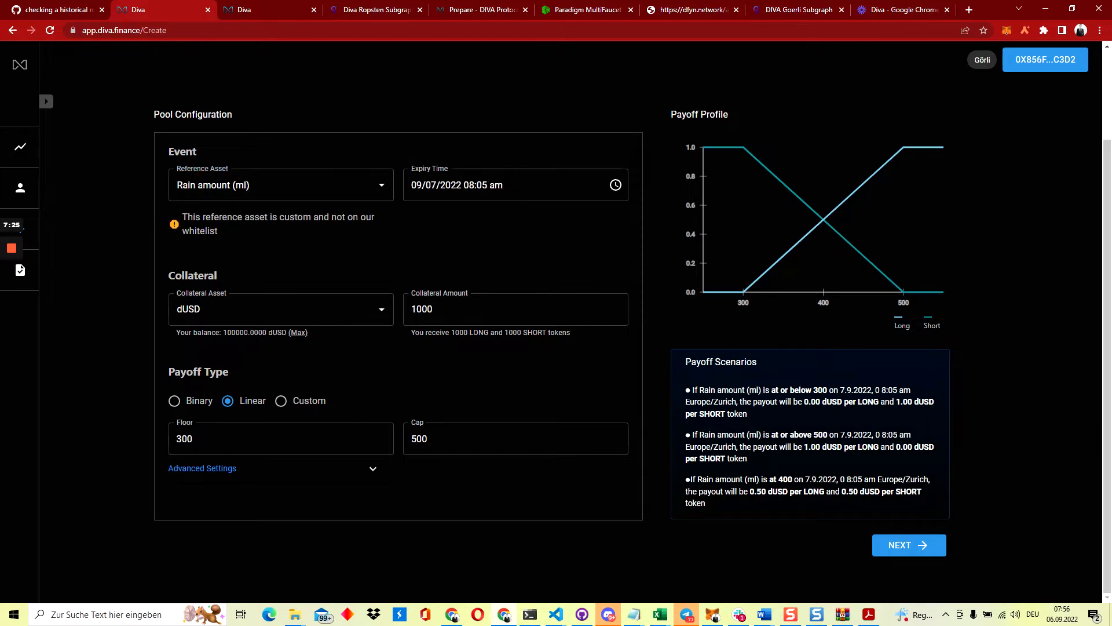
# Advance to the Oracle step and copy the connected account's address from MetaMask
pyautogui.click(914, 548)
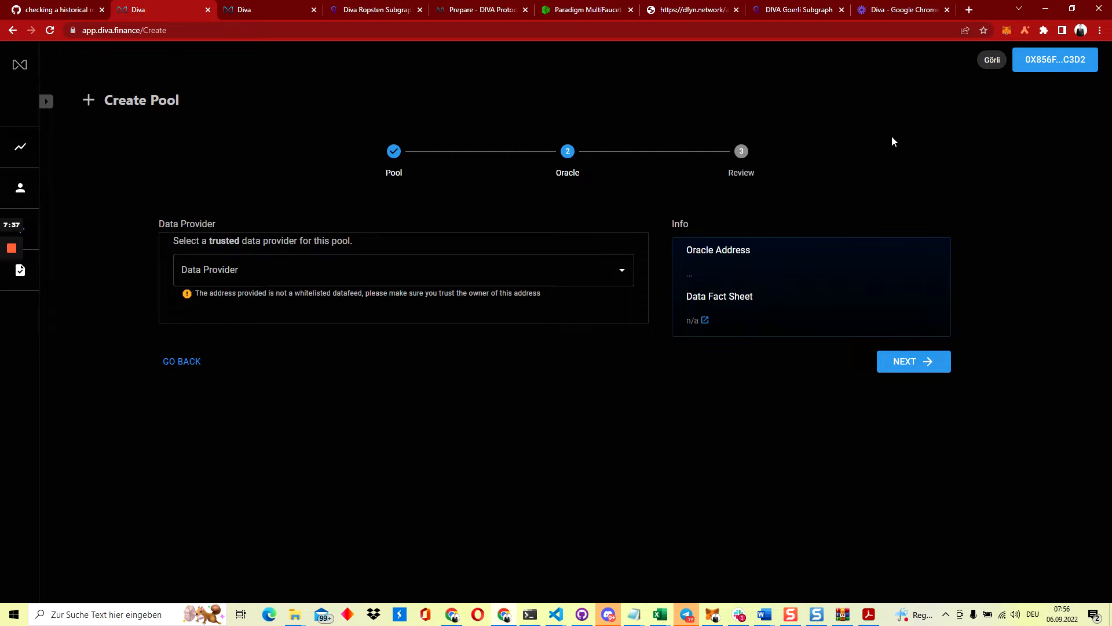
pyautogui.click(1007, 30)
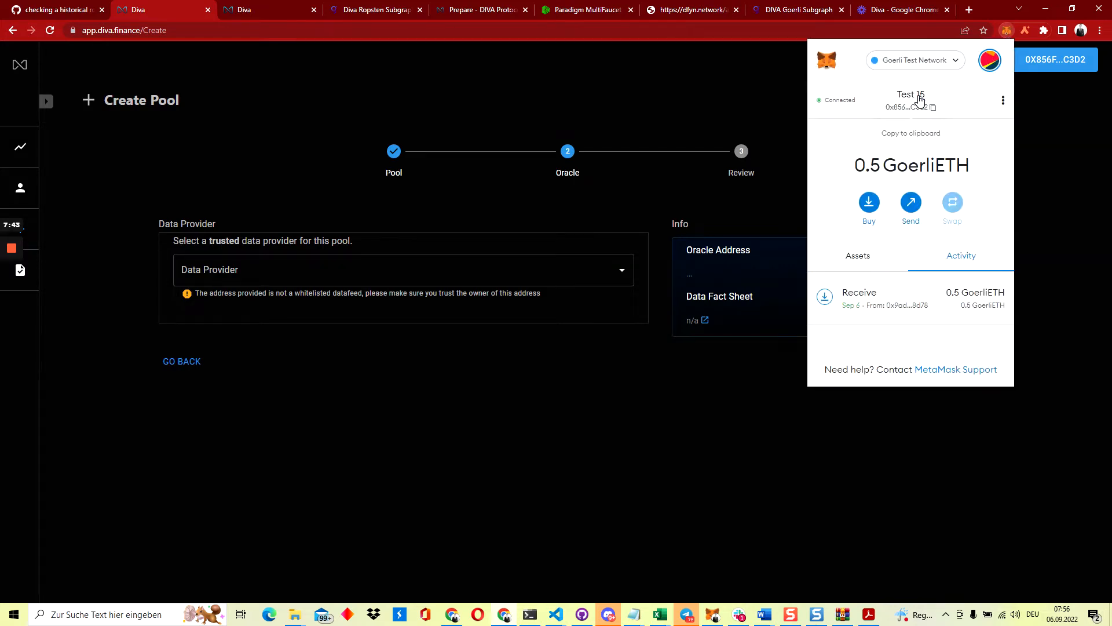
pyautogui.click(990, 62)
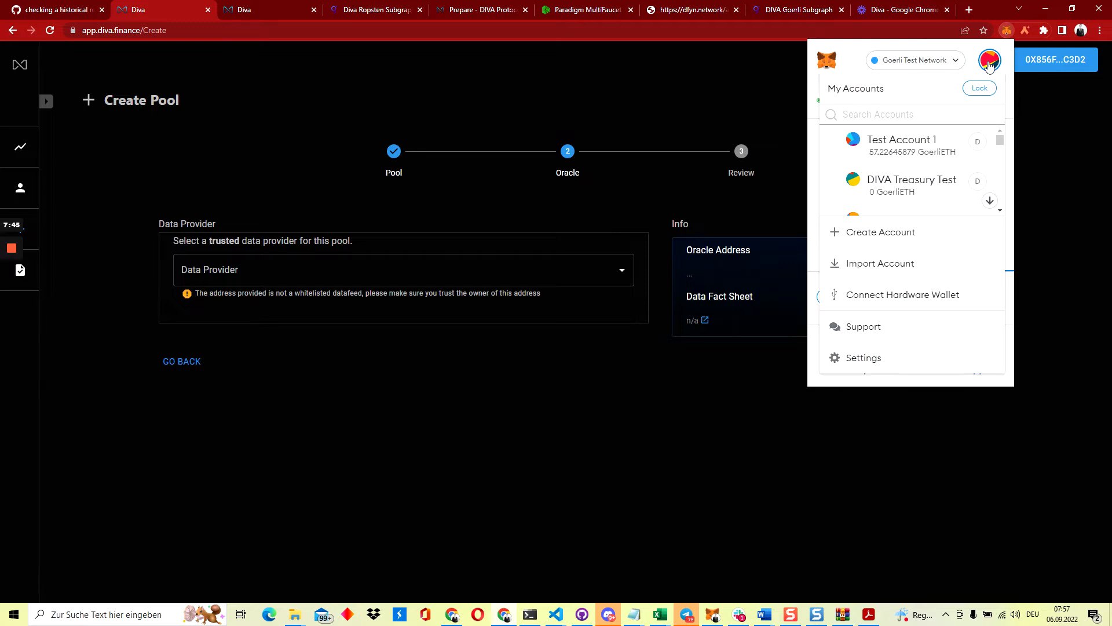
pyautogui.click(989, 61)
pyautogui.click(679, 181)
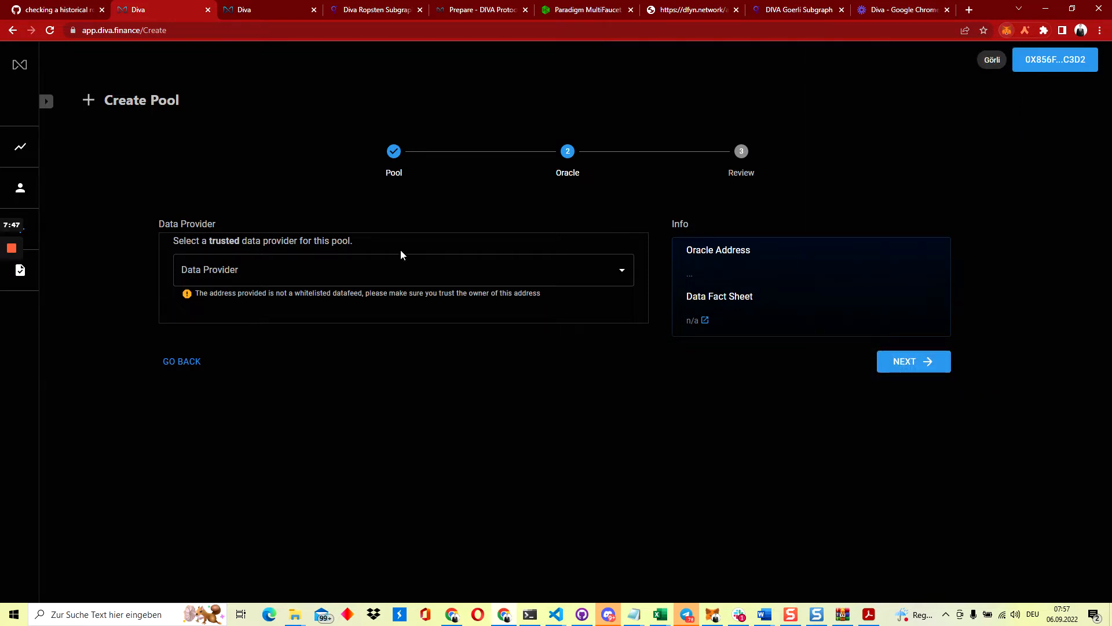
# Paste the wallet address into the Data Provider field and confirm it
pyautogui.click(399, 258)
pyautogui.write('0x856f34F37115c942B0717F6A503fA11aC1d2C3d2')
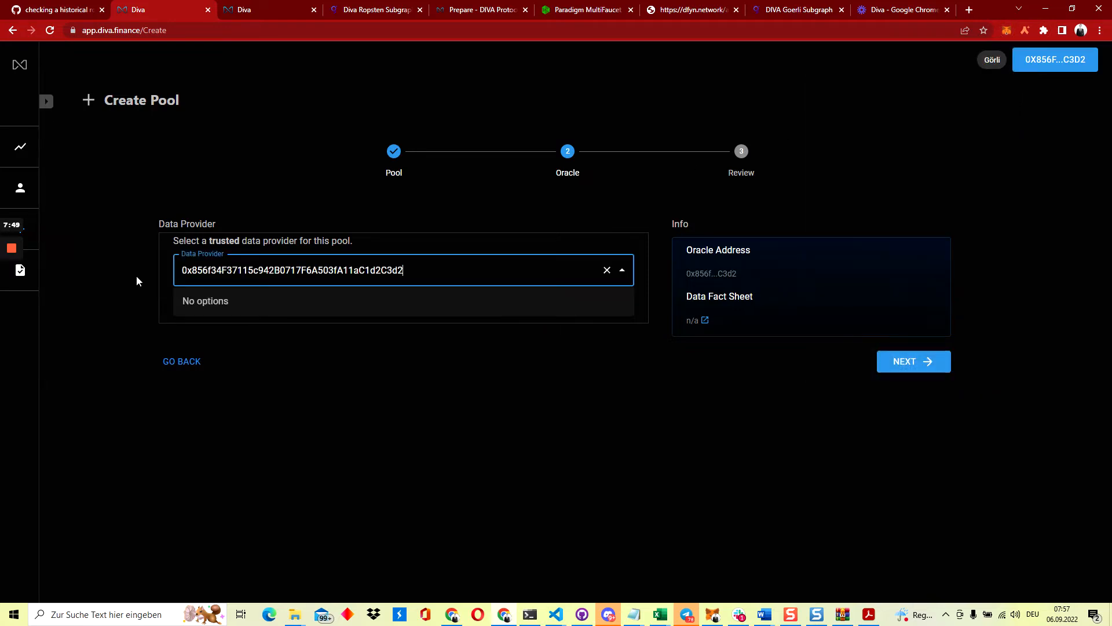
pyautogui.click(137, 280)
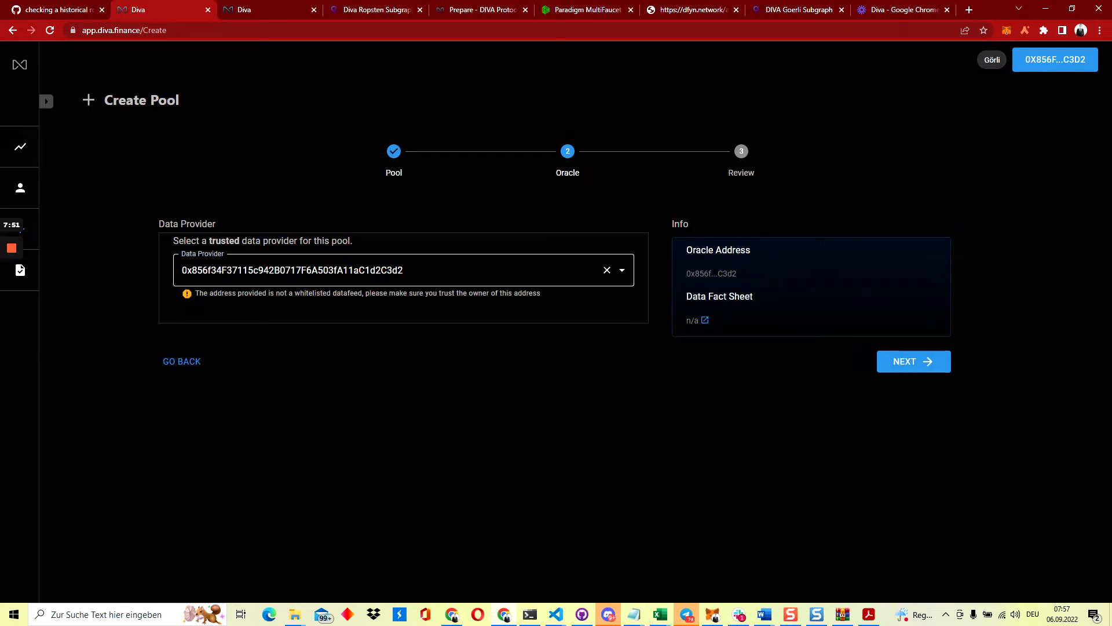
pyautogui.click(370, 270)
pyautogui.click(142, 274)
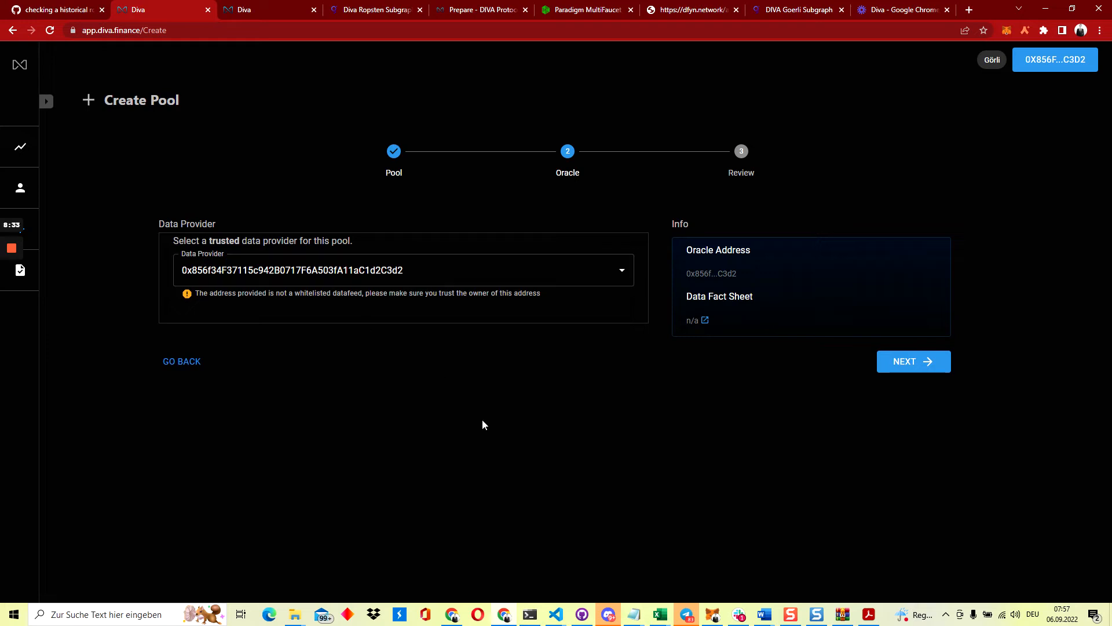
# Advance to the Review step and scroll through the parameters to the APPROVE and CREATE buttons
pyautogui.click(900, 369)
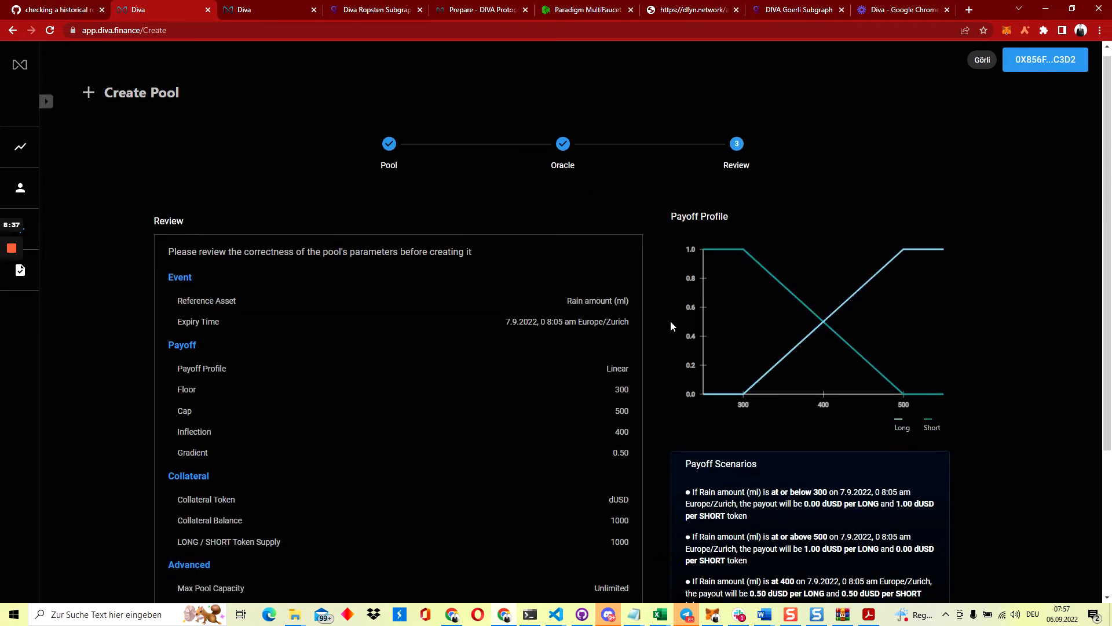
pyautogui.scroll(-1, 670, 321)
pyautogui.scroll(-1, 671, 323)
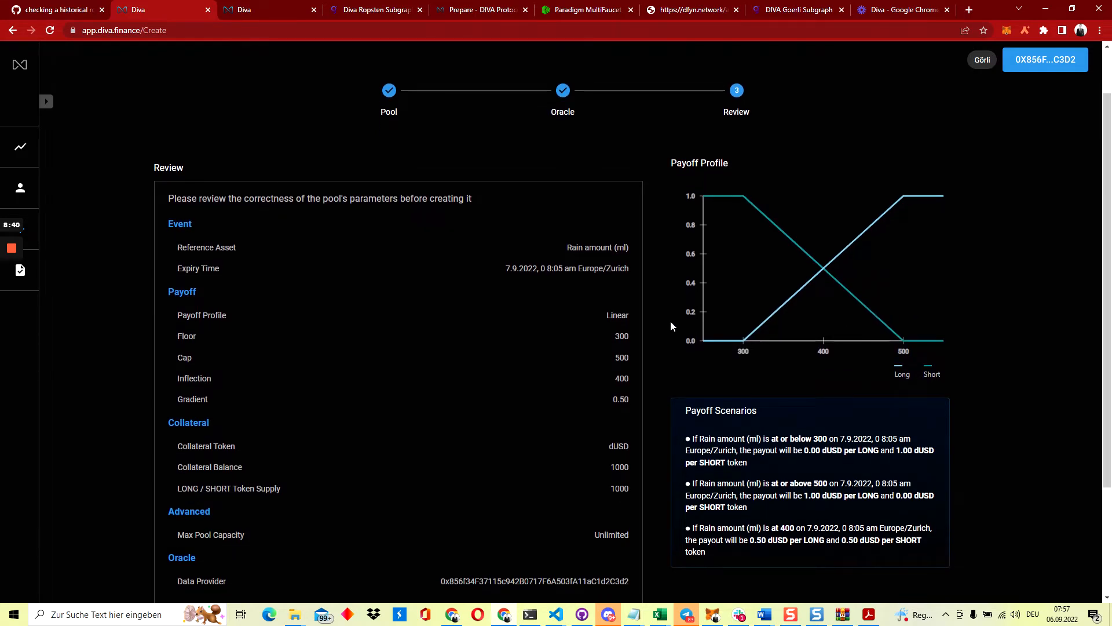
pyautogui.scroll(-1, 671, 326)
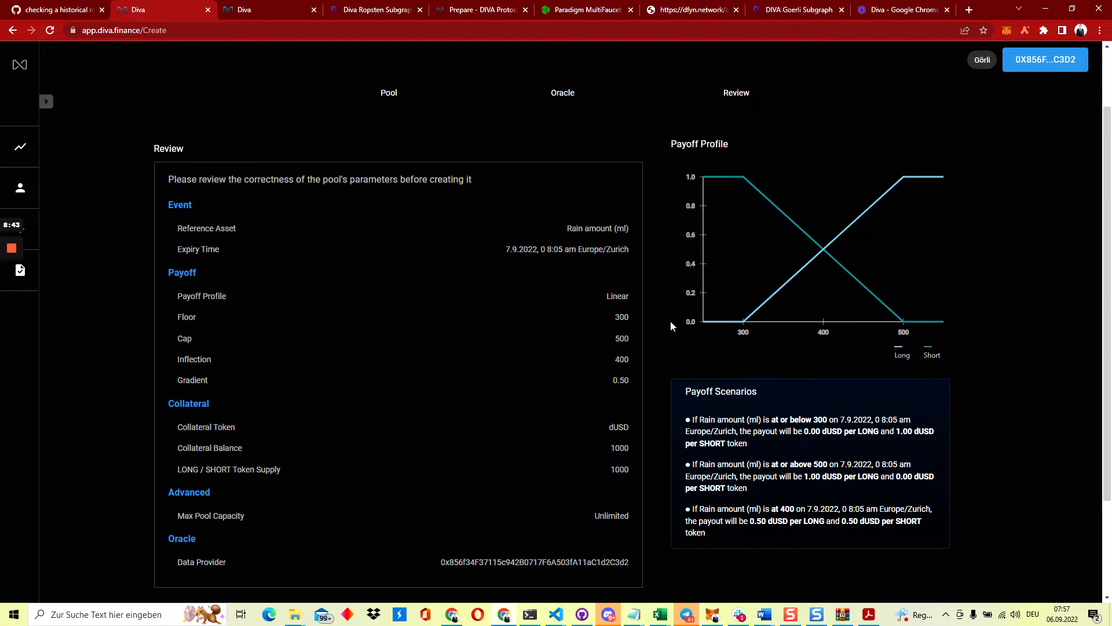
pyautogui.scroll(1, 671, 322)
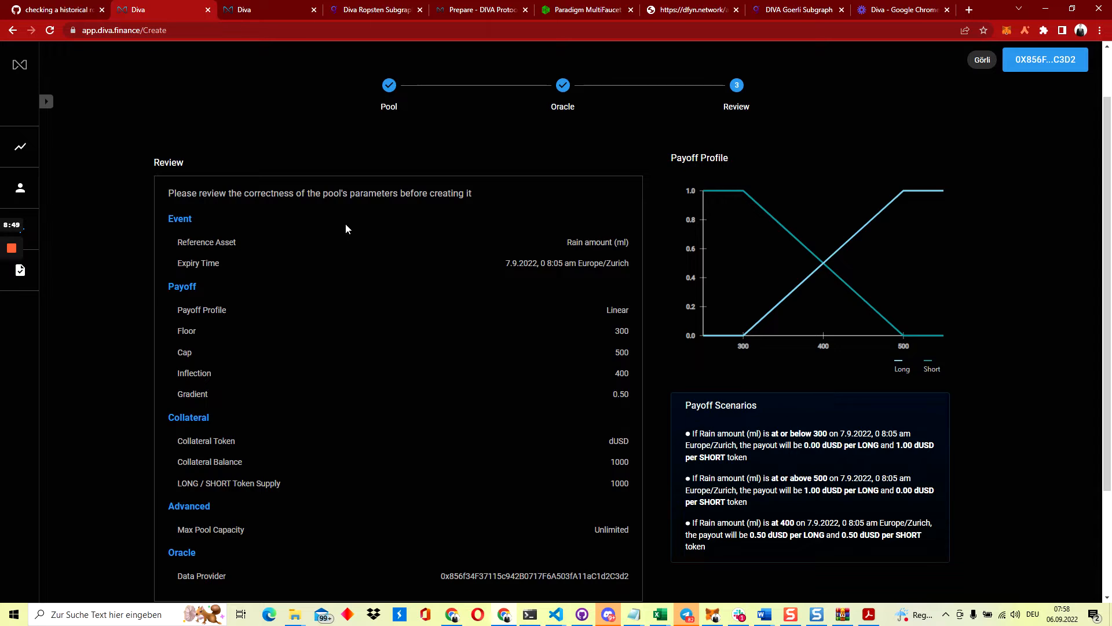
pyautogui.scroll(-3, 558, 405)
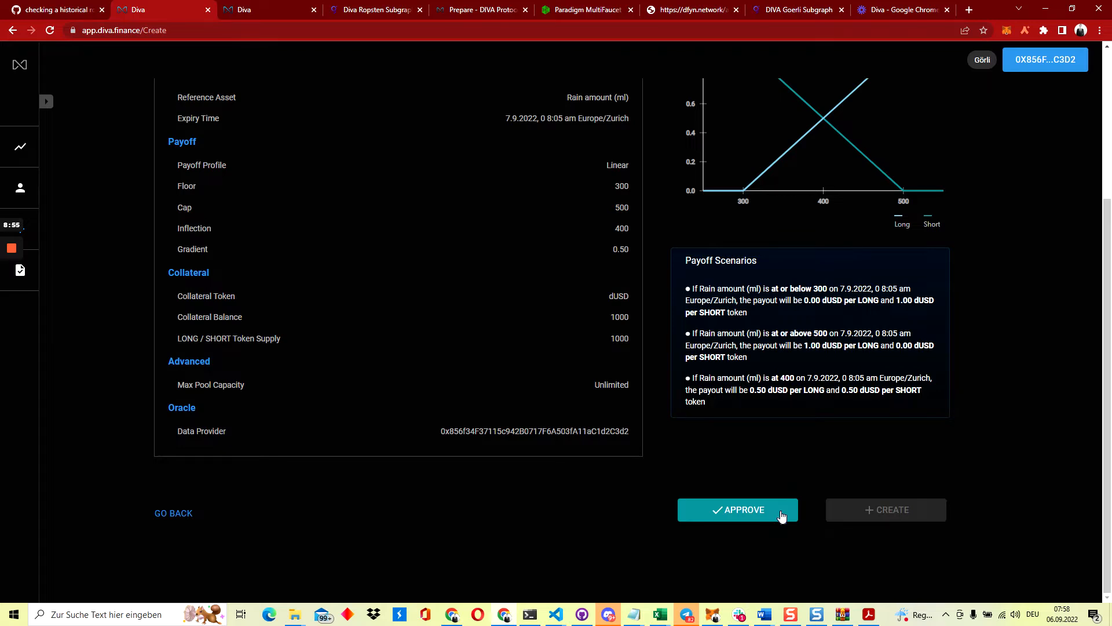
# Approve spending of the 1000 dUSD collateral and confirm the permission in MetaMask
pyautogui.click(781, 515)
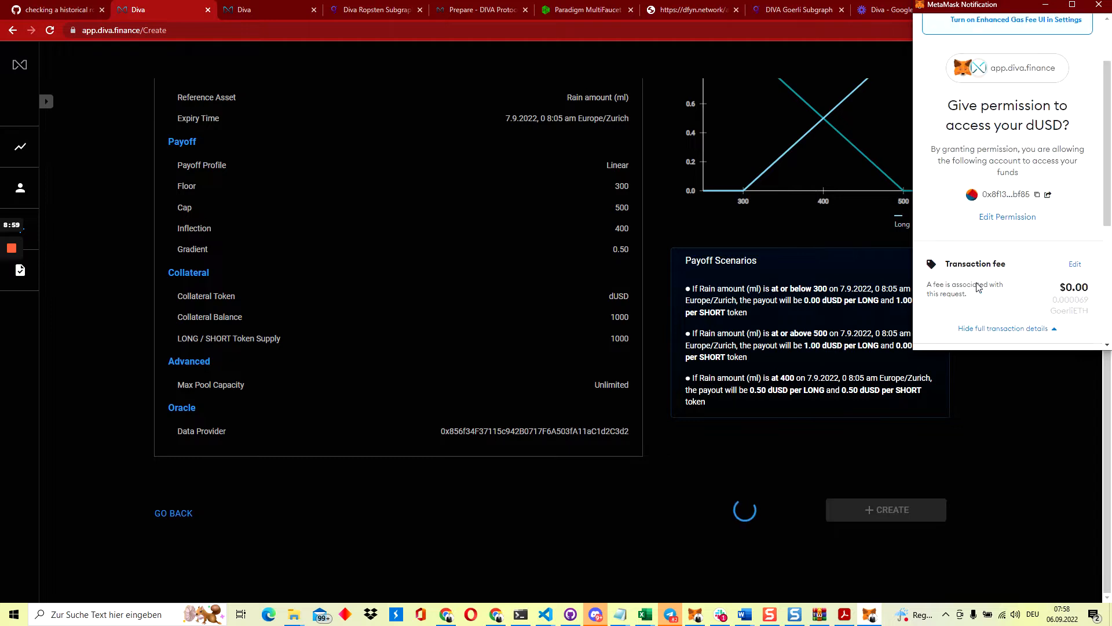
pyautogui.scroll(-5, 978, 288)
pyautogui.click(1049, 327)
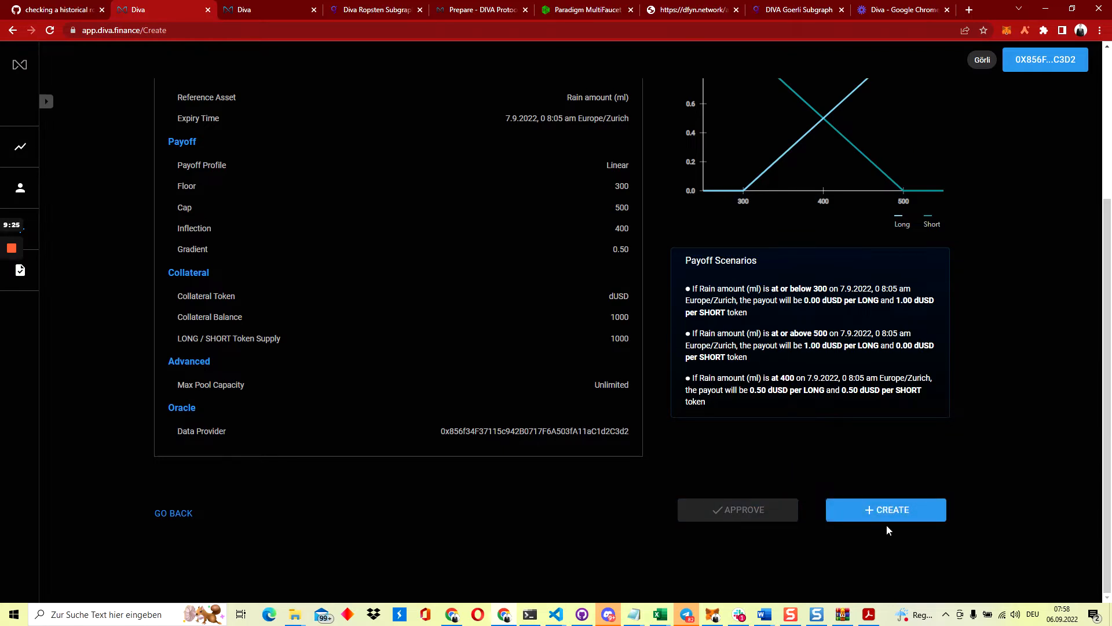
# Check the 1000 dUSD collateral balance on the Review step
pyautogui.scroll(1, 924, 512)
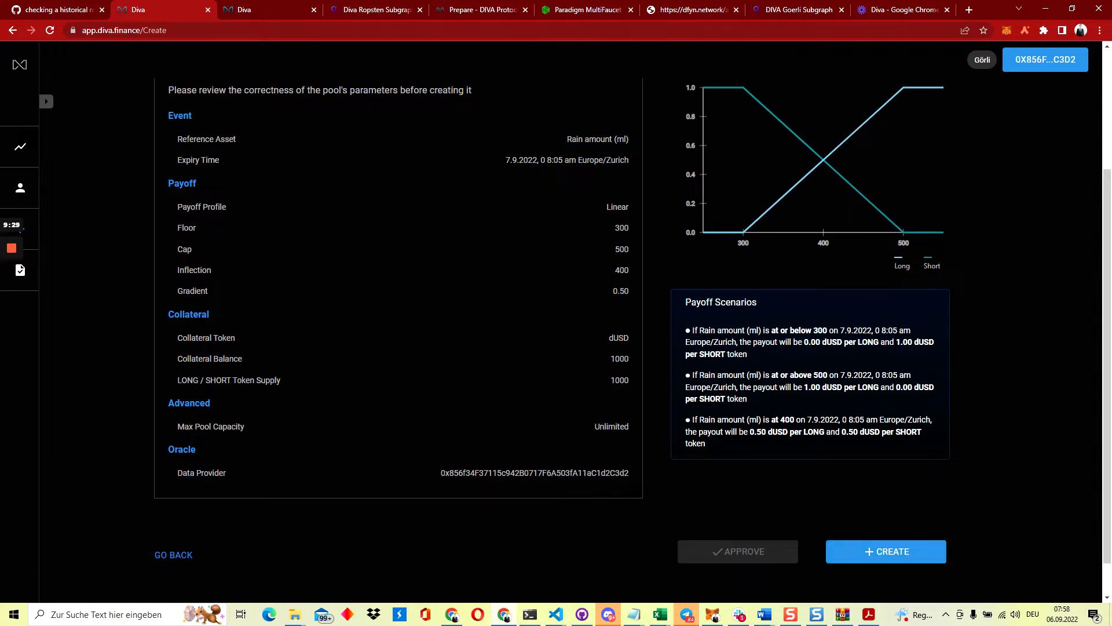
pyautogui.doubleClick(619, 358)
pyautogui.scroll(1, 787, 197)
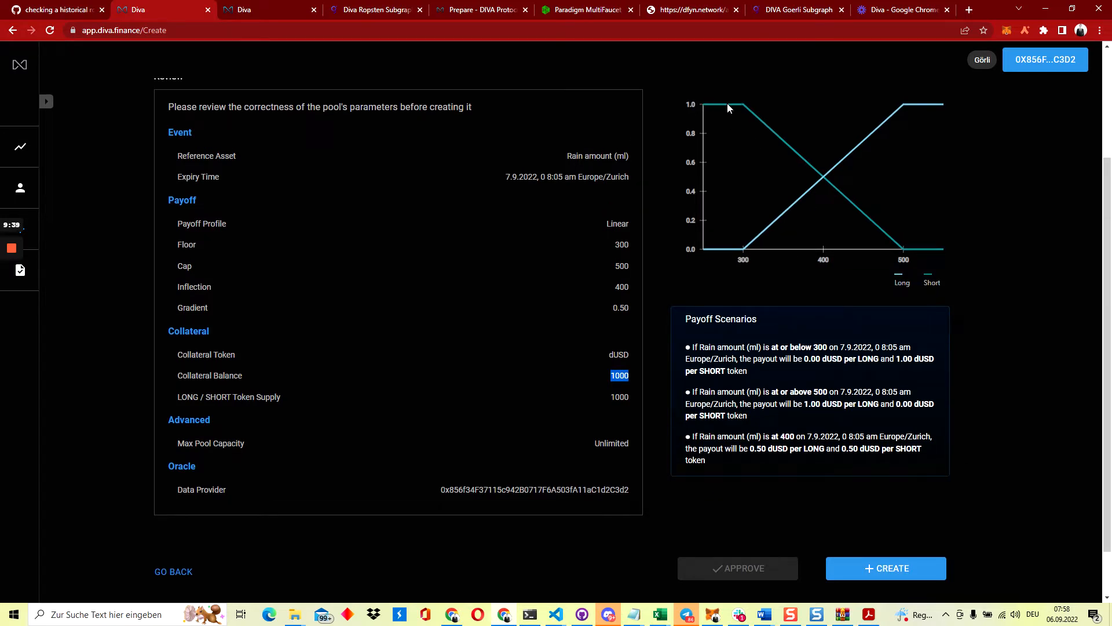
pyautogui.click(694, 348)
# Create the pool, confirm the transaction, and view its successful mint of L11149/S11149 on Etherscan
pyautogui.click(881, 565)
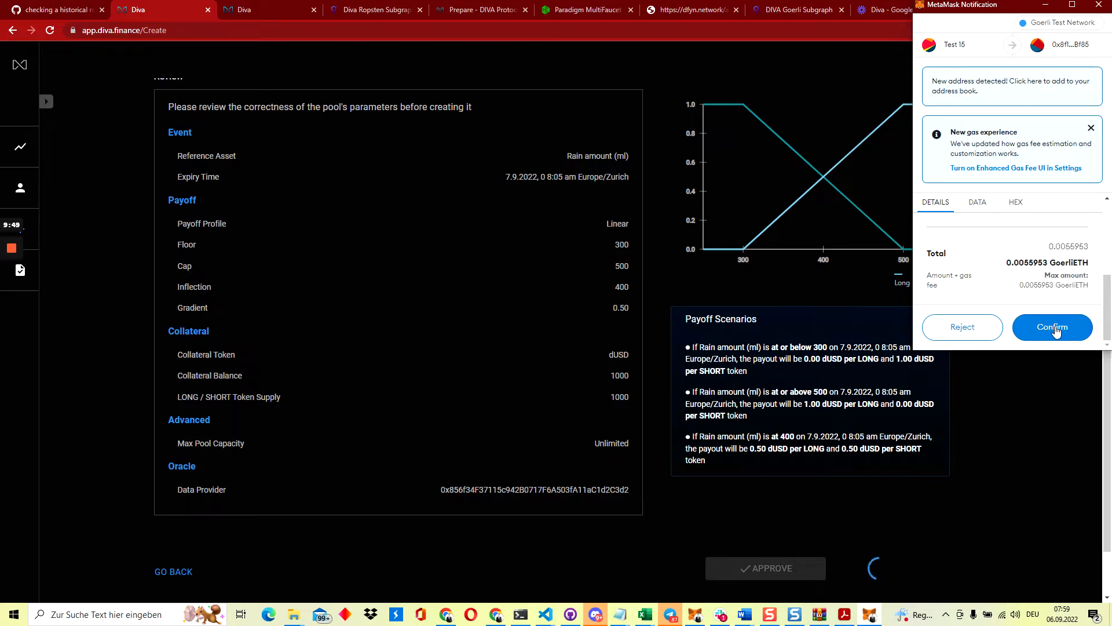
pyautogui.click(1053, 327)
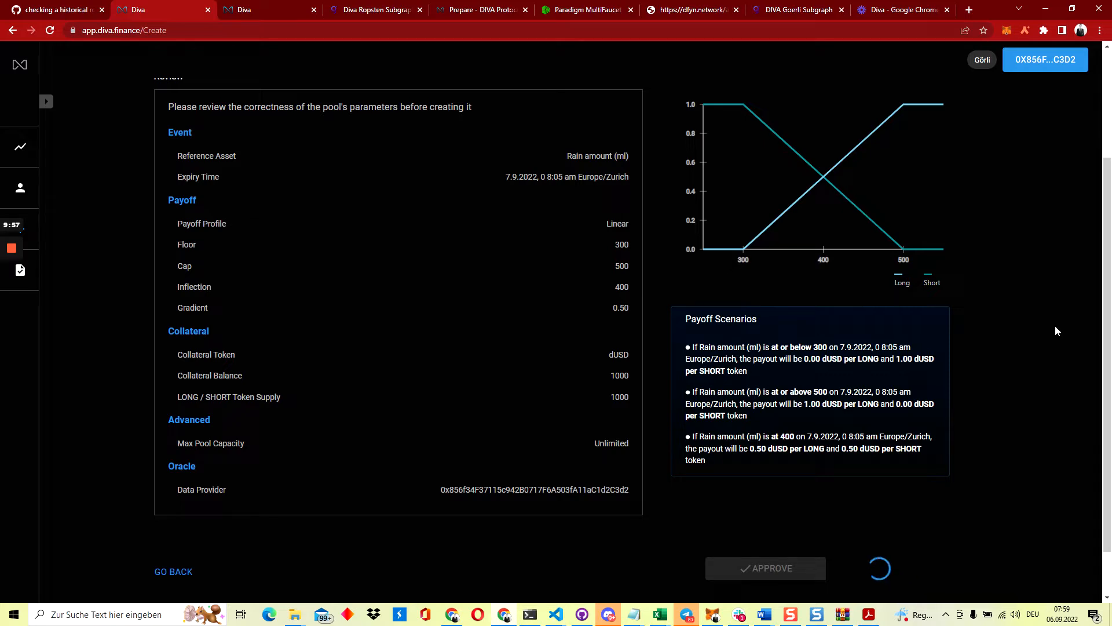
pyautogui.click(1006, 32)
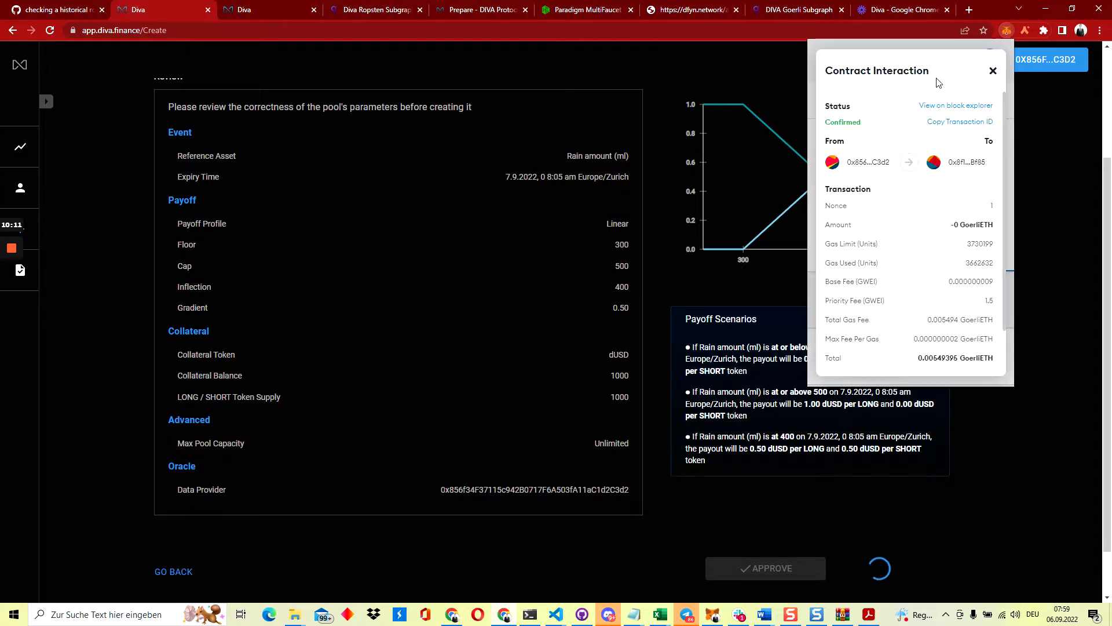
pyautogui.click(938, 105)
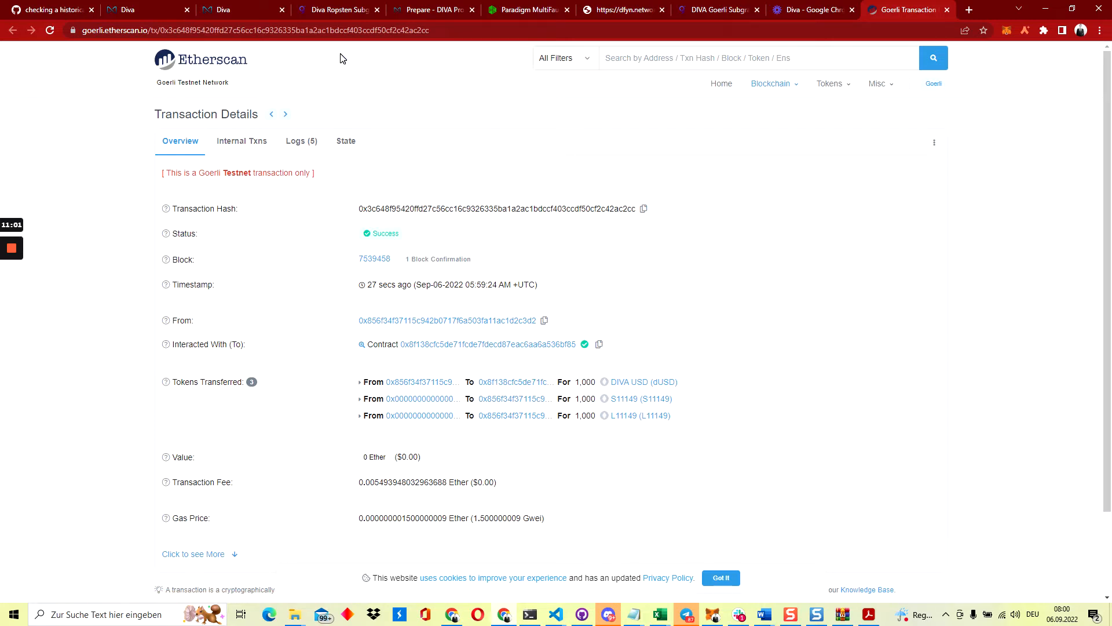
# Back on the Diva tab, note pool ID 11149 and add the L11149 long token to MetaMask
pyautogui.click(167, 10)
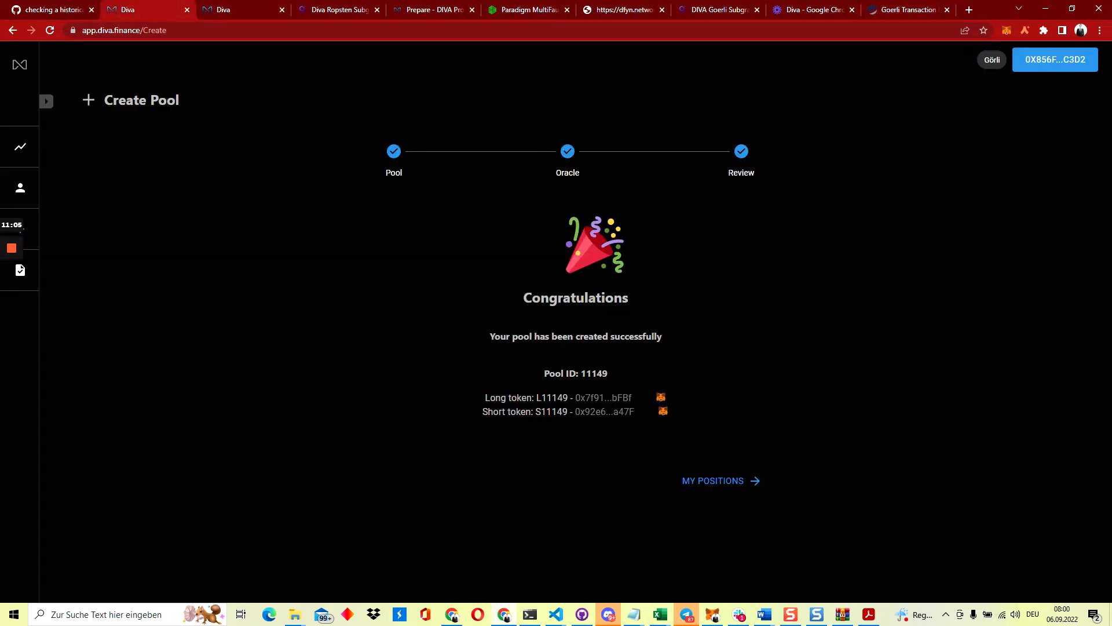
pyautogui.doubleClick(594, 374)
pyautogui.moveTo(533, 398); pyautogui.dragTo(542, 412)
pyautogui.click(661, 397)
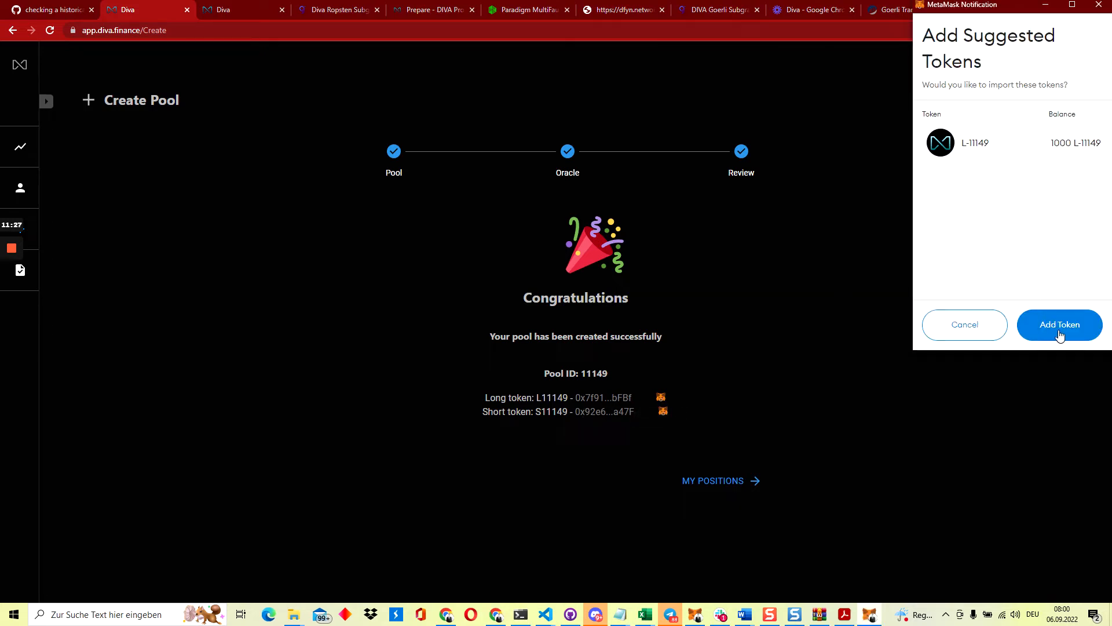
pyautogui.click(1049, 325)
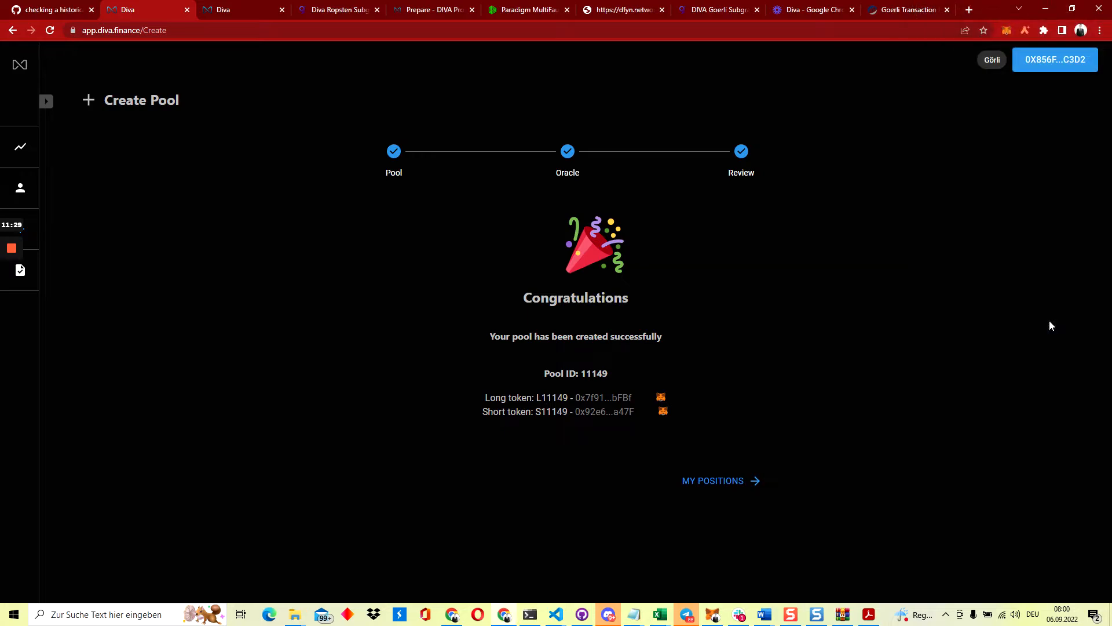
# Add the S11149 short token, showing a 1000 balance, to MetaMask
pyautogui.click(663, 412)
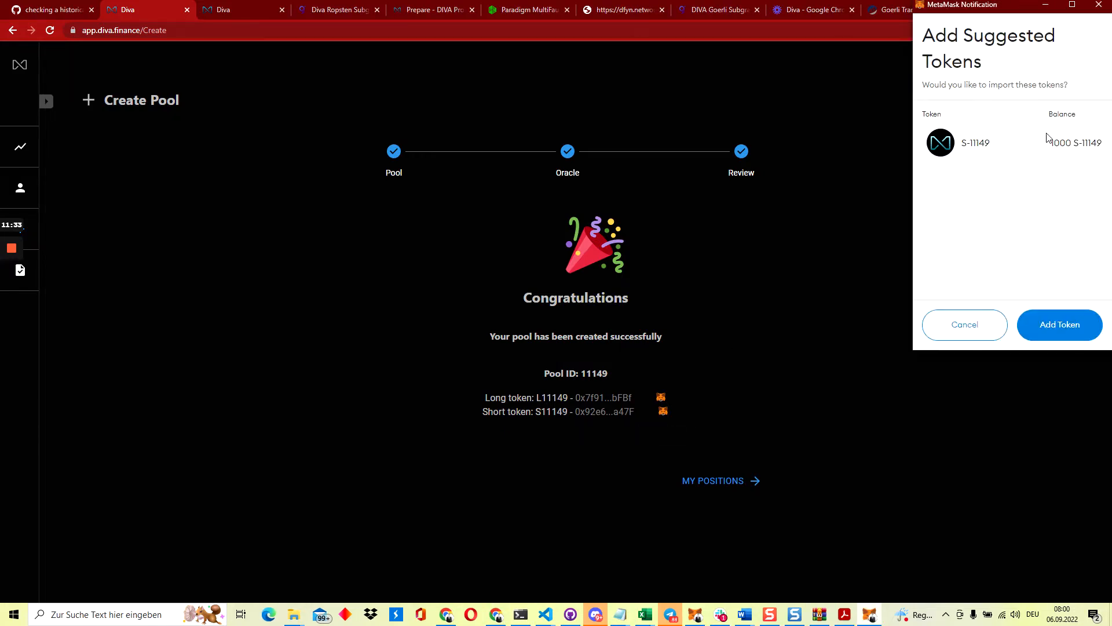
pyautogui.doubleClick(1061, 143)
pyautogui.click(1049, 182)
pyautogui.doubleClick(1060, 142)
pyautogui.click(1056, 174)
pyautogui.click(1039, 333)
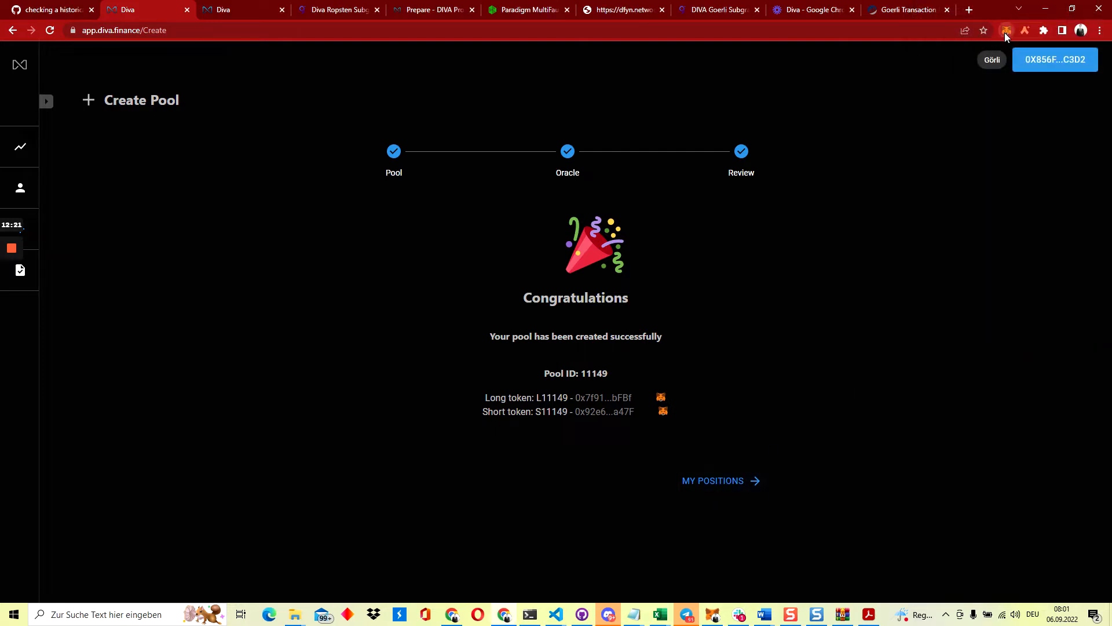
# Check the wallet's token holdings, then open My Dashboard listing L11149 and S11149 at 1000.0000
pyautogui.hotkey('alt', 'shift', 'm')
pyautogui.click(868, 258)
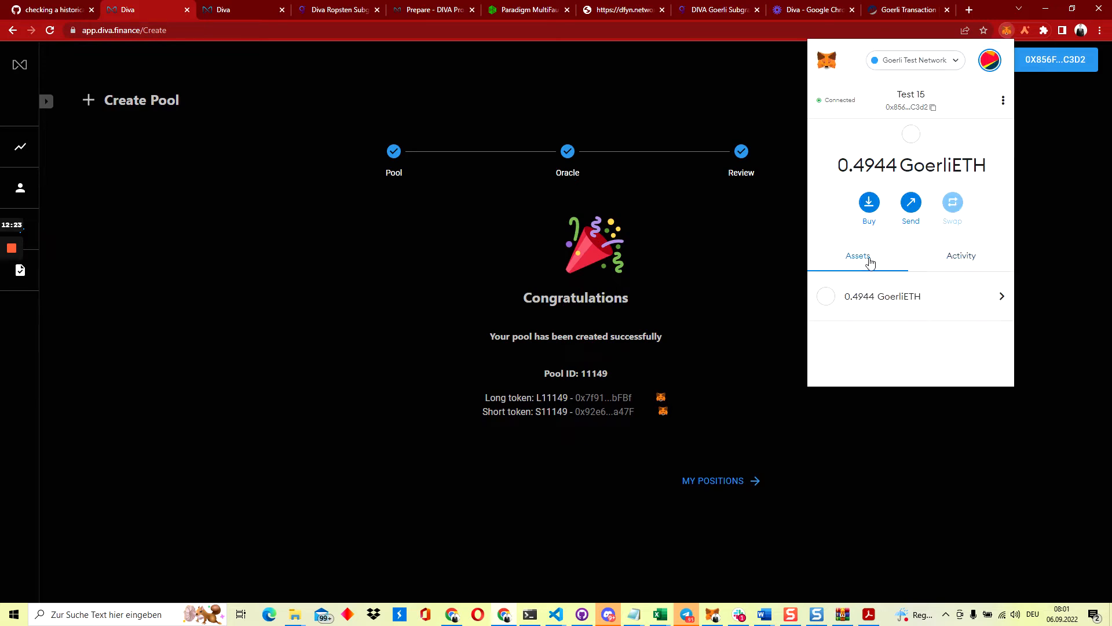
pyautogui.scroll(-2, 874, 312)
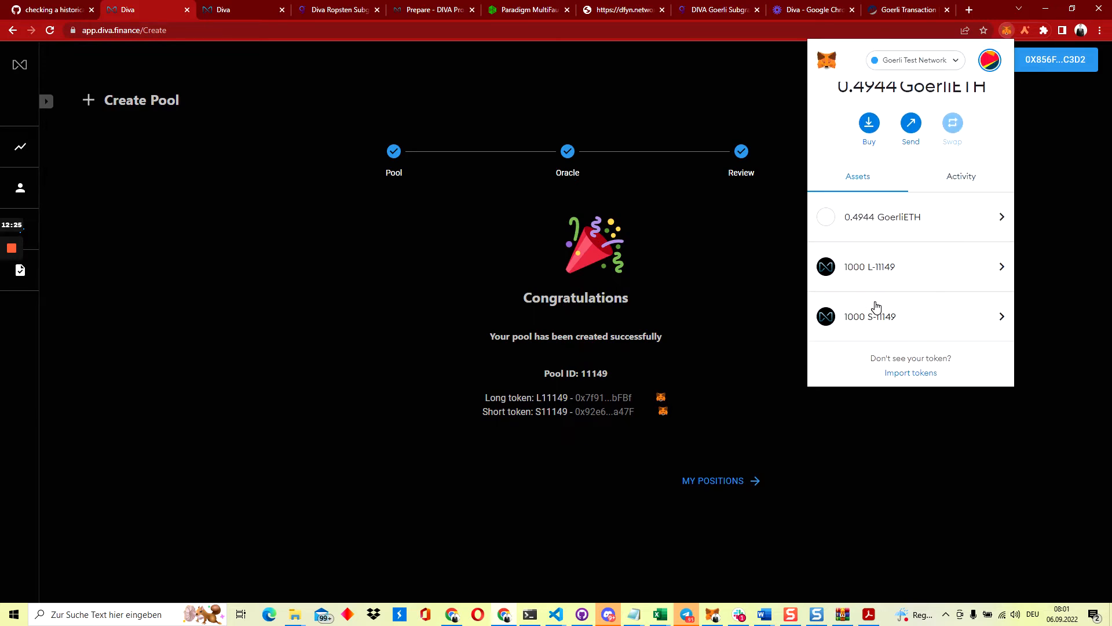
pyautogui.click(837, 407)
pyautogui.click(721, 481)
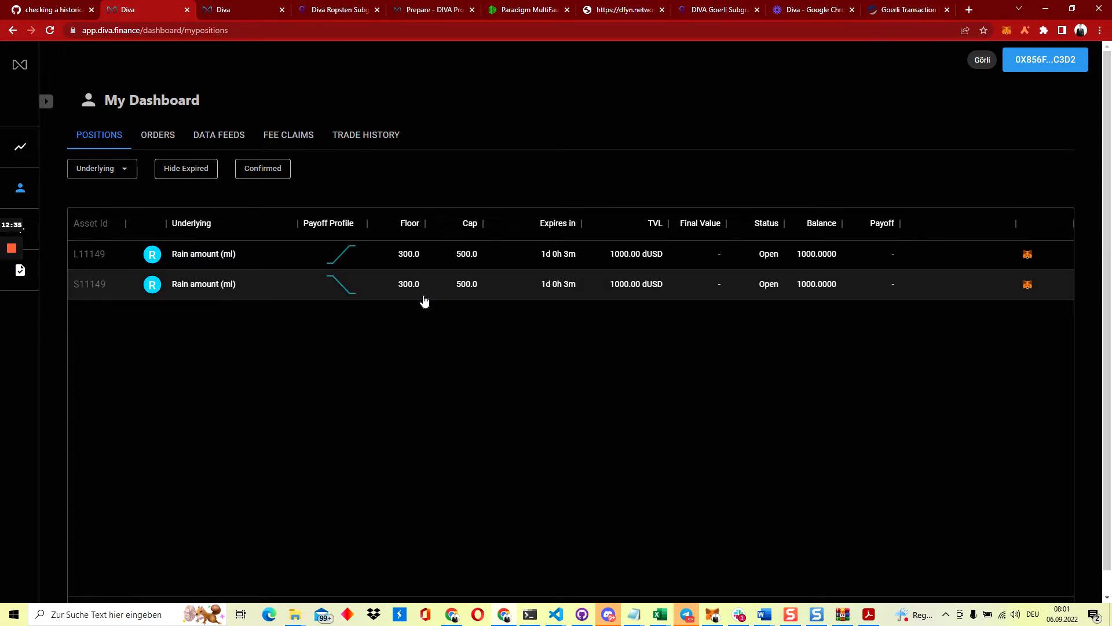
pyautogui.moveTo(549, 257)
# Check the wallet balances, then switch MetaMask to the second test account and copy its address
pyautogui.click(1007, 32)
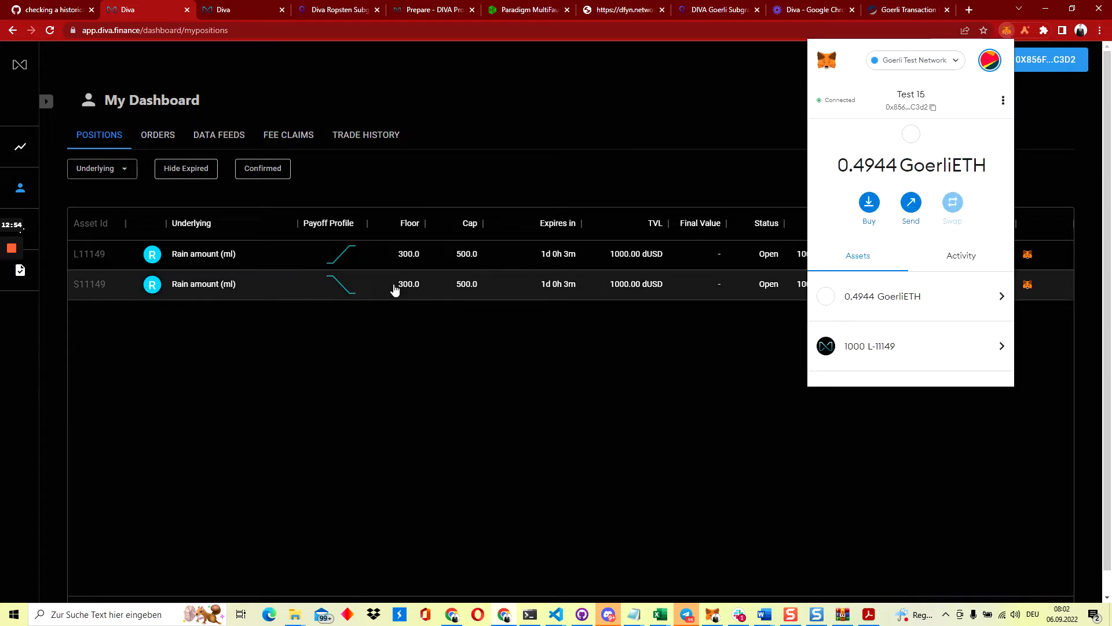
pyautogui.click(486, 167)
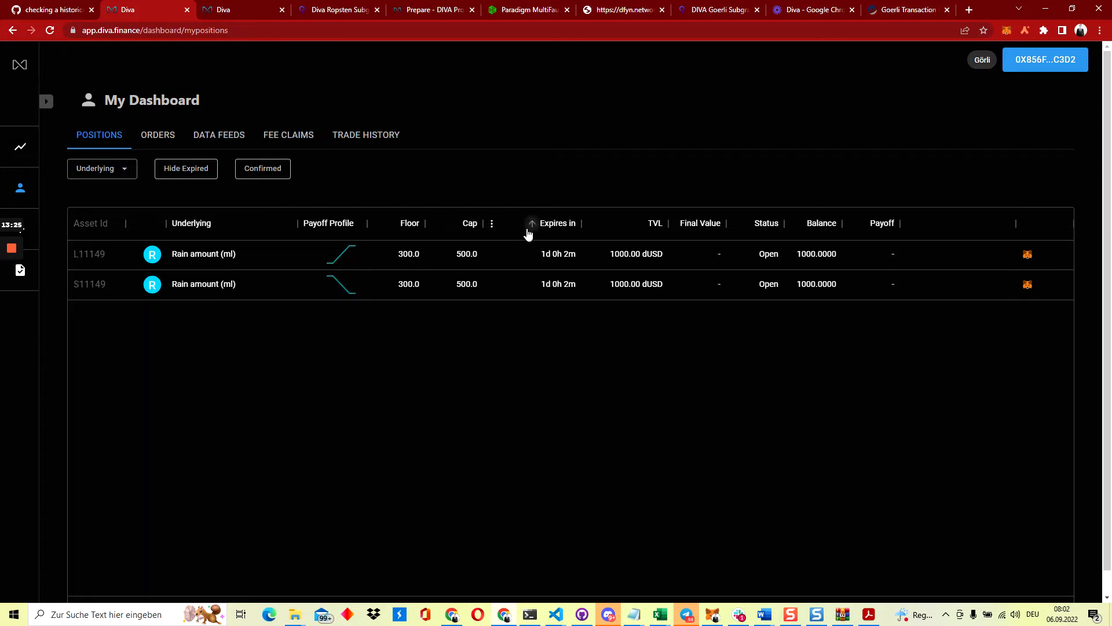
pyautogui.click(1007, 30)
pyautogui.click(990, 59)
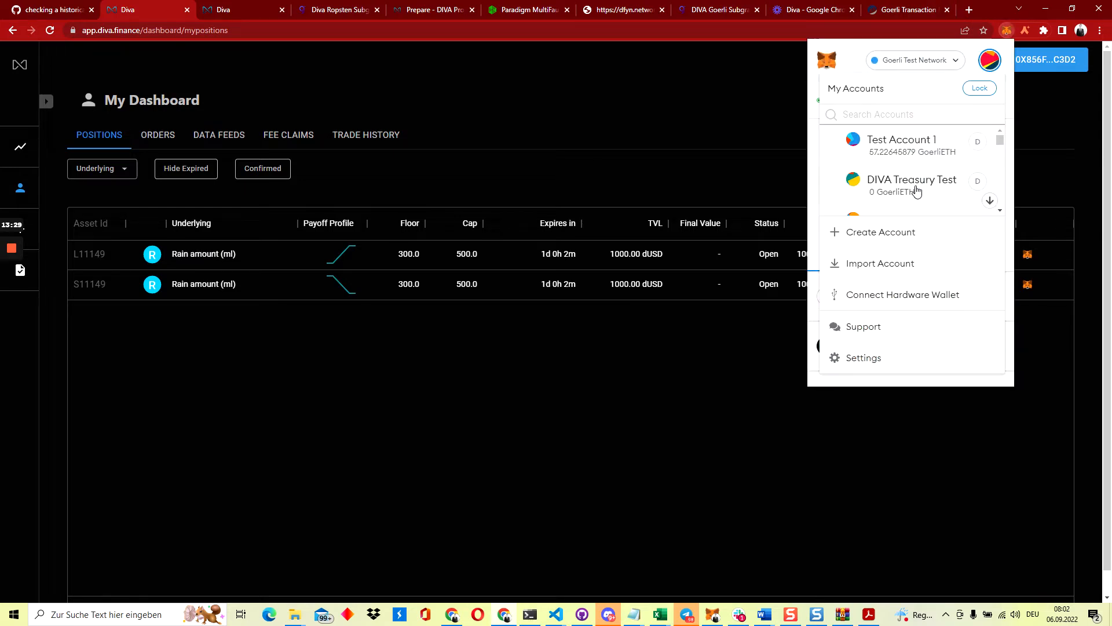
pyautogui.scroll(-5, 916, 191)
pyautogui.scroll(-3, 917, 191)
pyautogui.scroll(-1, 915, 190)
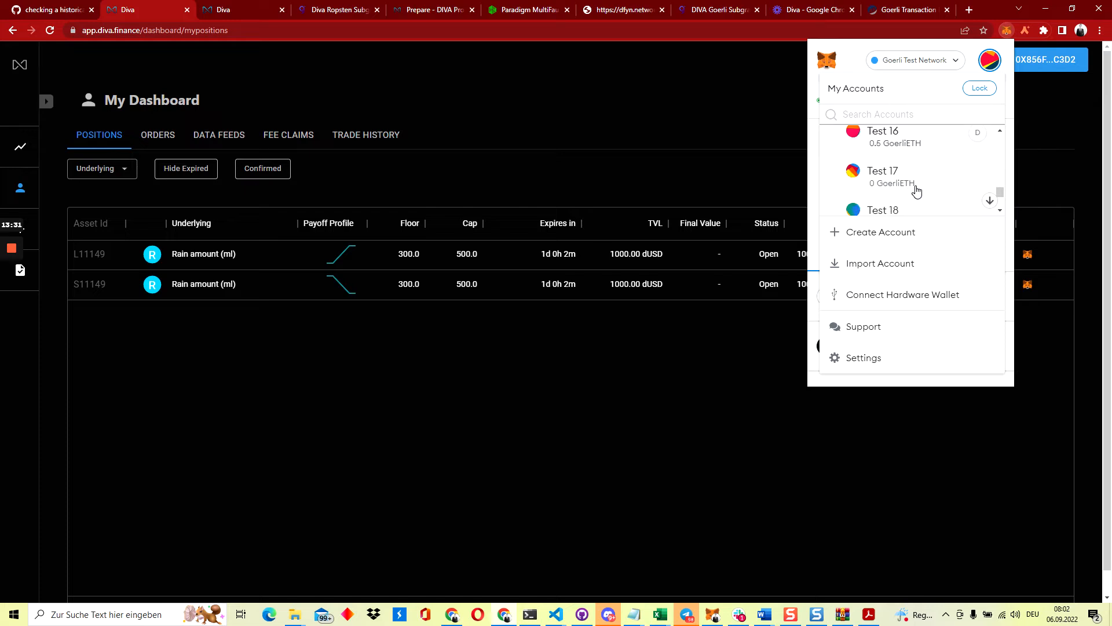
pyautogui.scroll(1, 913, 185)
pyautogui.click(899, 155)
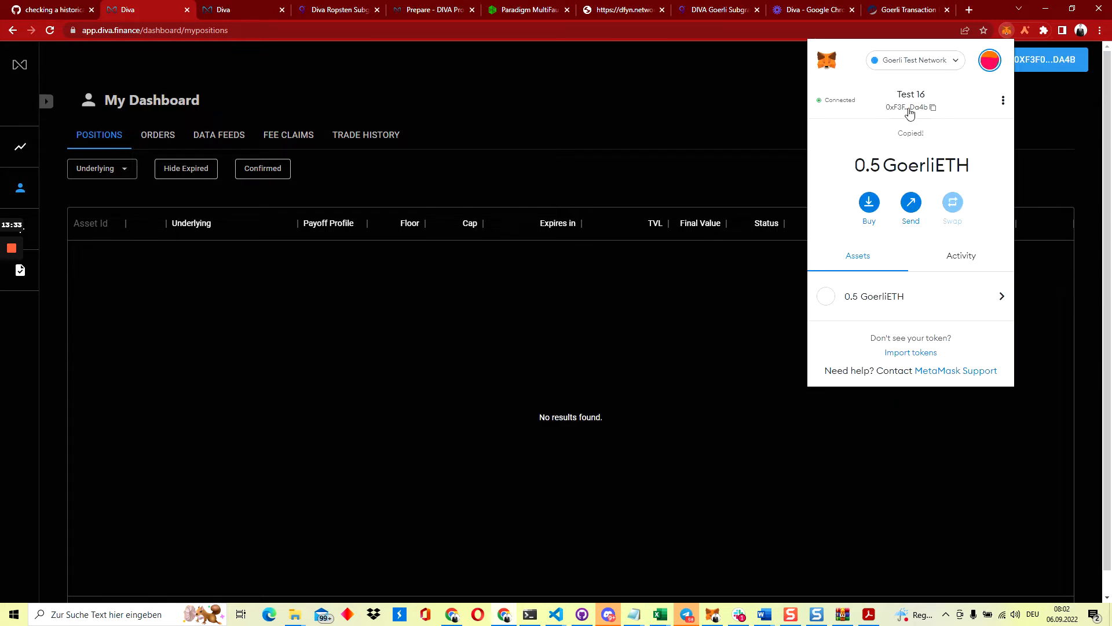
# Switch MetaMask back to the original account holding 1000 L-11149 and 1000 S-11149
pyautogui.click(989, 60)
pyautogui.scroll(-3, 921, 190)
pyautogui.scroll(-10, 920, 188)
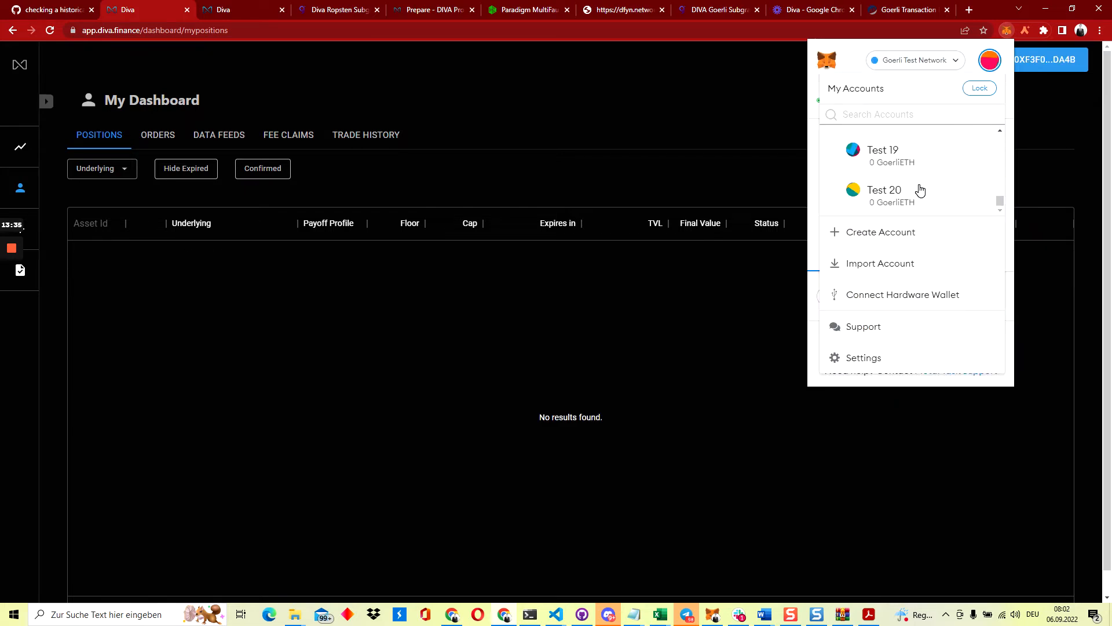
pyautogui.scroll(4, 919, 187)
pyautogui.click(906, 185)
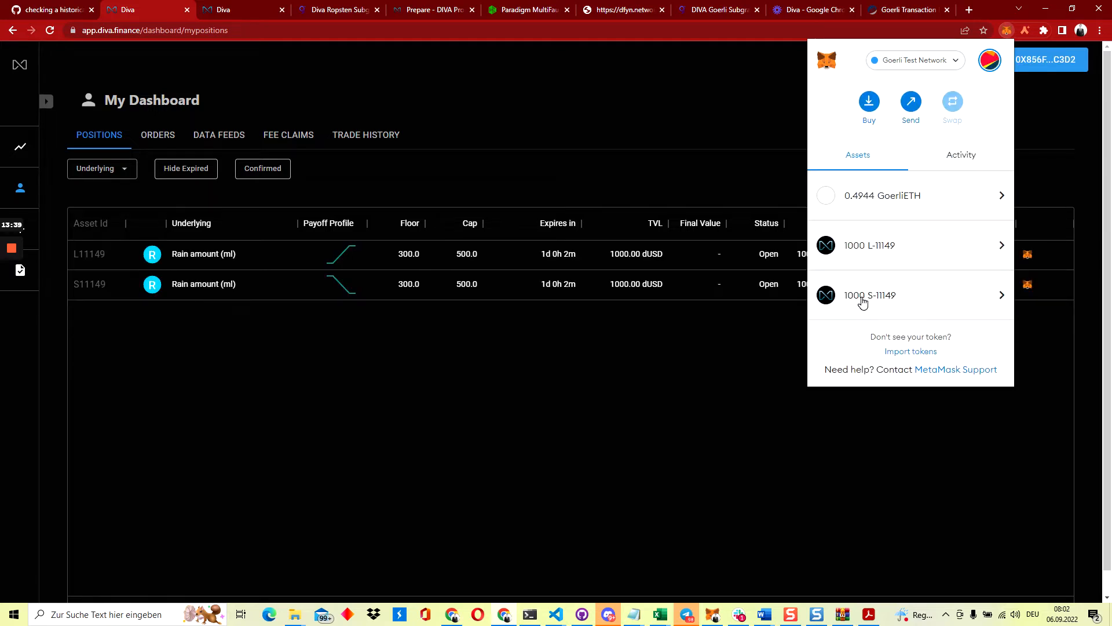
# Send 100 S-11149 tokens to the pasted second-account address and confirm the transfer
pyautogui.click(901, 293)
pyautogui.click(890, 204)
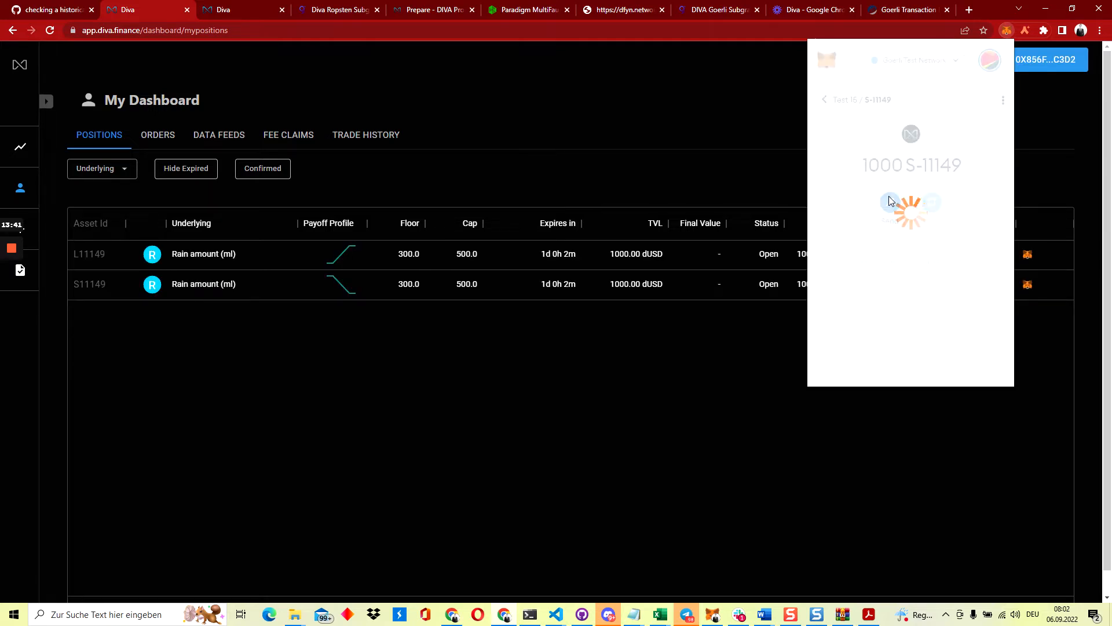
pyautogui.hotkey('ctrl', 'v')
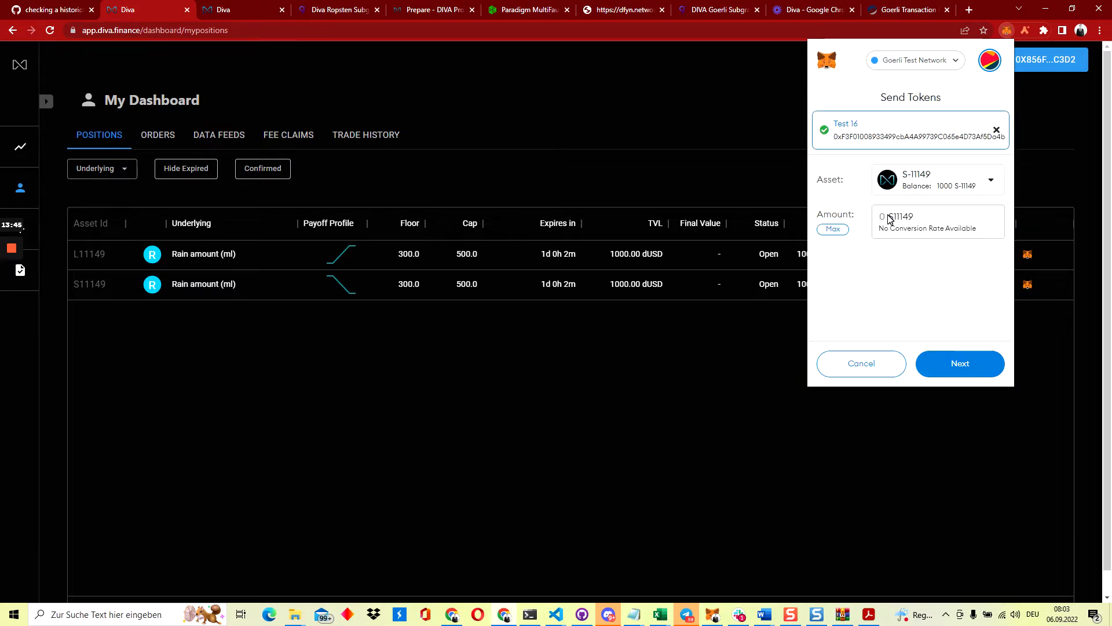
pyautogui.click(891, 218)
pyautogui.write('100')
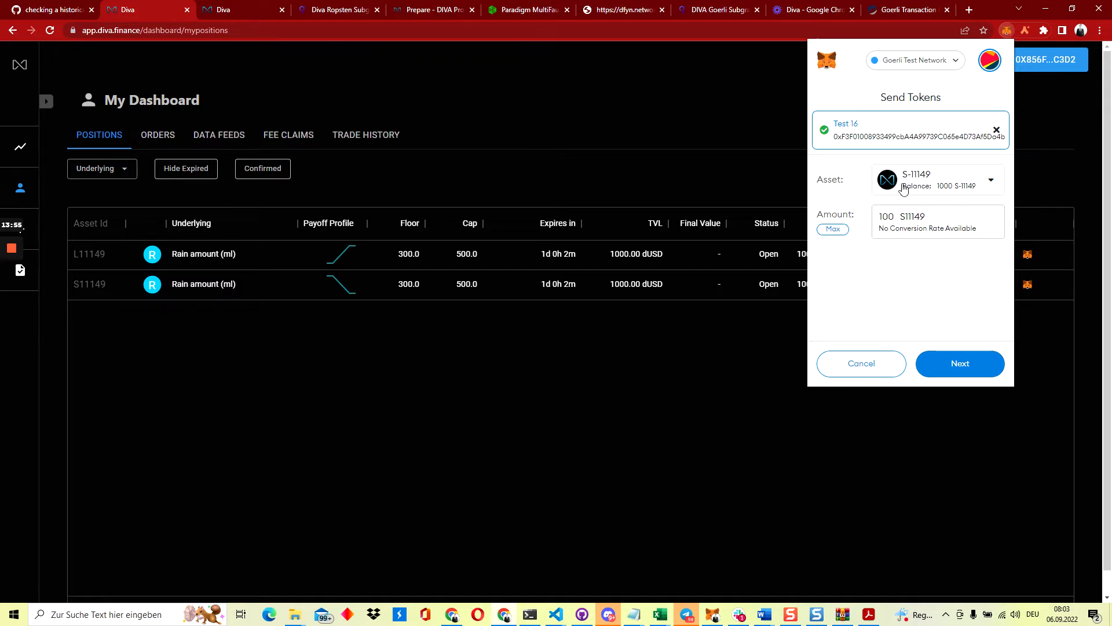
pyautogui.click(967, 371)
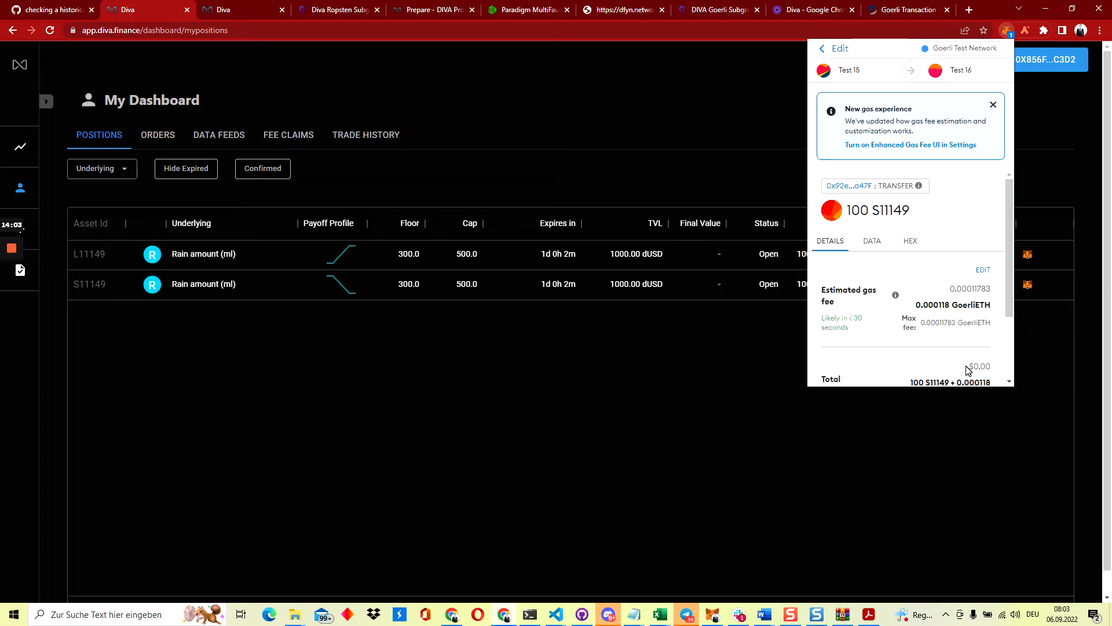
pyautogui.scroll(-2, 965, 366)
pyautogui.click(962, 371)
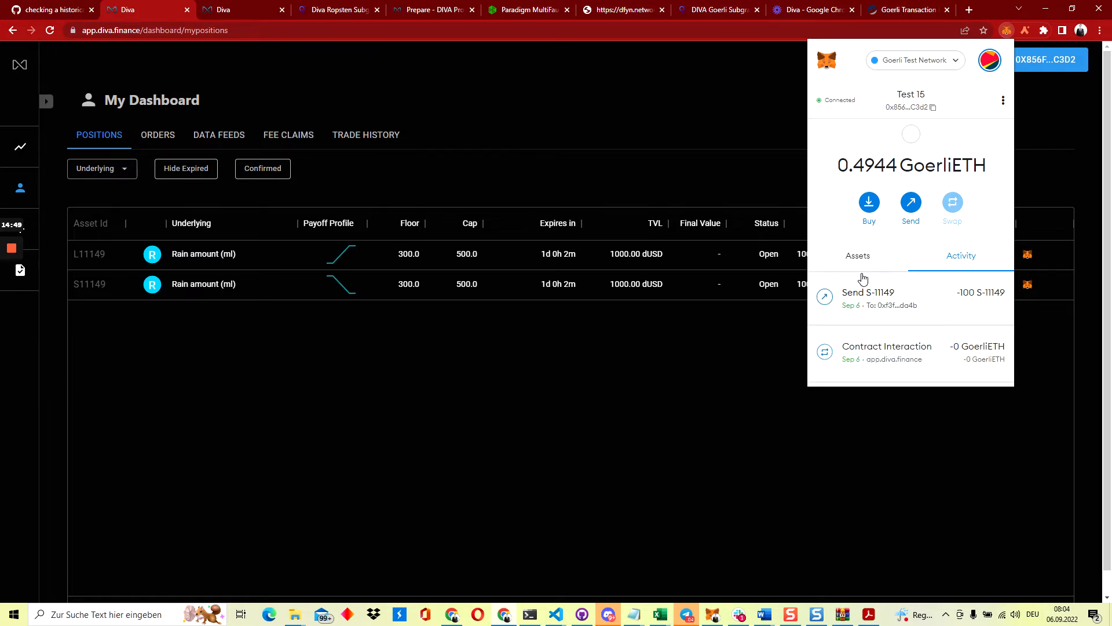
# Switch MetaMask to the receiving test account to view its DIVA positions
pyautogui.click(736, 161)
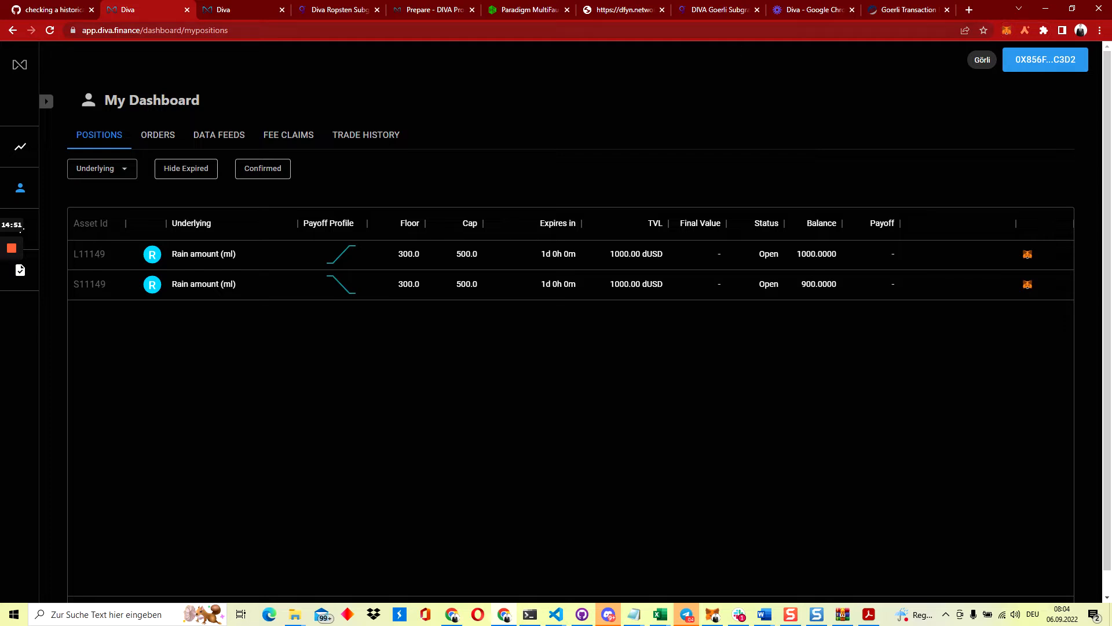
pyautogui.hotkey('ctrl', 'l')
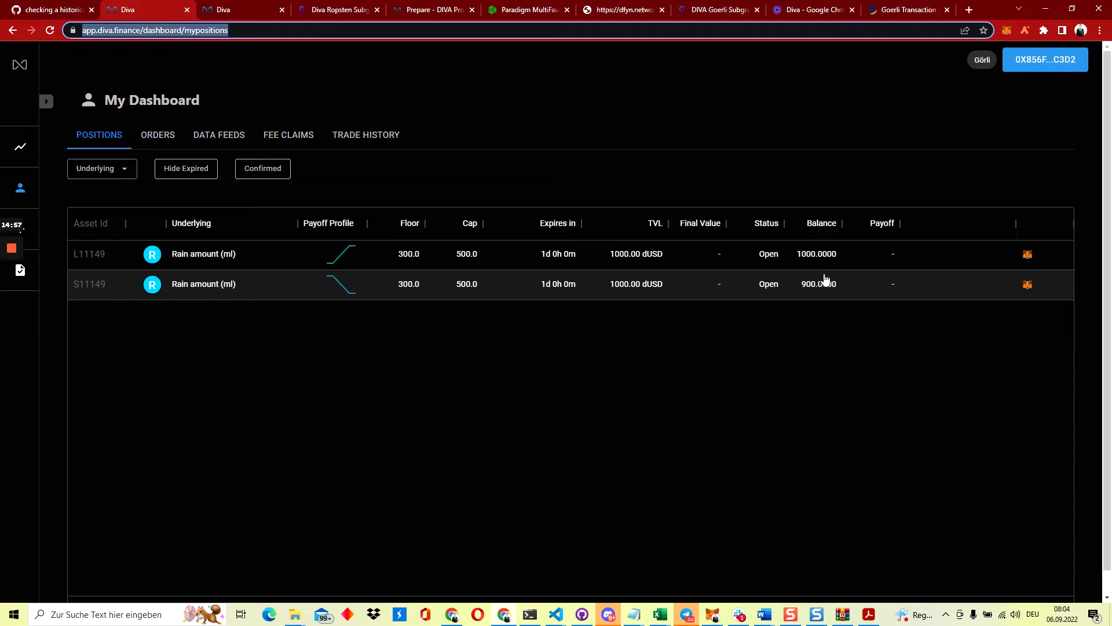
pyautogui.click(1008, 31)
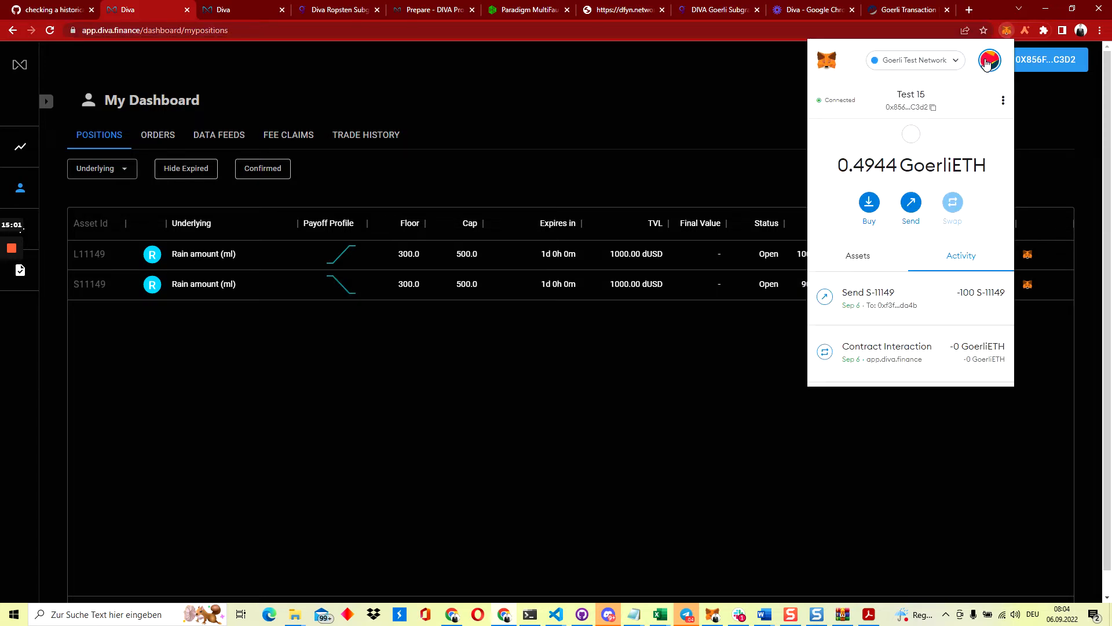
pyautogui.click(988, 62)
pyautogui.scroll(-10, 922, 177)
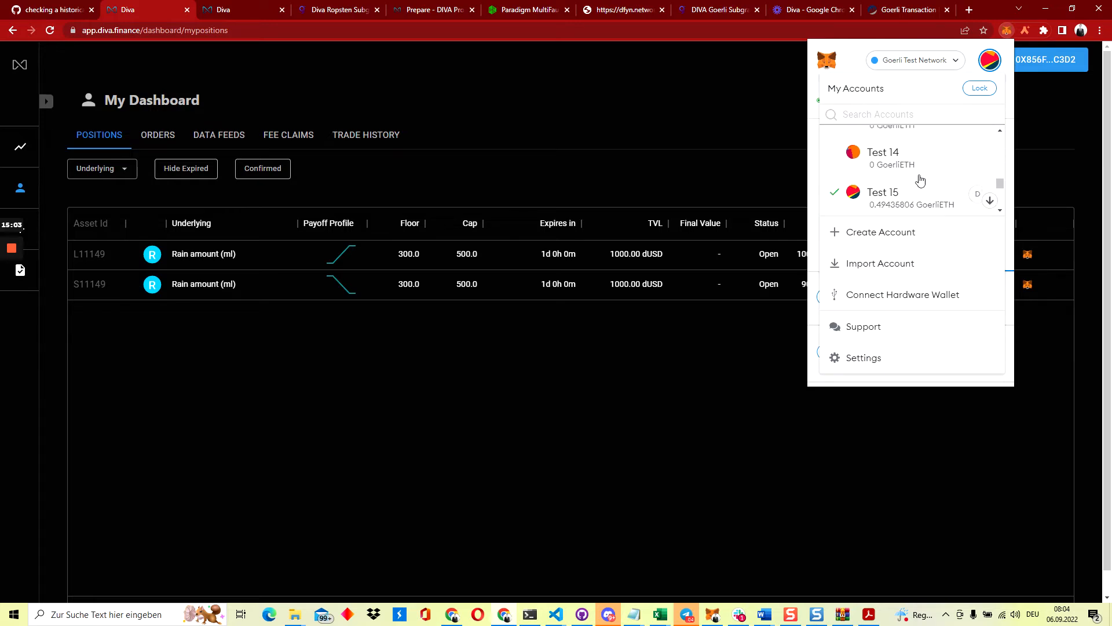
pyautogui.scroll(-2, 920, 180)
pyautogui.click(900, 158)
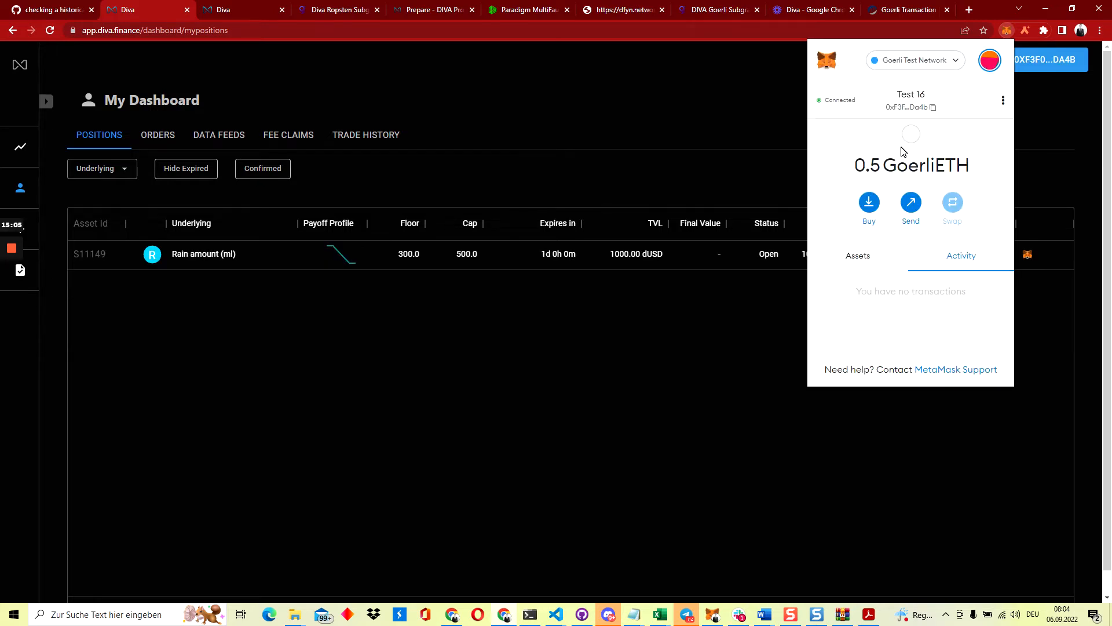
pyautogui.click(657, 170)
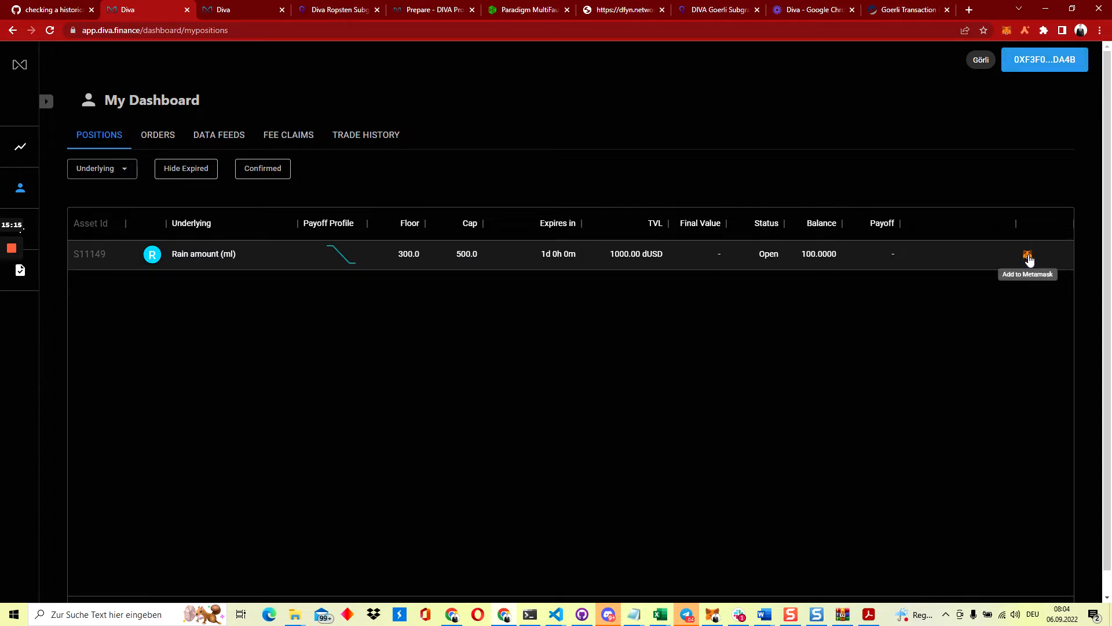
# Import the S11149 token into the second account's wallet and verify its 100 balance
pyautogui.click(1028, 257)
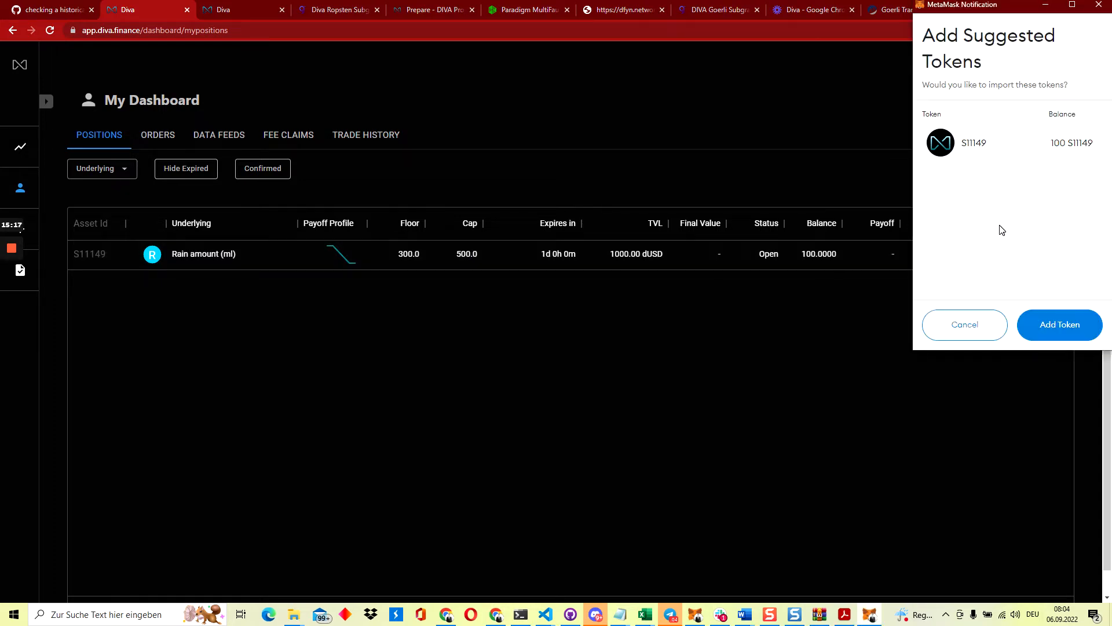
pyautogui.click(1063, 325)
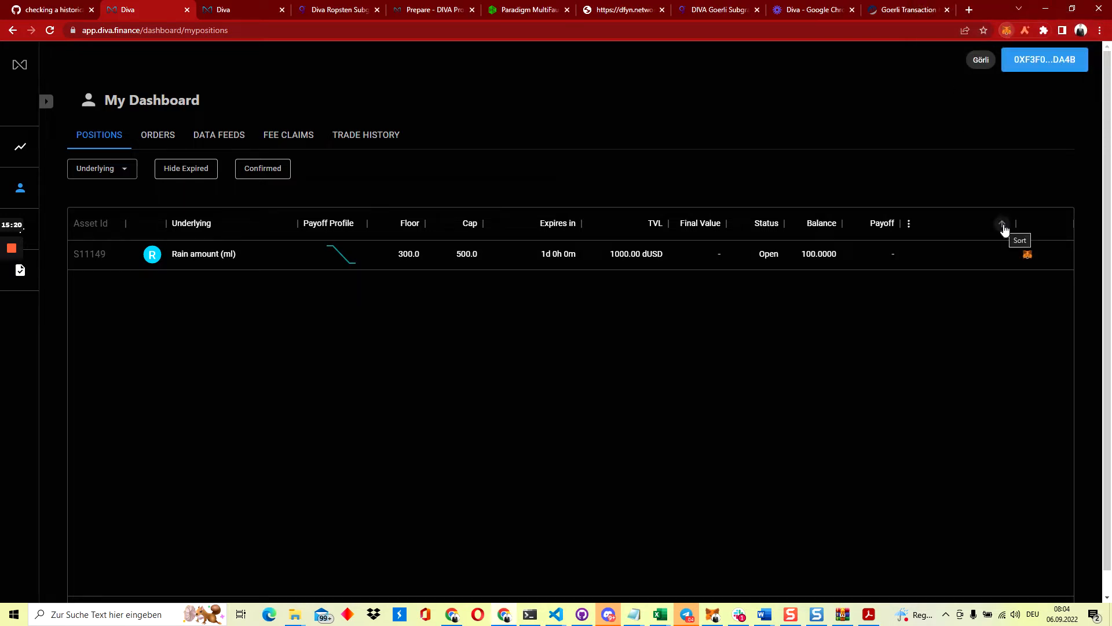
pyautogui.click(1007, 30)
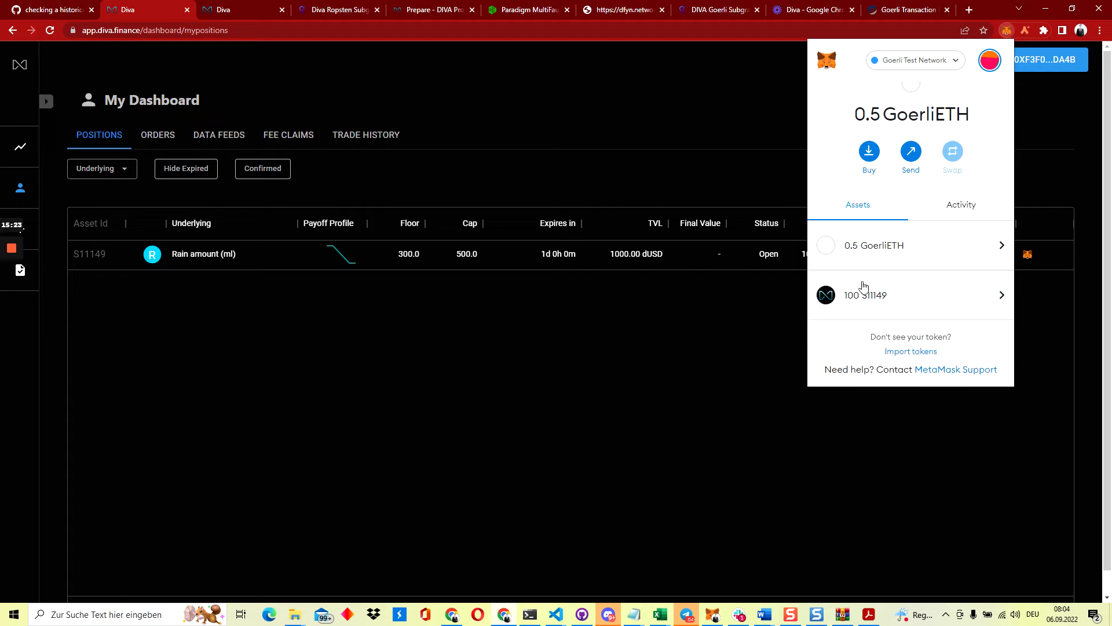
pyautogui.click(729, 155)
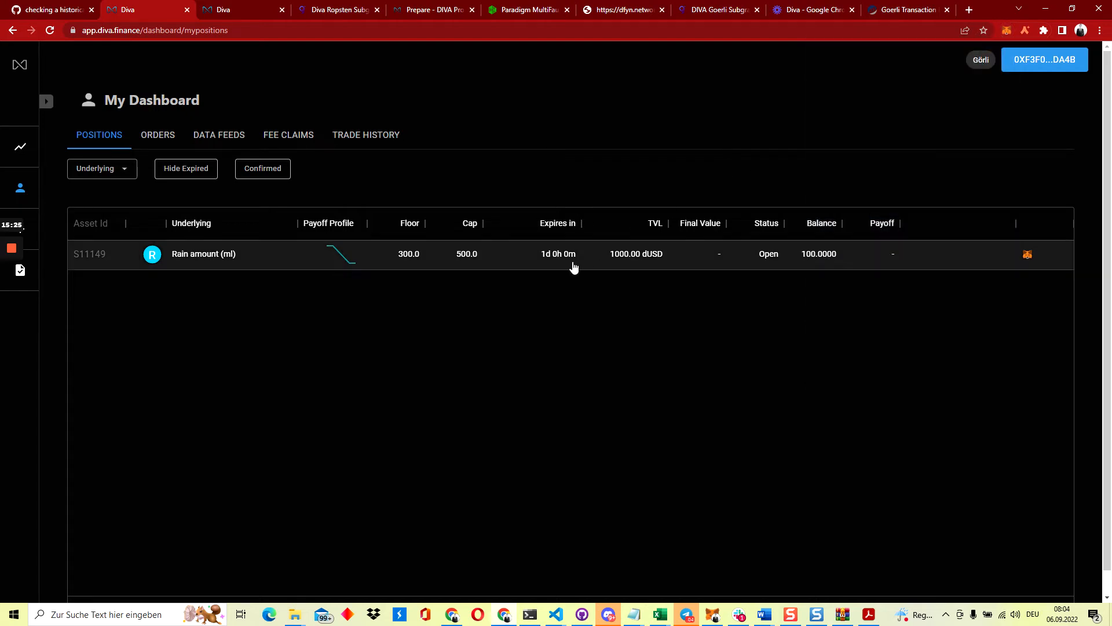
pyautogui.moveTo(546, 262)
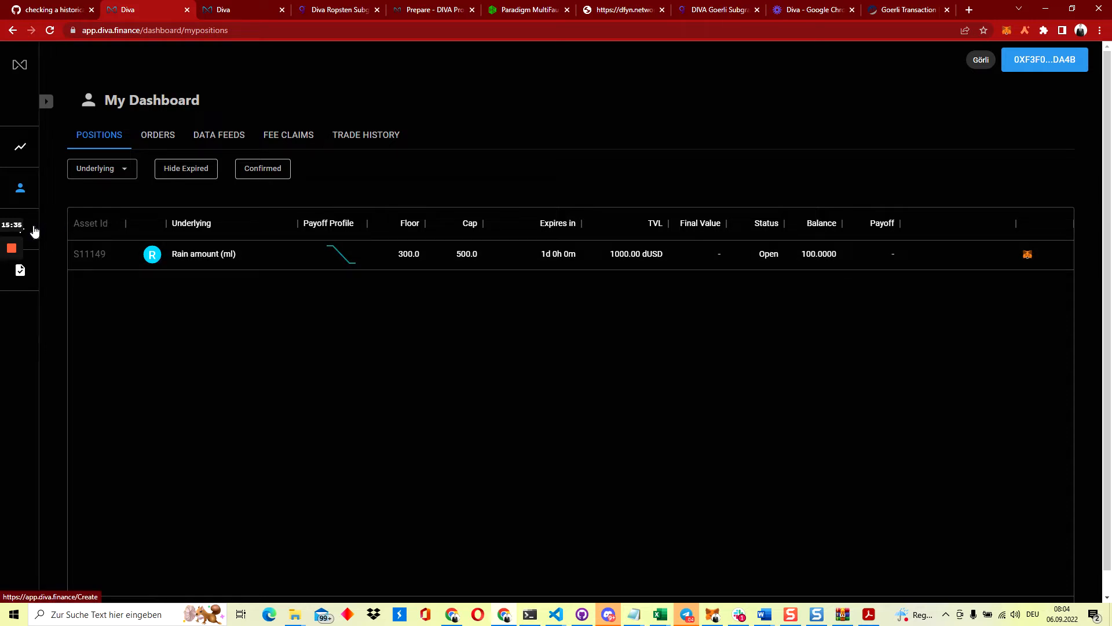
# Start a new pool, then switch the MetaMask account and reload the create-pool page
pyautogui.click(34, 231)
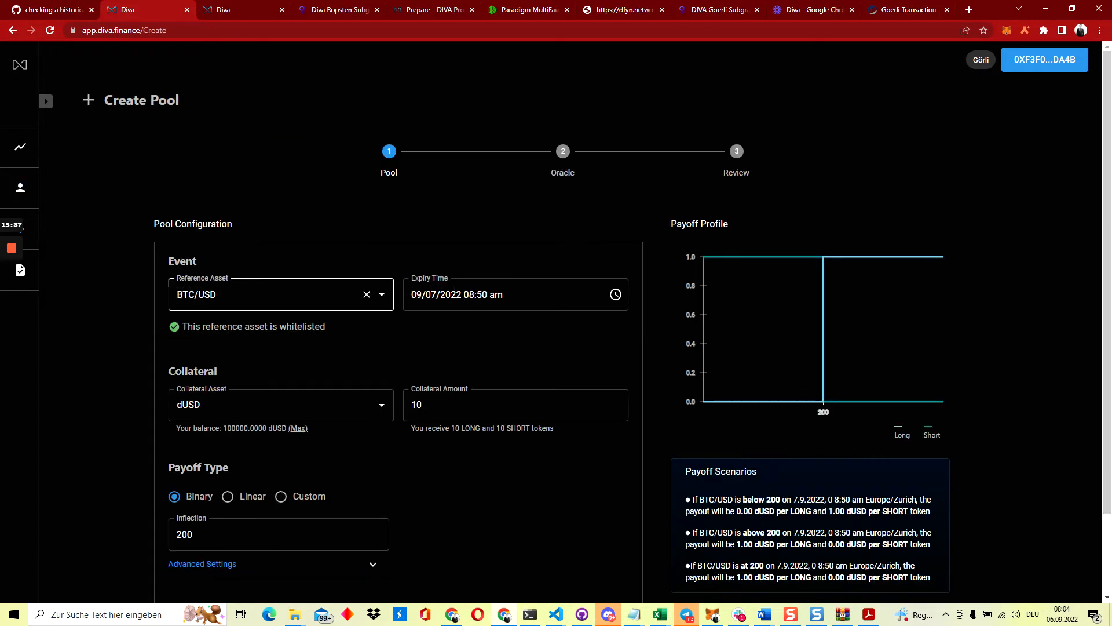
pyautogui.write('Ramin')
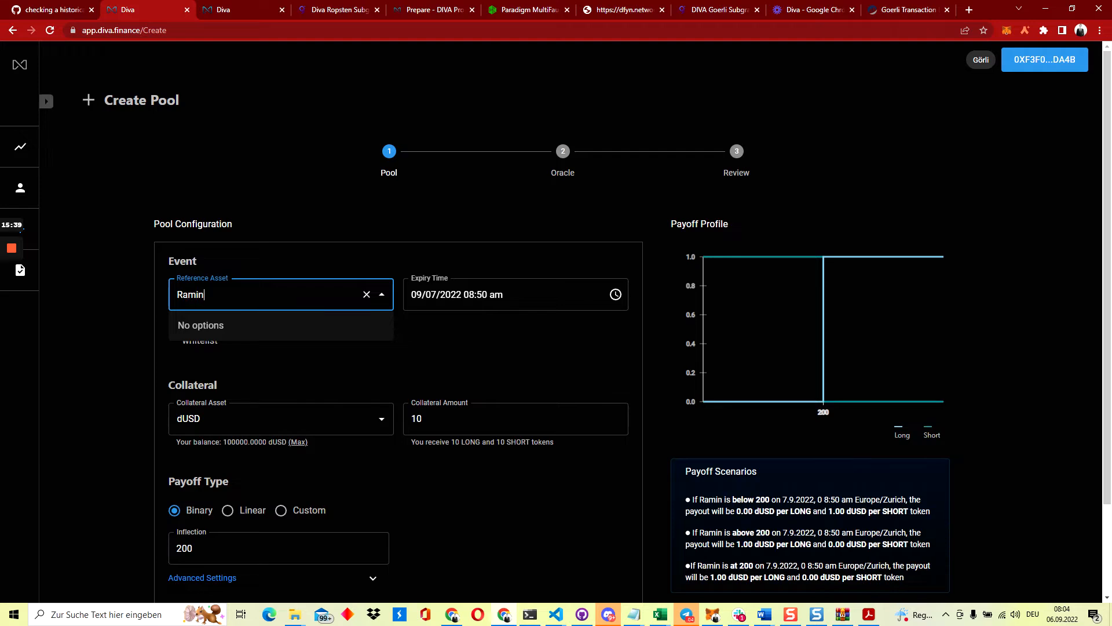
pyautogui.press('BackSpace')
pyautogui.press('BackSpace')
pyautogui.write('in amoun')
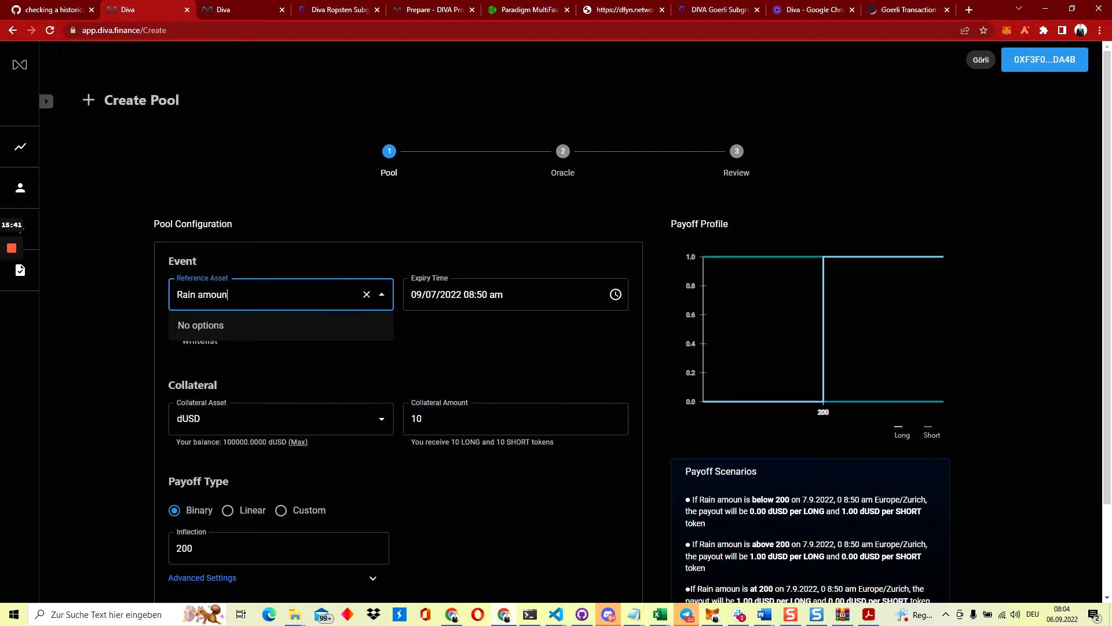
pyautogui.write('t (ml)')
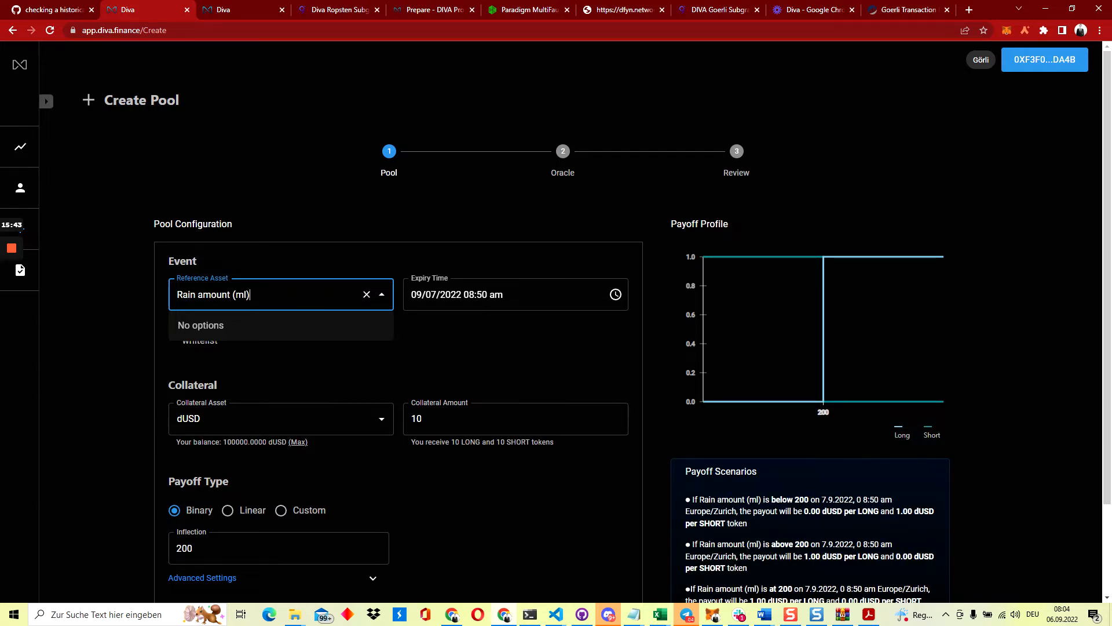
pyautogui.click(1007, 30)
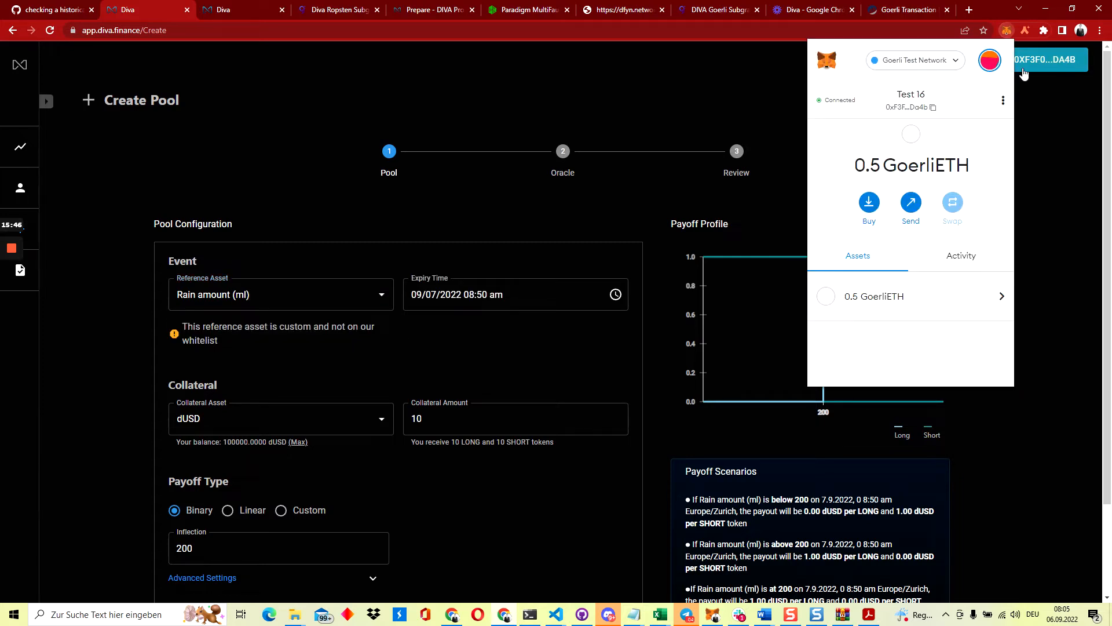
pyautogui.click(991, 61)
pyautogui.scroll(-5, 923, 180)
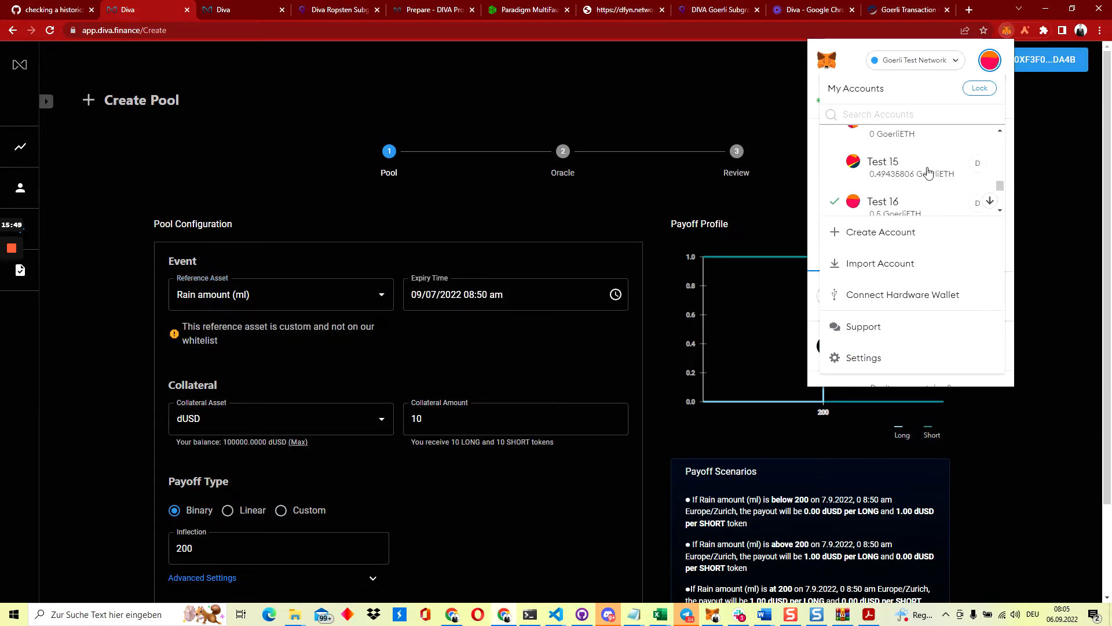
pyautogui.click(912, 185)
pyautogui.click(719, 104)
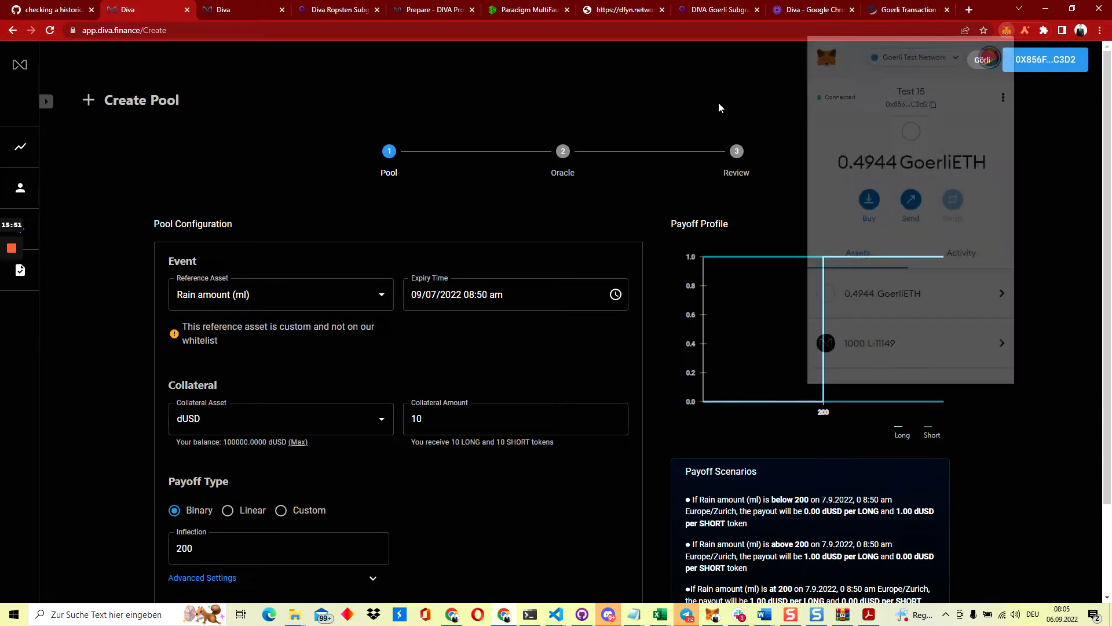
pyautogui.click(811, 30)
pyautogui.press('Return')
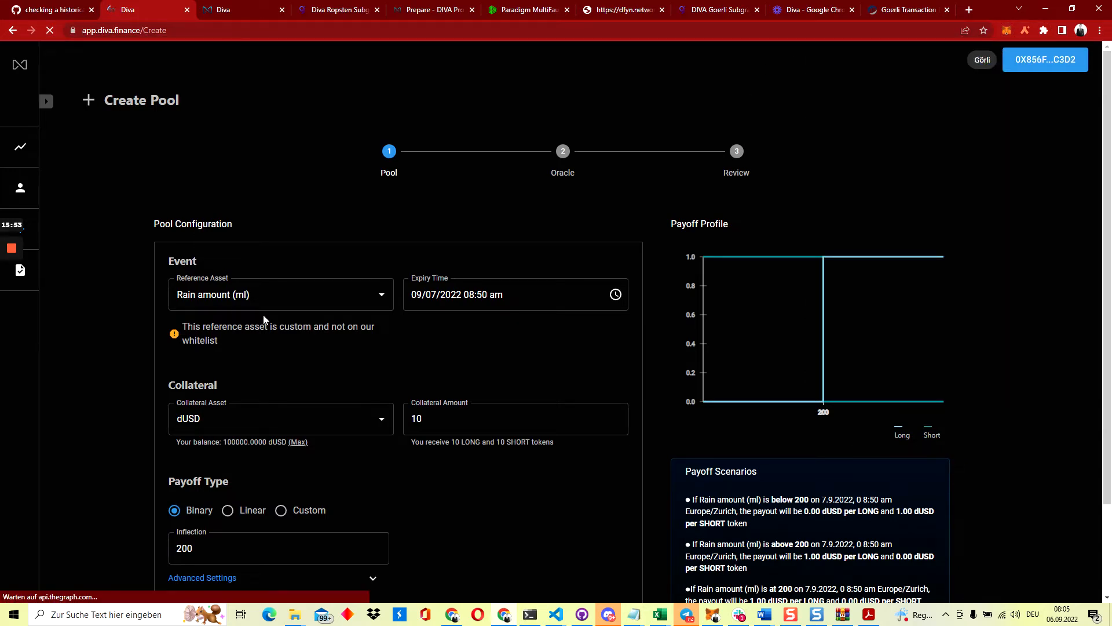
# Enter 'Rain amount (ml) v2' as the reference asset
pyautogui.click(261, 295)
pyautogui.write('a')
pyautogui.press('BackSpace')
pyautogui.write('Ra')
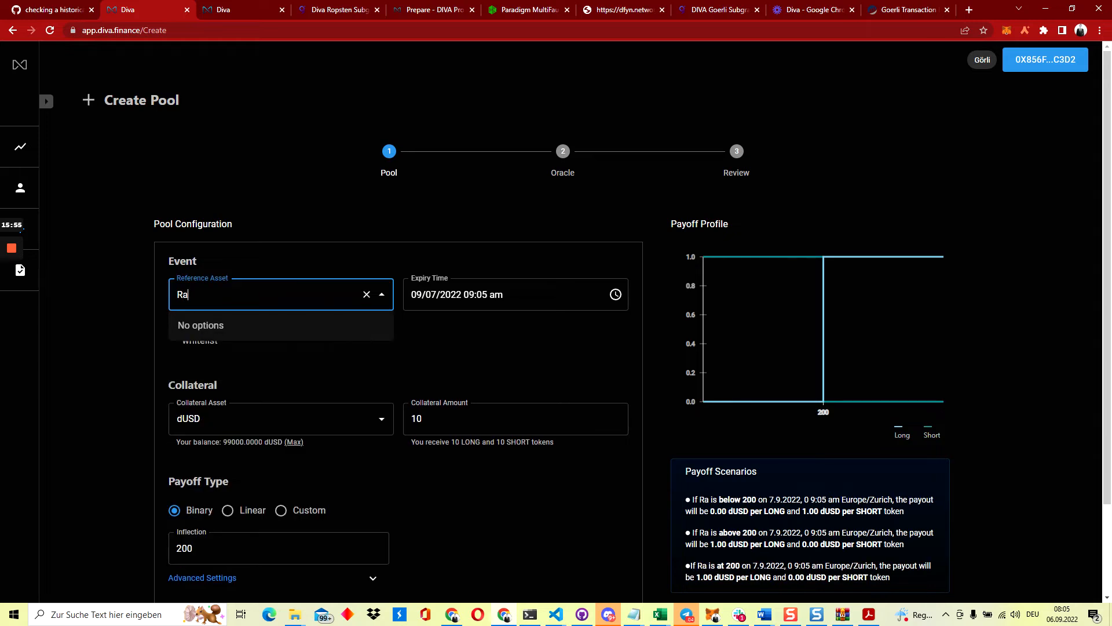
pyautogui.write('in amount (ml)')
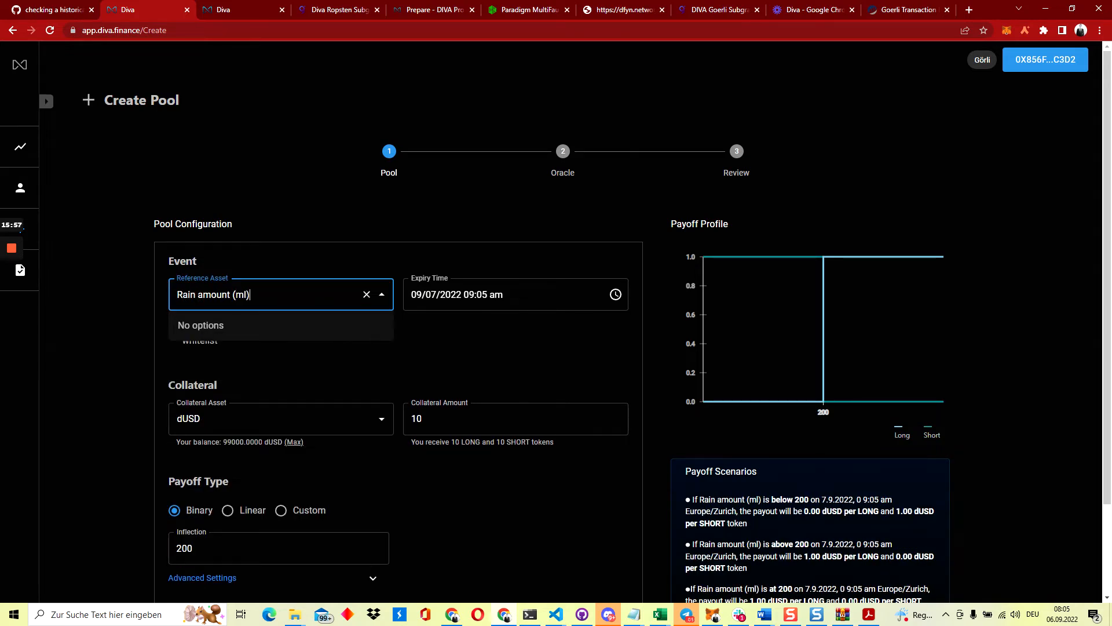
pyautogui.write(' v2')
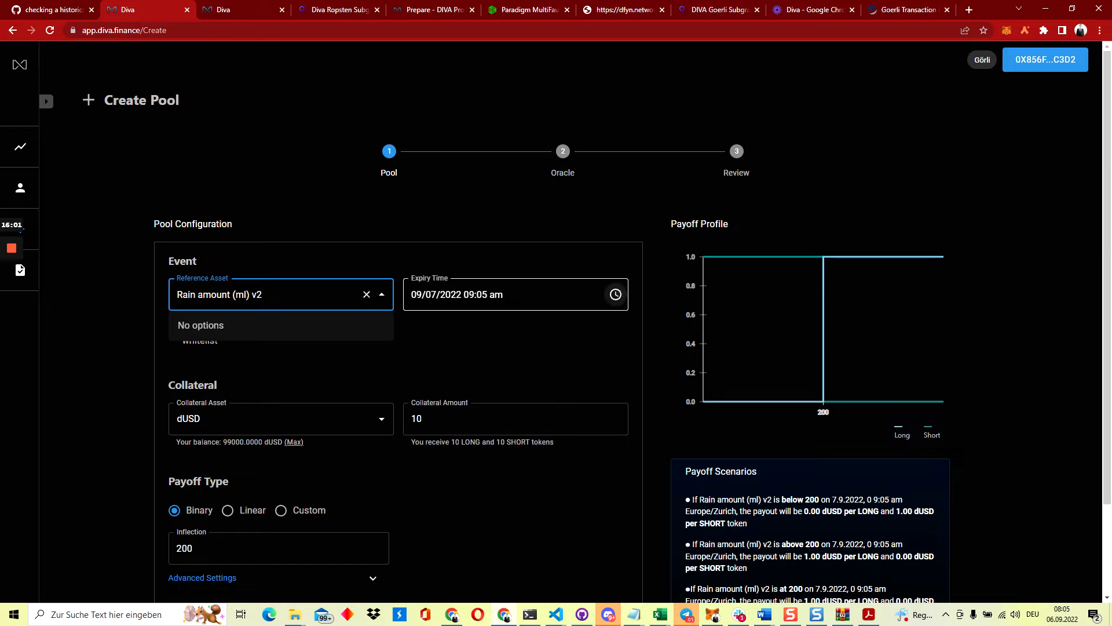
# Set expiry to 09/06/2022 08:11 am and collateral to 10000 dUSD
pyautogui.click(433, 294)
pyautogui.write('6')
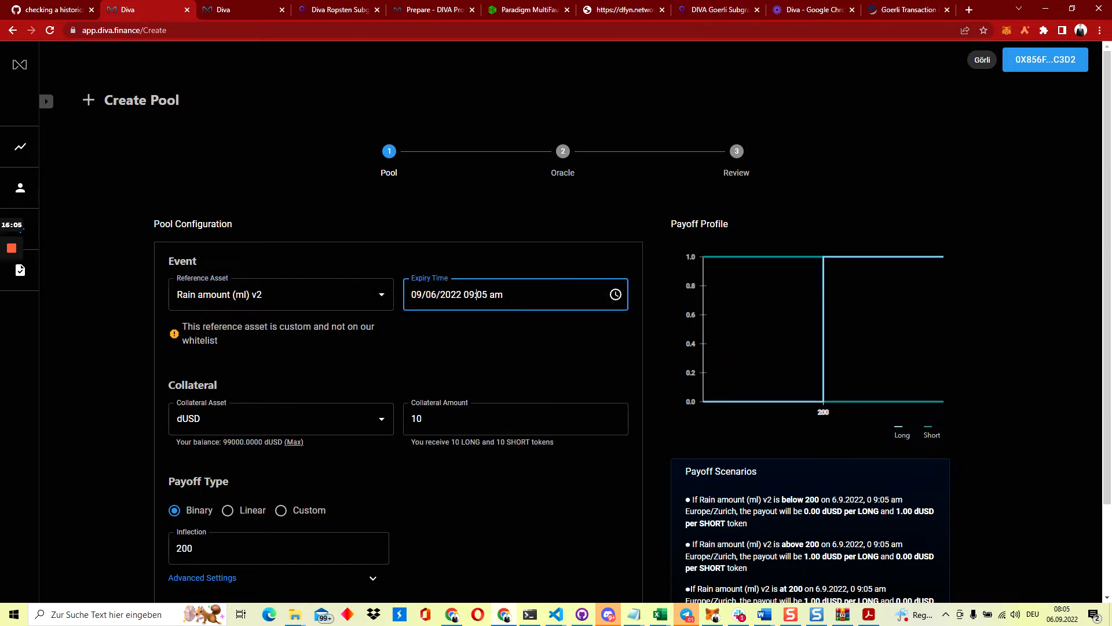
pyautogui.write('8')
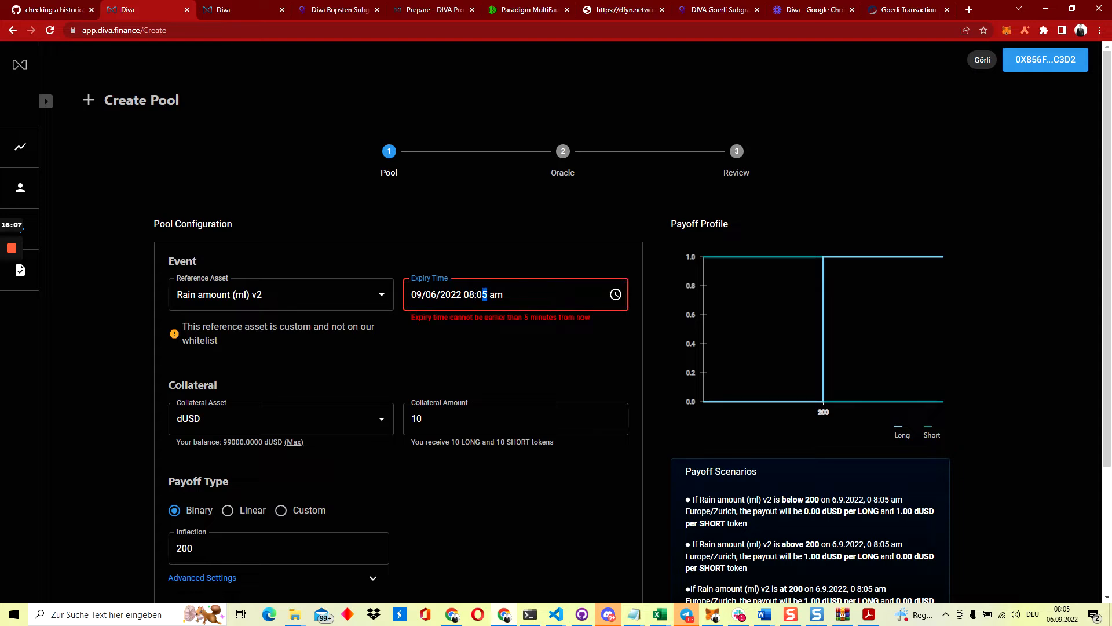
pyautogui.click(483, 295)
pyautogui.write('11')
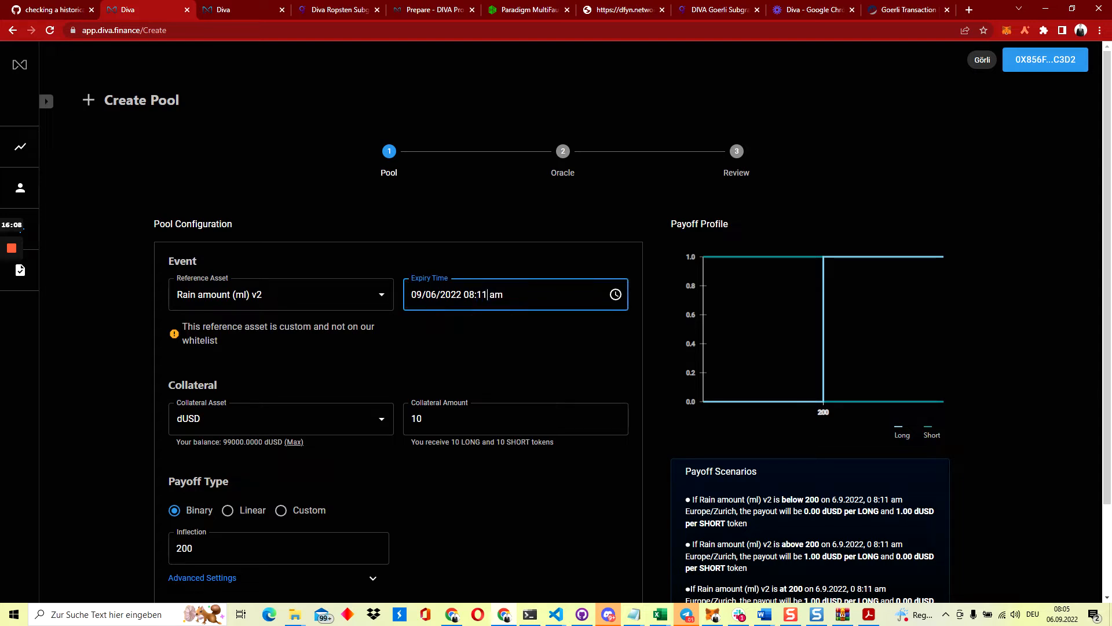
pyautogui.click(442, 418)
pyautogui.write('000')
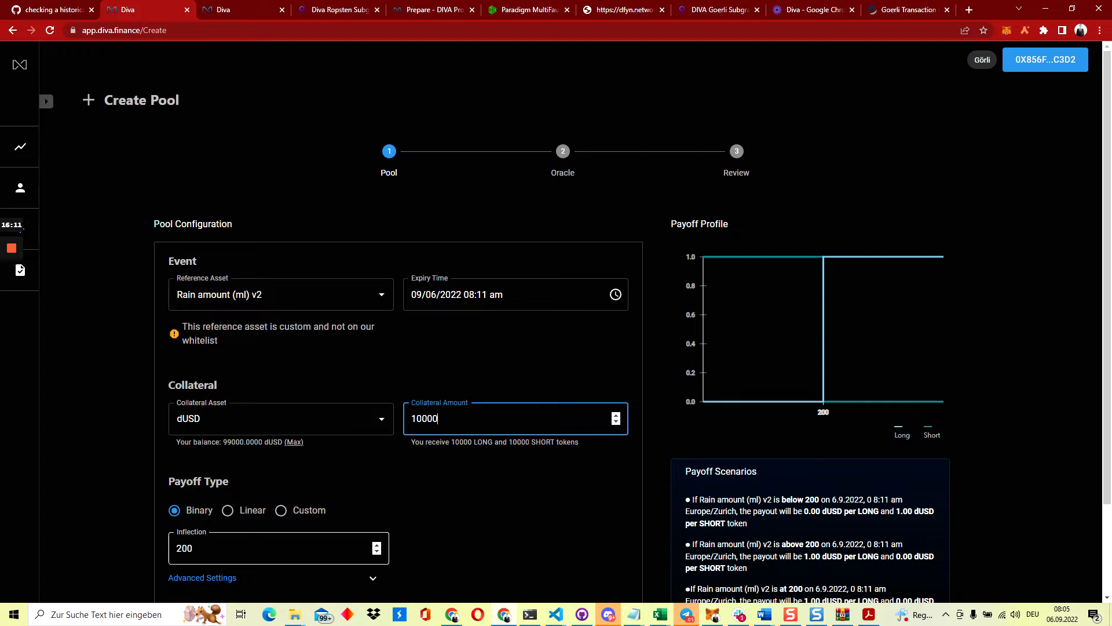
pyautogui.click(230, 534)
# Choose a Linear payoff with Floor 300 and Cap 500
pyautogui.click(226, 513)
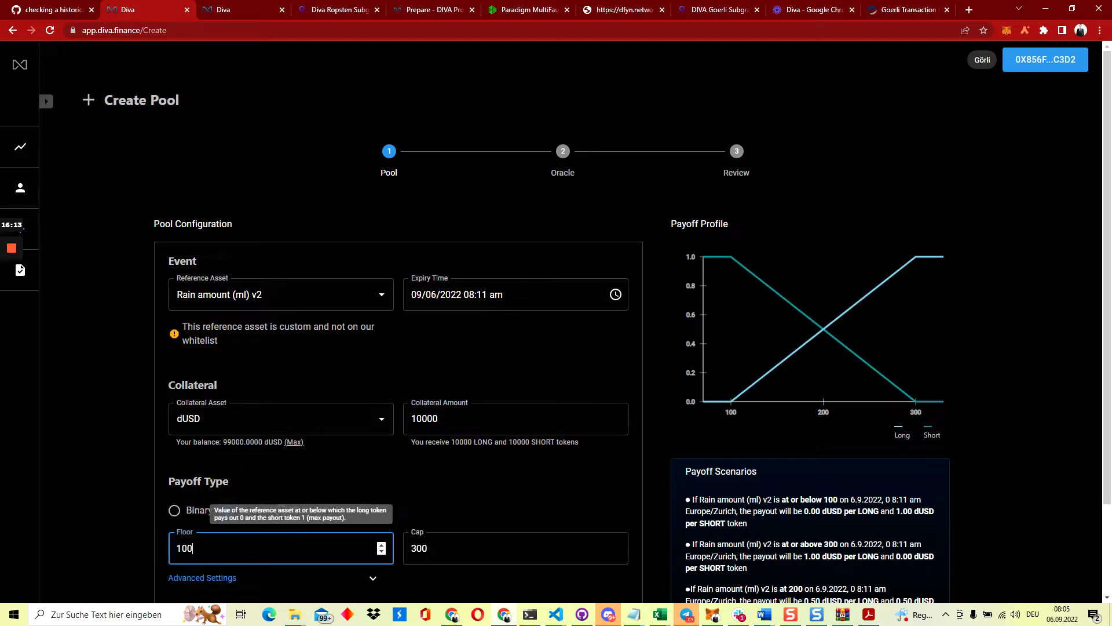
pyautogui.hotkey('ctrl', 'a')
pyautogui.write('300')
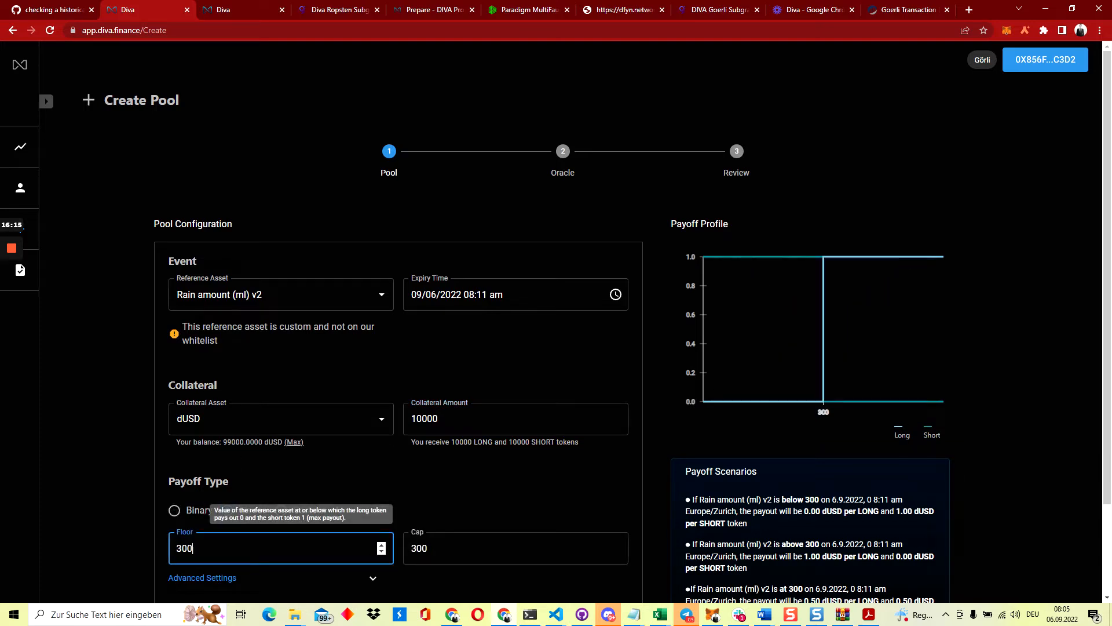
pyautogui.press('Tab')
pyautogui.write('500')
pyautogui.click(415, 487)
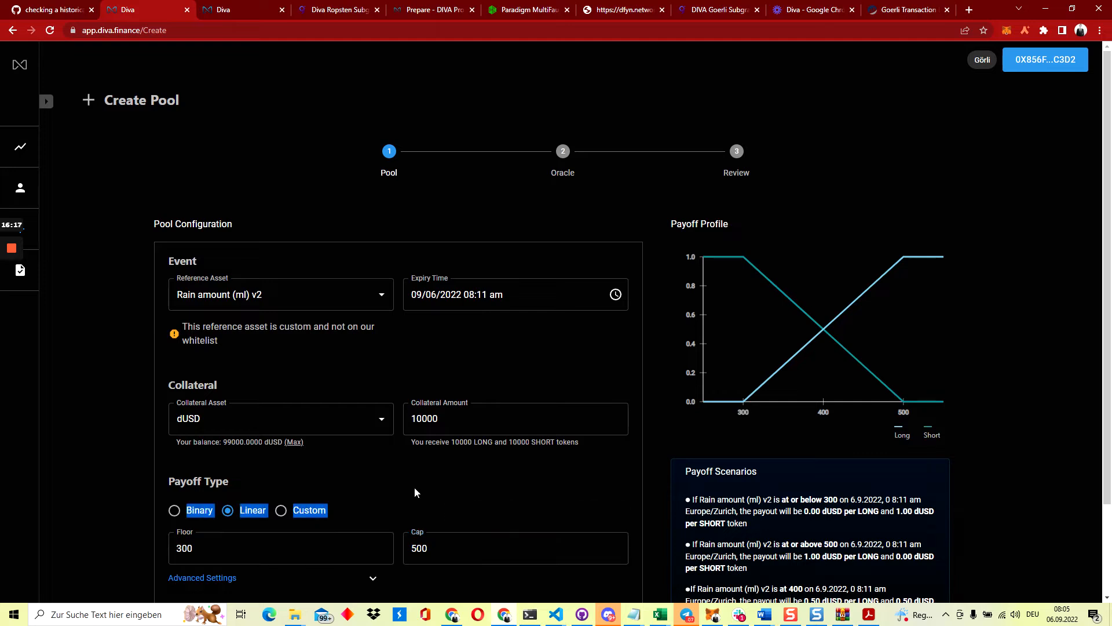
pyautogui.scroll(-2, 414, 486)
# Set the data provider to the copied wallet address and continue to Review
pyautogui.click(895, 544)
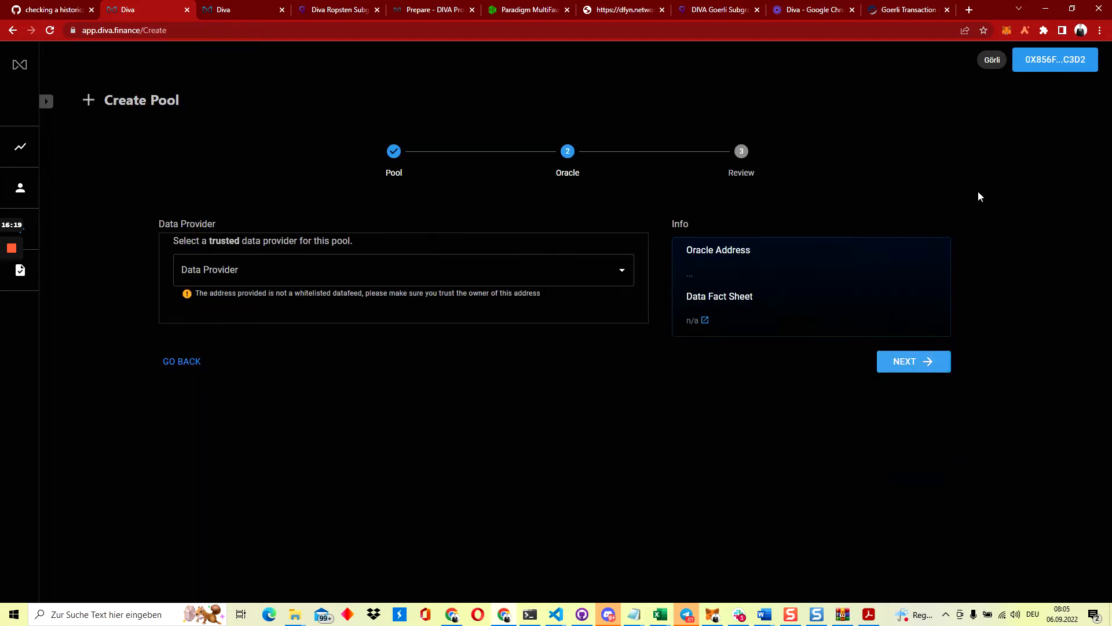
pyautogui.click(1006, 33)
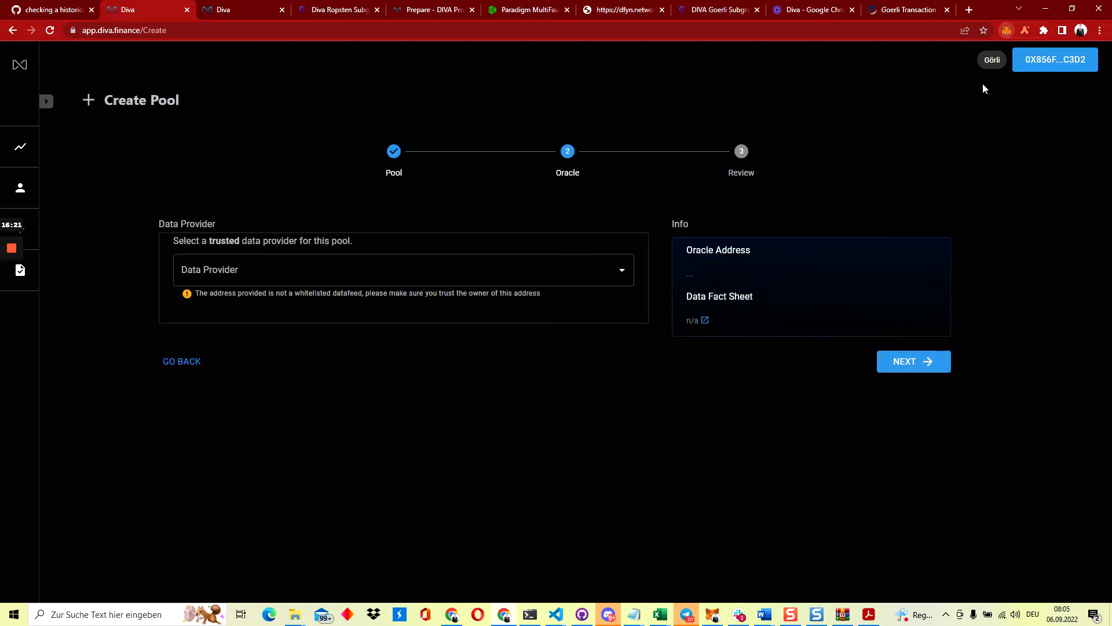
pyautogui.click(914, 109)
pyautogui.click(495, 270)
pyautogui.hotkey('ctrl', 'v')
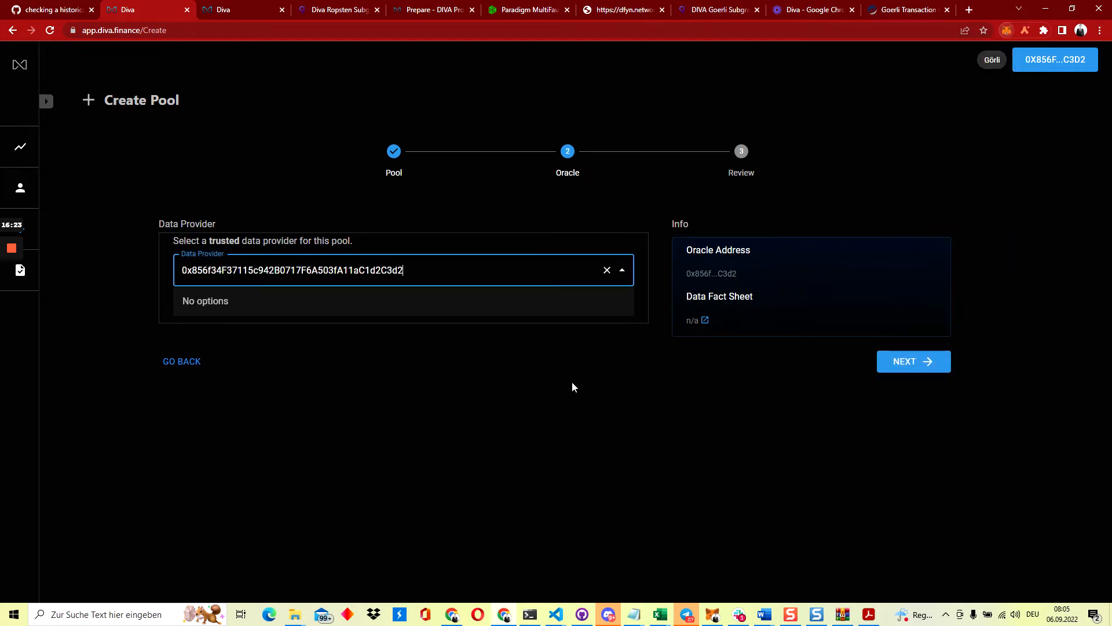
pyautogui.click(572, 386)
pyautogui.click(903, 365)
# Approve spending of the 10000 dUSD collateral and confirm it in MetaMask
pyautogui.scroll(-4, 777, 475)
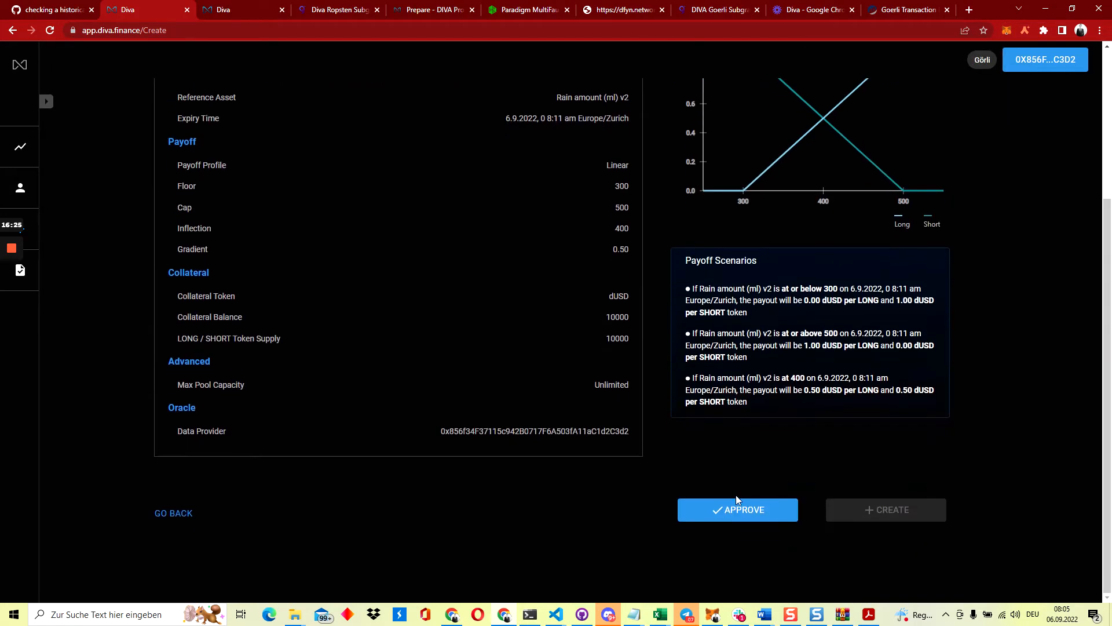
pyautogui.click(729, 502)
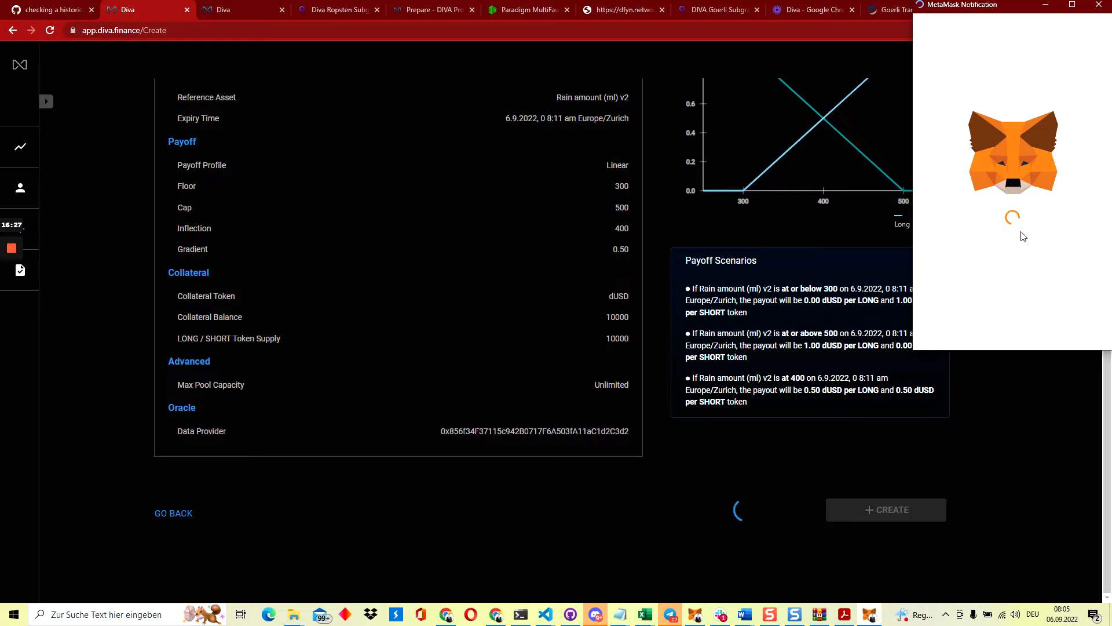
pyautogui.scroll(-5, 1036, 260)
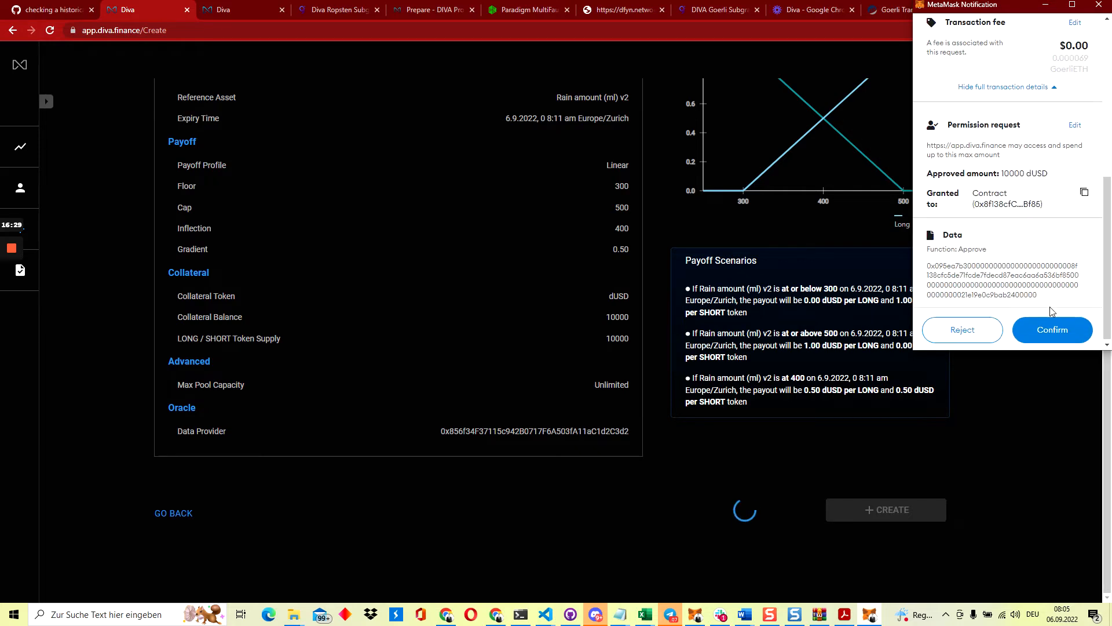
pyautogui.click(1054, 331)
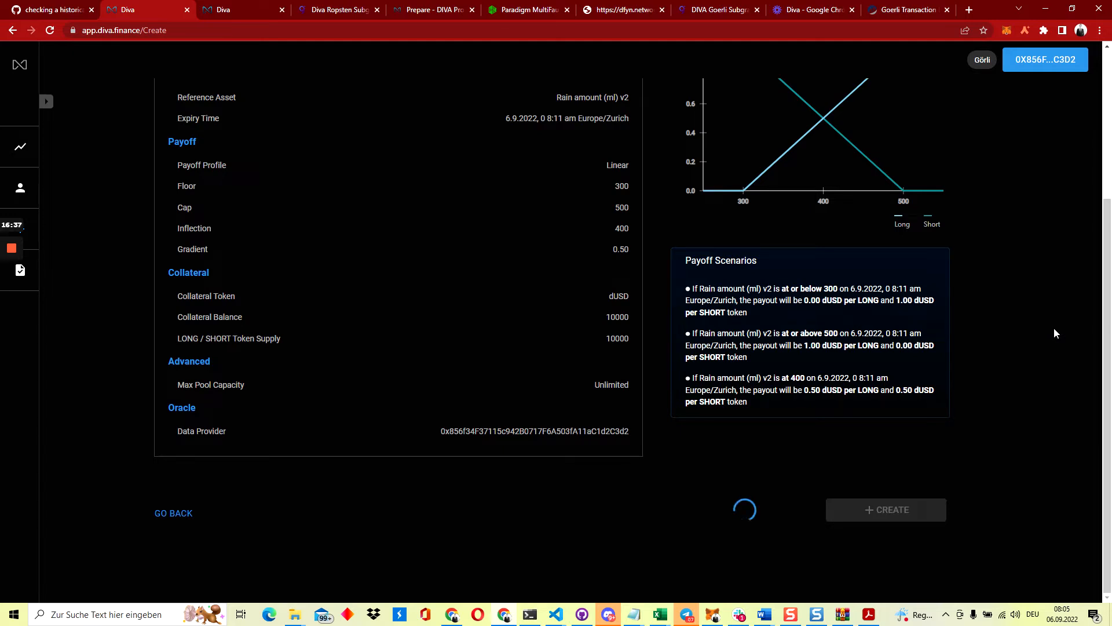
pyautogui.scroll(-4, 1055, 328)
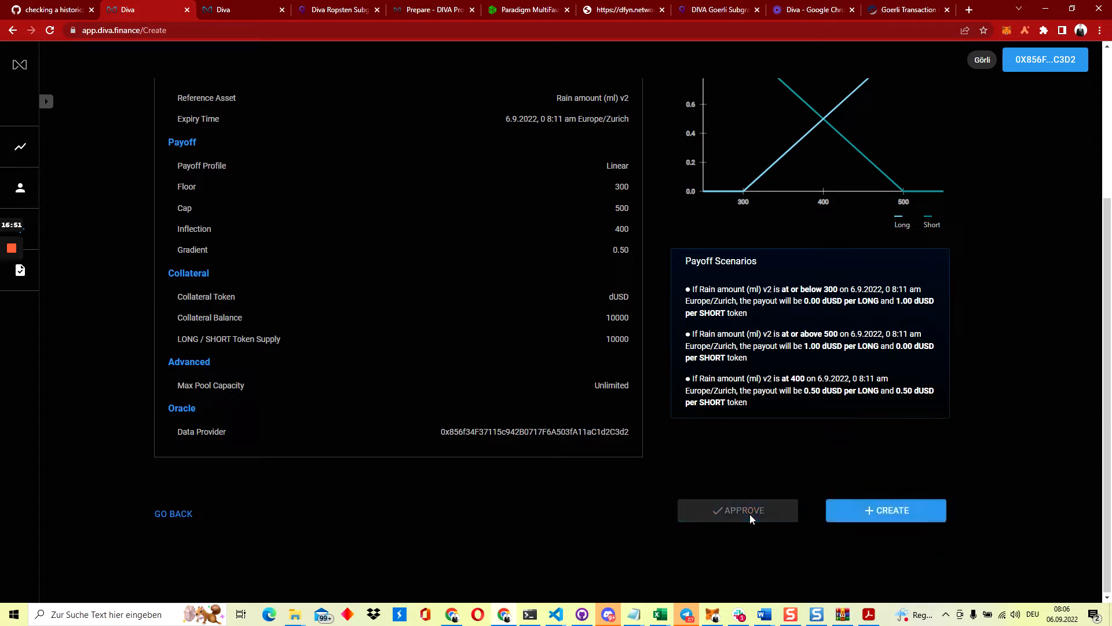
# Create the Rain amount (ml) v2 pool, confirm the transaction, and check wallet activity
pyautogui.click(889, 513)
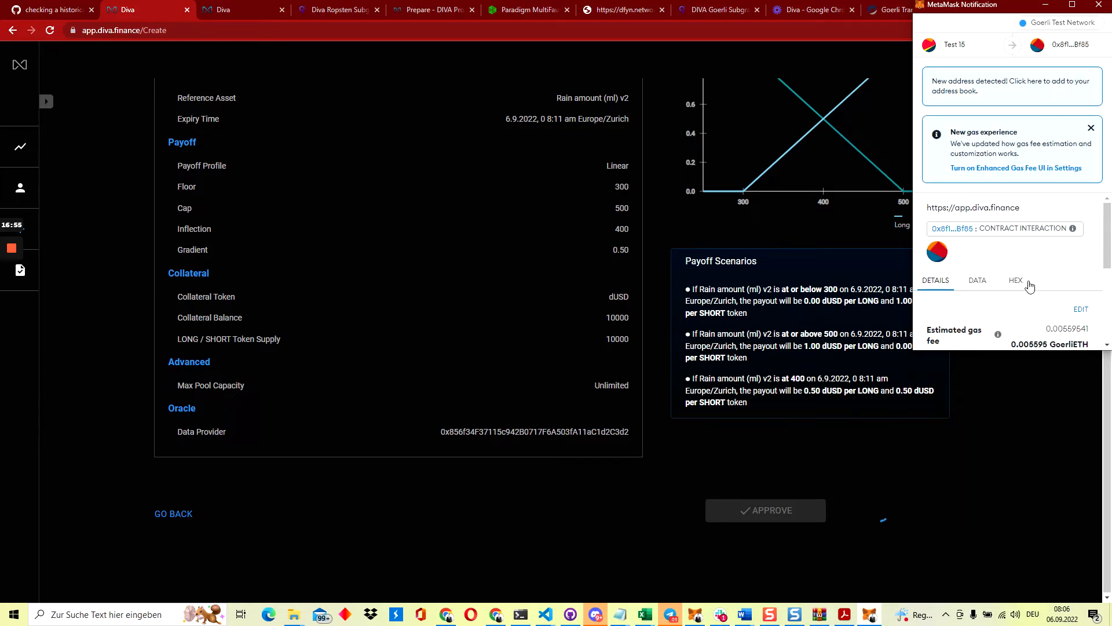
pyautogui.scroll(-2, 1028, 286)
pyautogui.click(1052, 328)
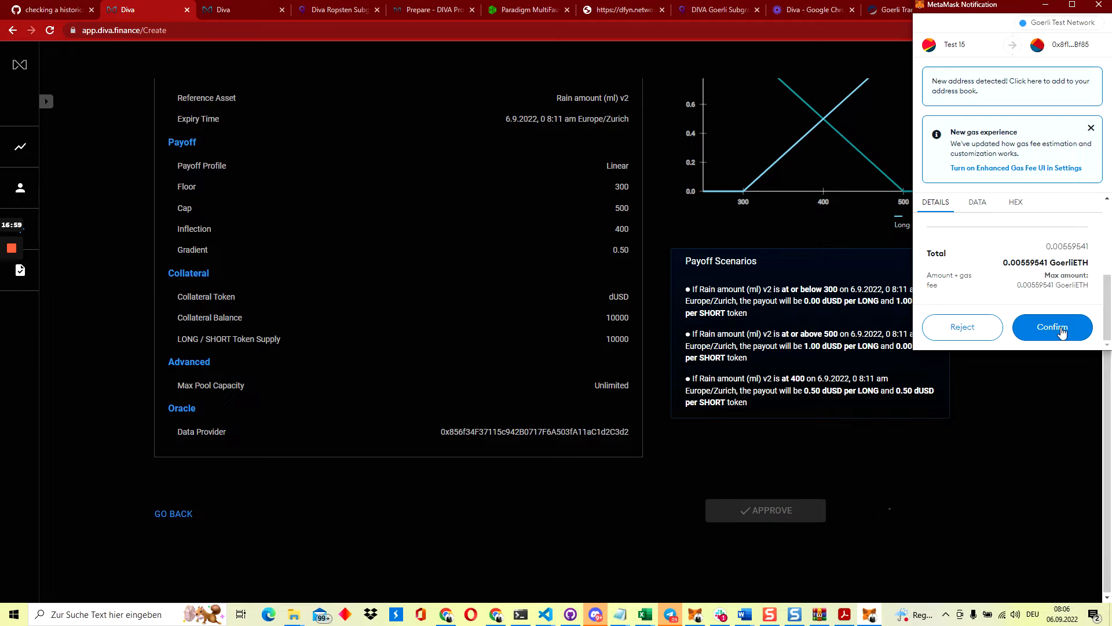
pyautogui.click(1063, 330)
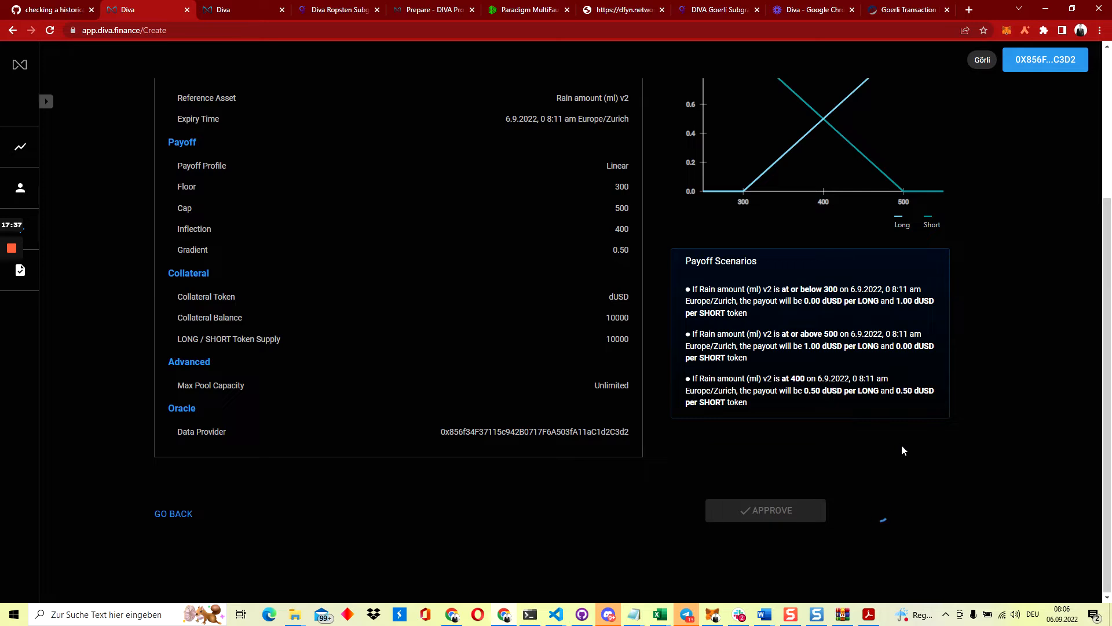
pyautogui.click(1007, 30)
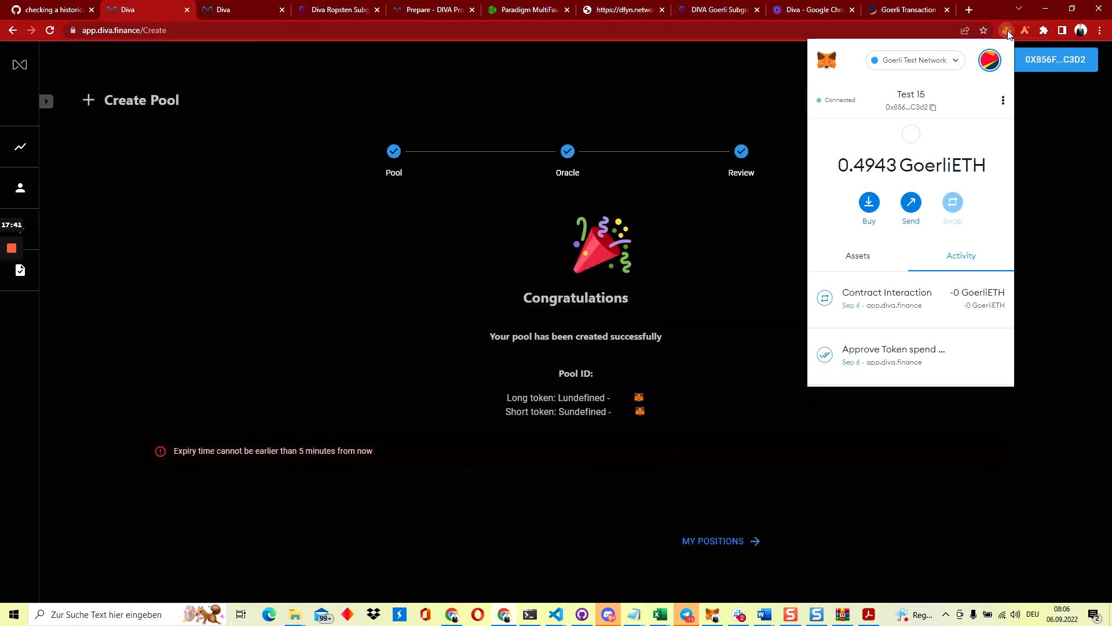
# Dismiss the wallet popup and view My Positions with the new L11154 and S11154 tokens
pyautogui.click(765, 251)
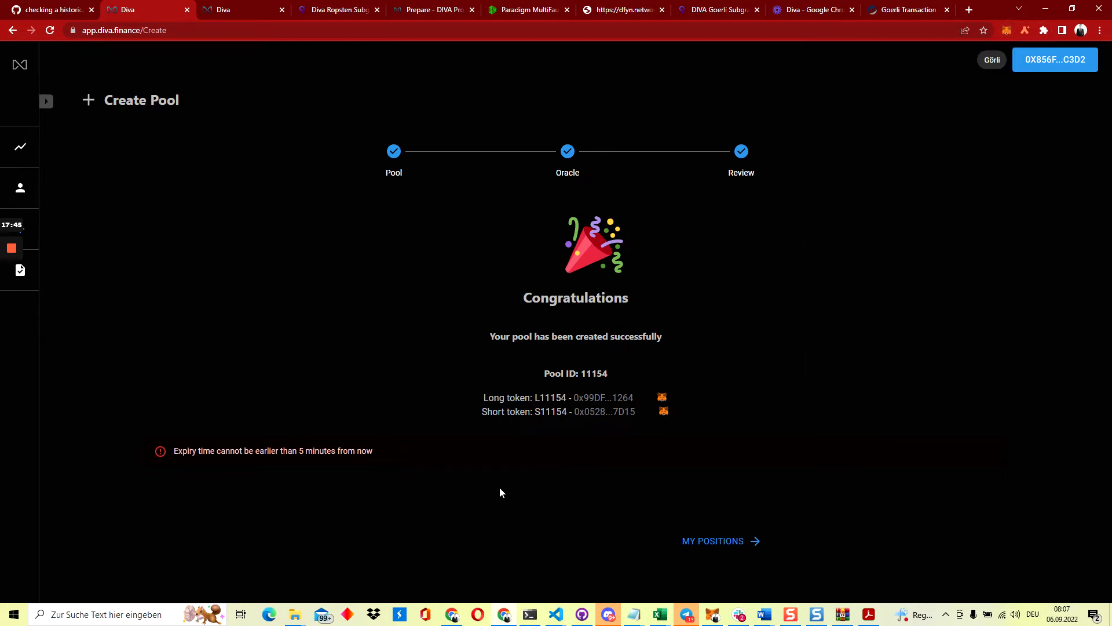
pyautogui.click(706, 542)
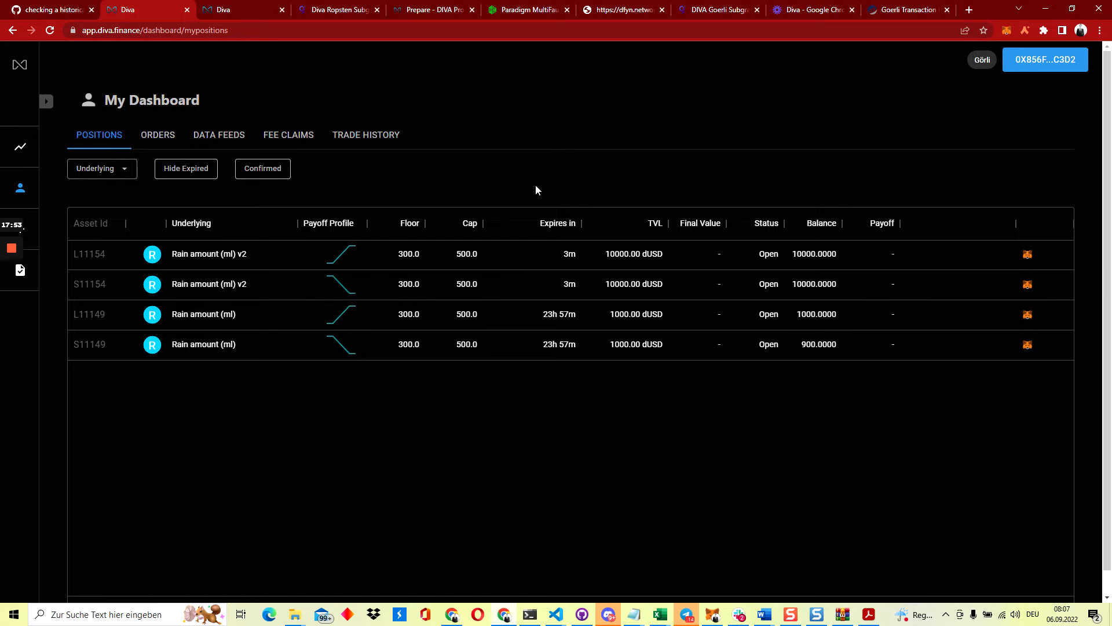
# Check the connected account in MetaMask's account list, then close it
pyautogui.click(1008, 34)
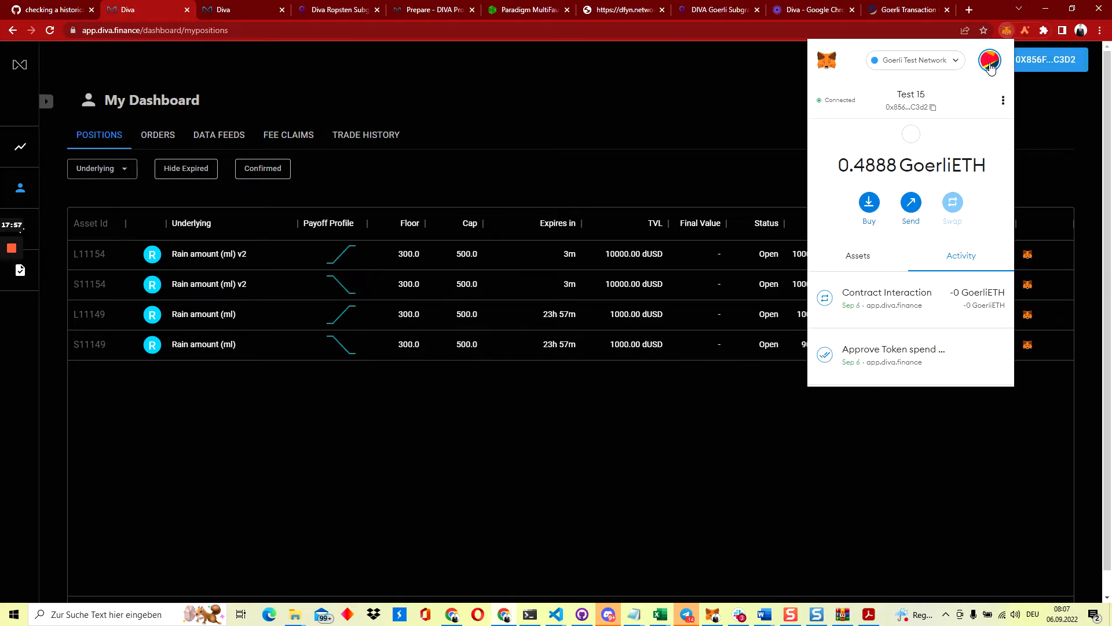
pyautogui.click(990, 61)
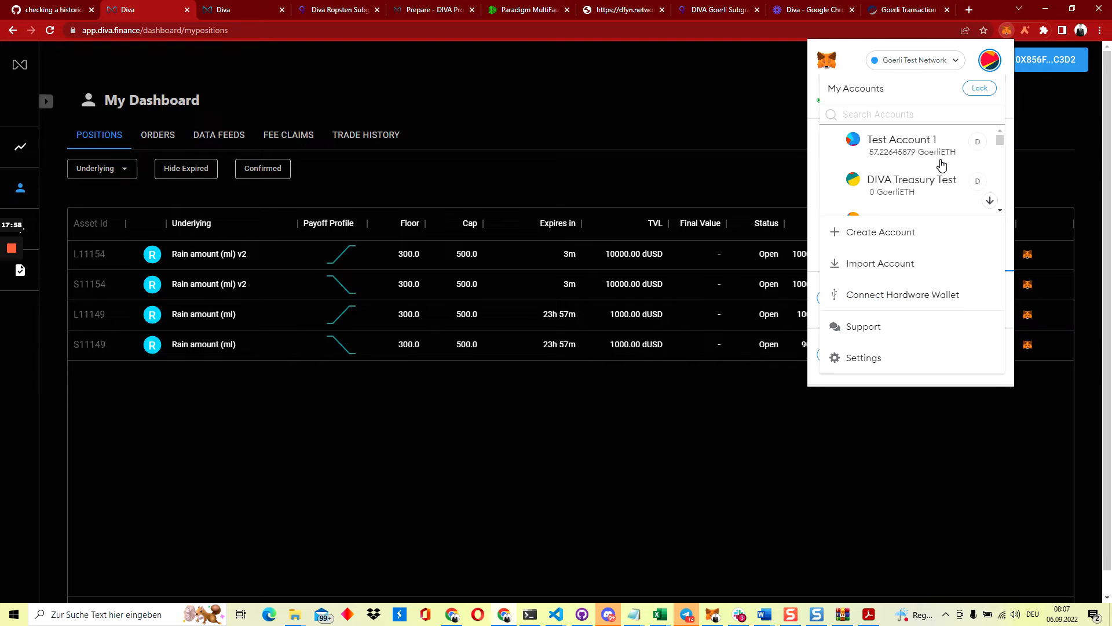
pyautogui.click(784, 169)
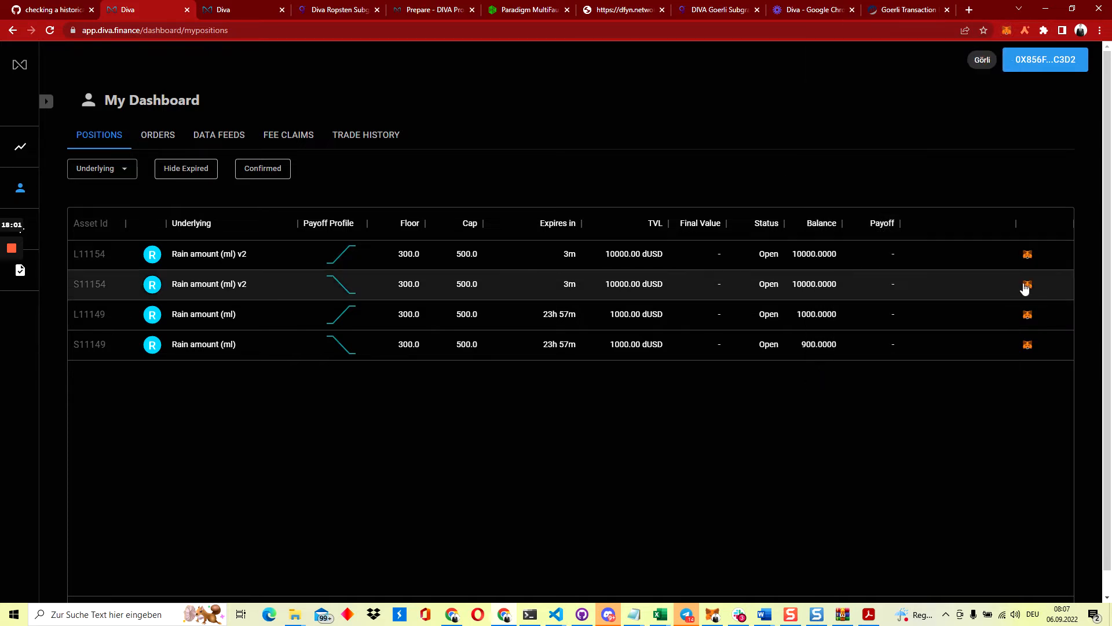
# Add the S11154 short and L11149 long position tokens to MetaMask
pyautogui.click(1026, 285)
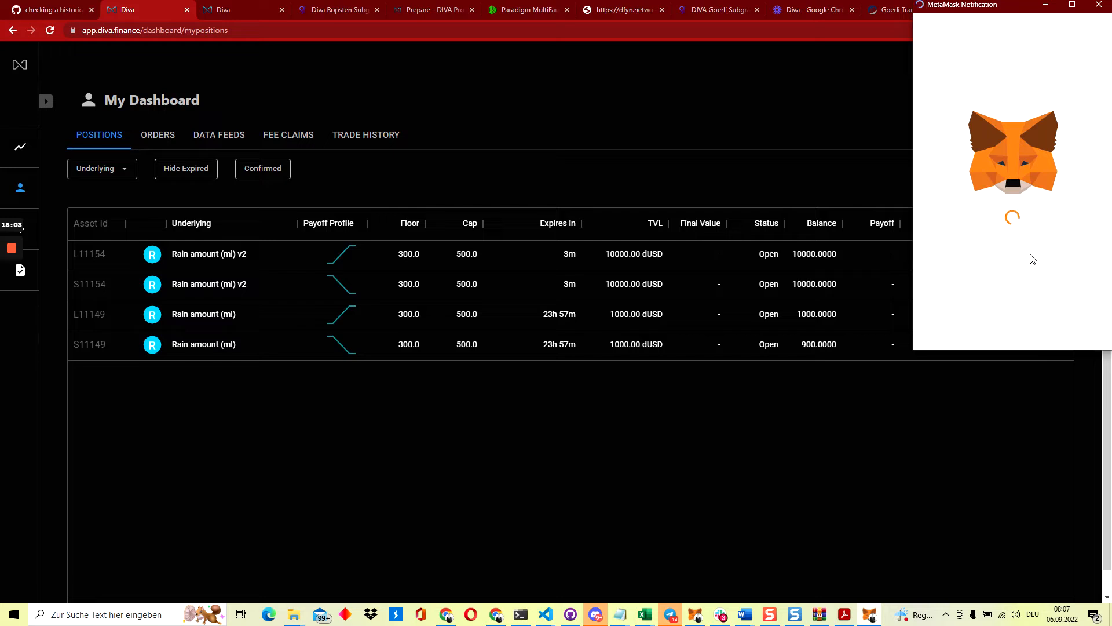
pyautogui.click(1052, 318)
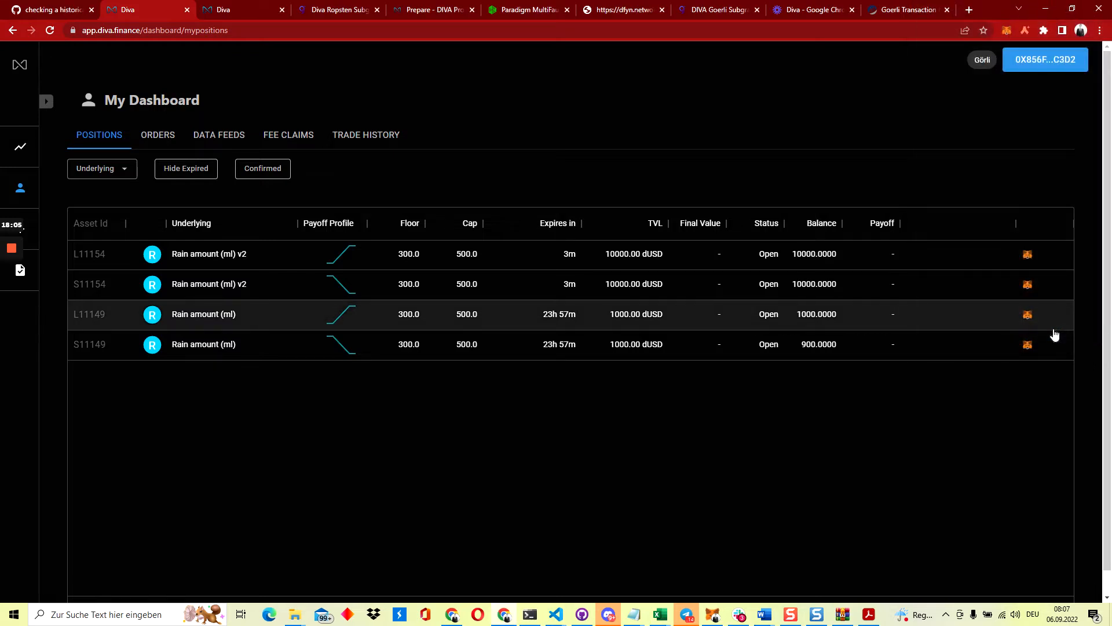
pyautogui.click(1026, 285)
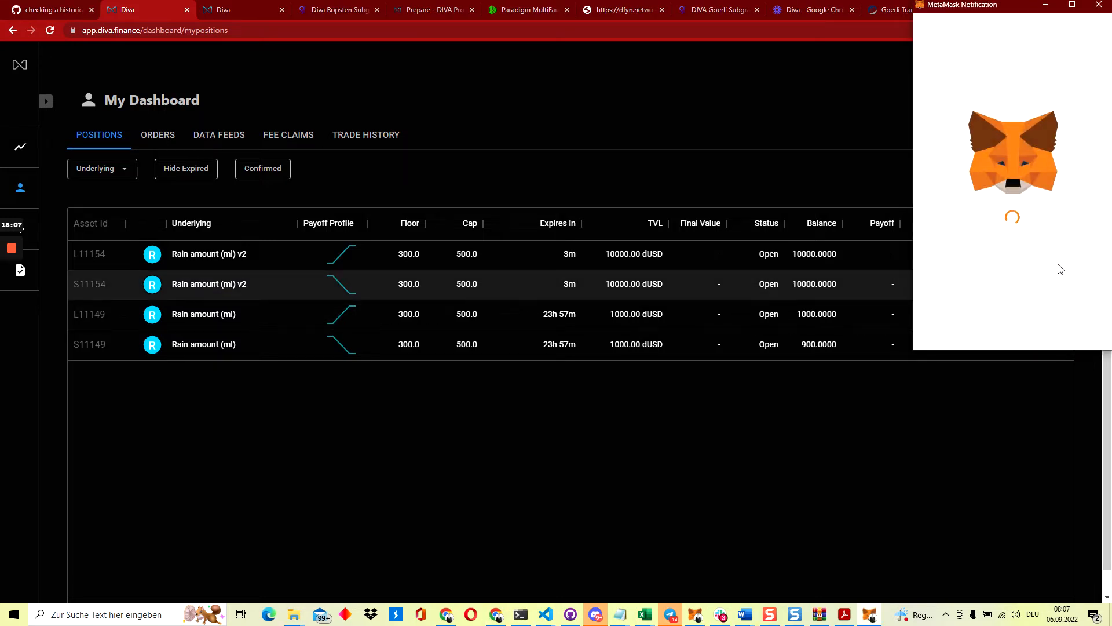
pyautogui.click(1060, 328)
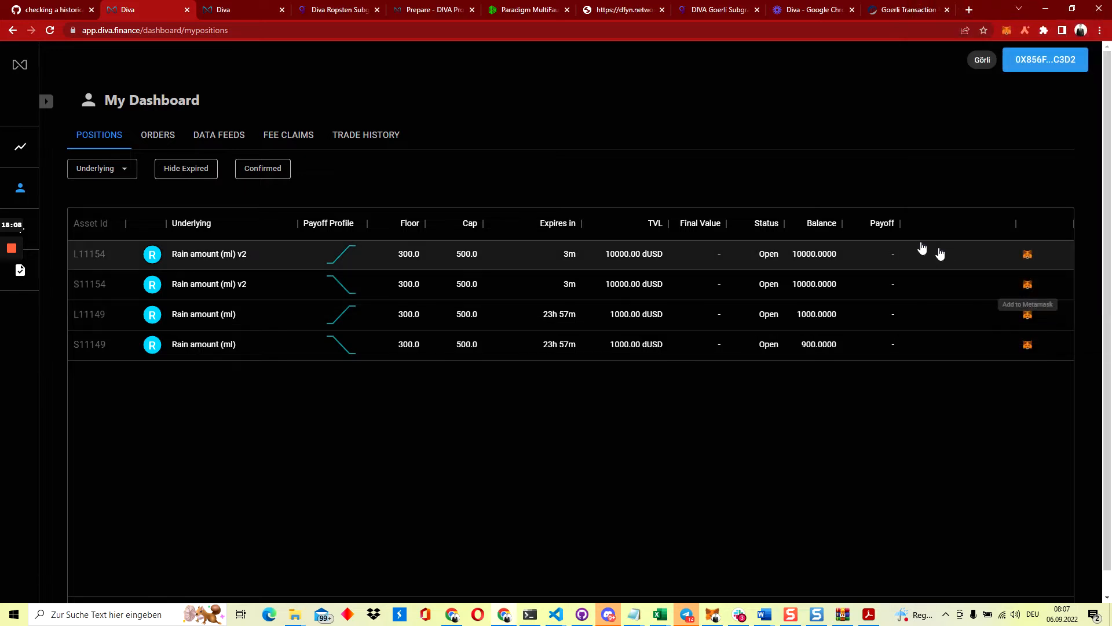
# Switch MetaMask to the Test 16 account and view its dashboard positions
pyautogui.click(1007, 33)
pyautogui.click(991, 60)
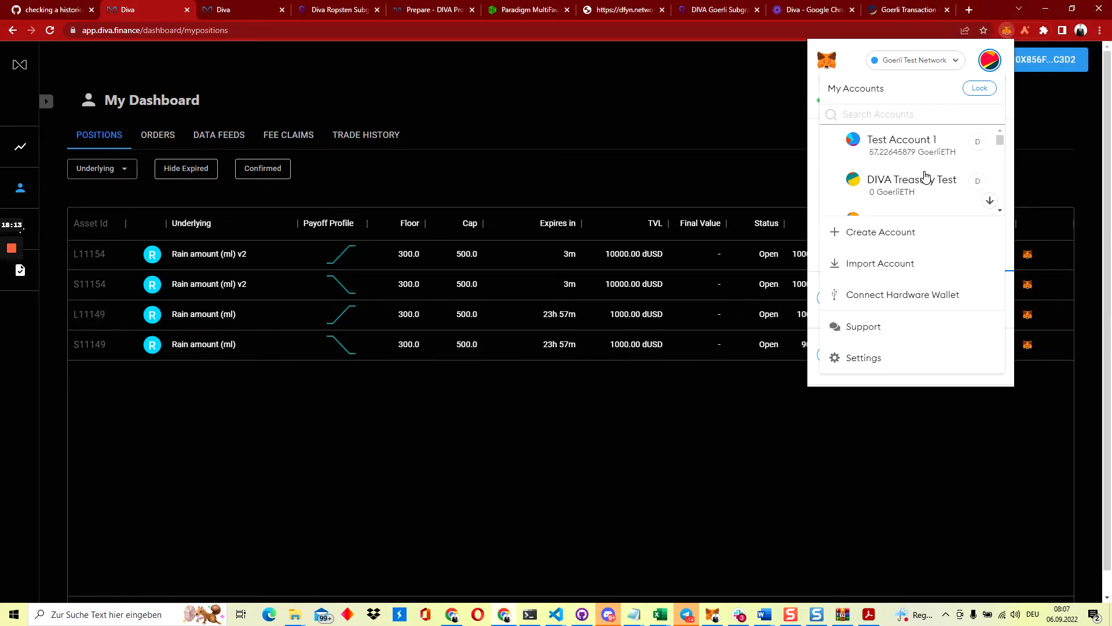
pyautogui.scroll(-10, 925, 179)
pyautogui.scroll(-1, 925, 177)
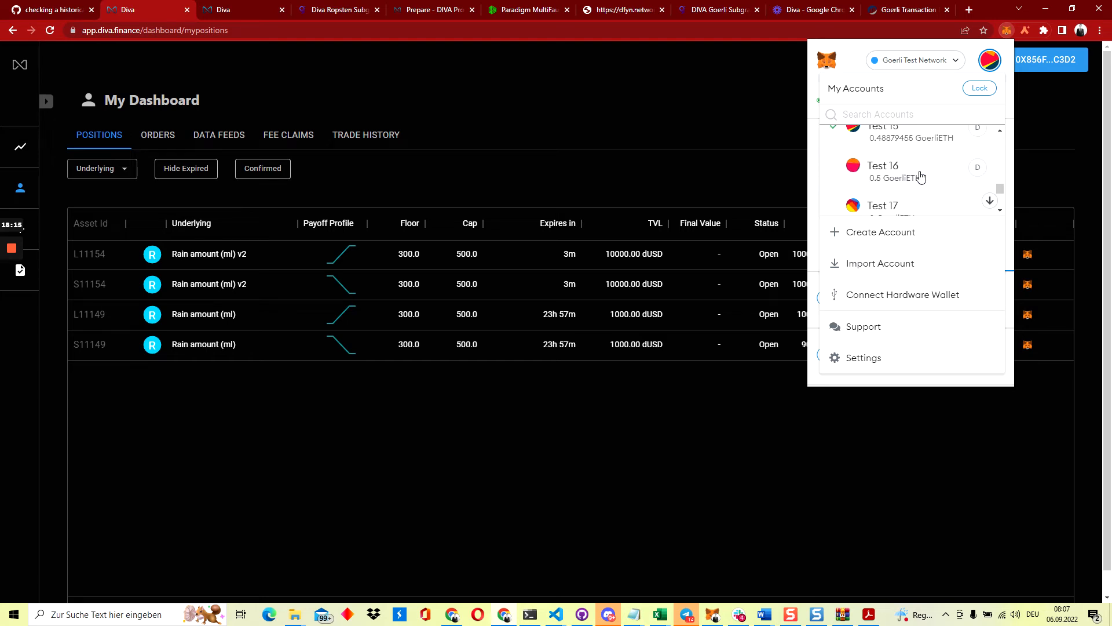
pyautogui.click(920, 173)
pyautogui.click(793, 168)
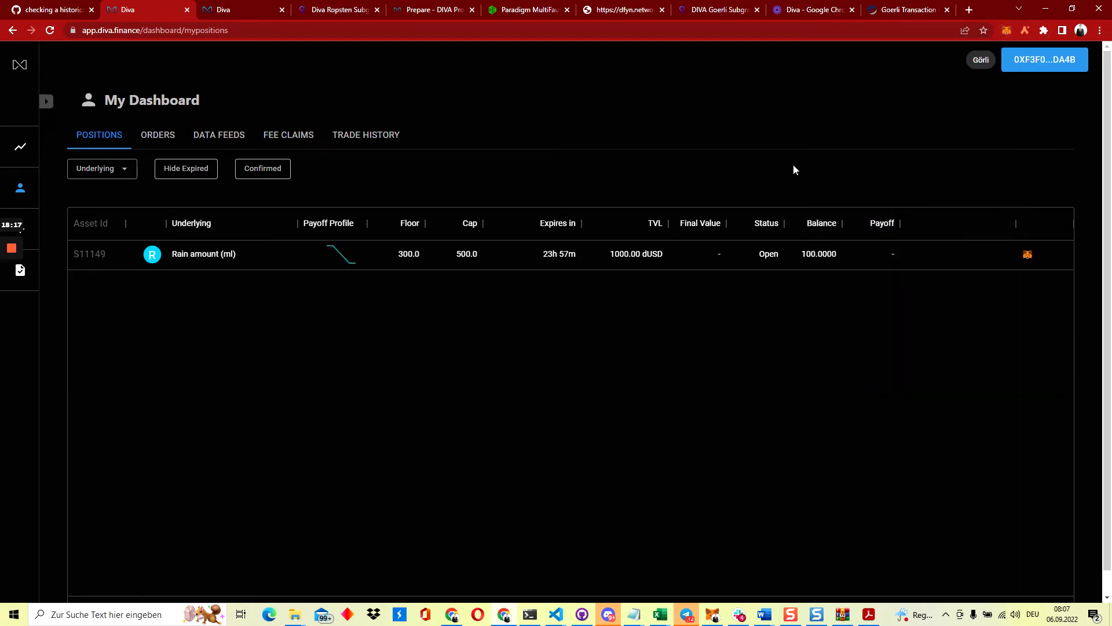
# Switch back to Test 15 and show the wallet's asset holdings
pyautogui.click(1006, 32)
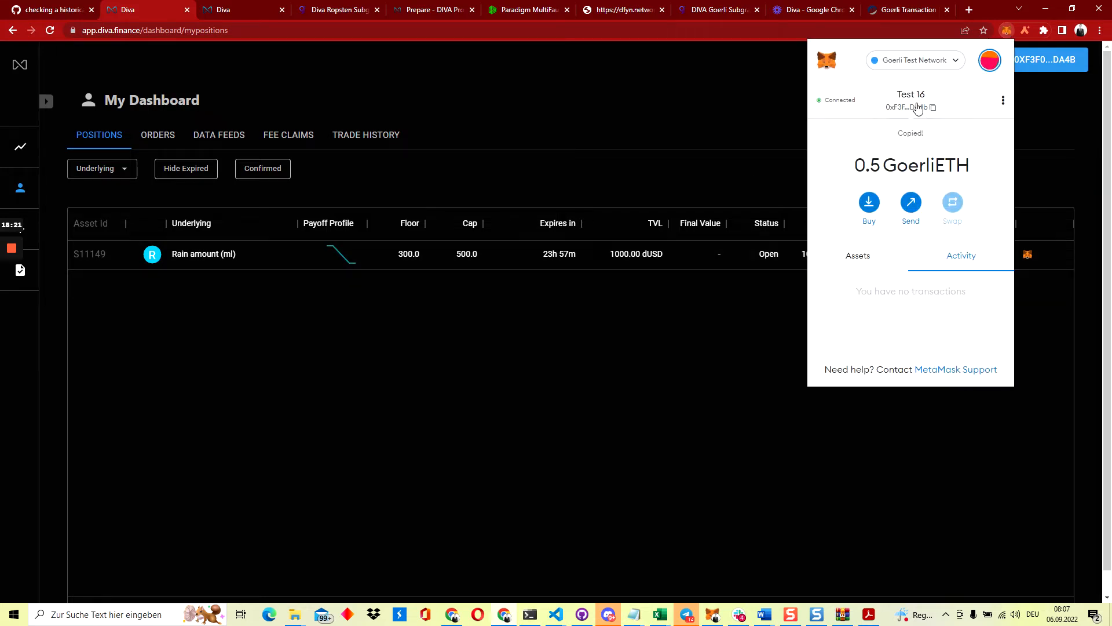
pyautogui.click(990, 60)
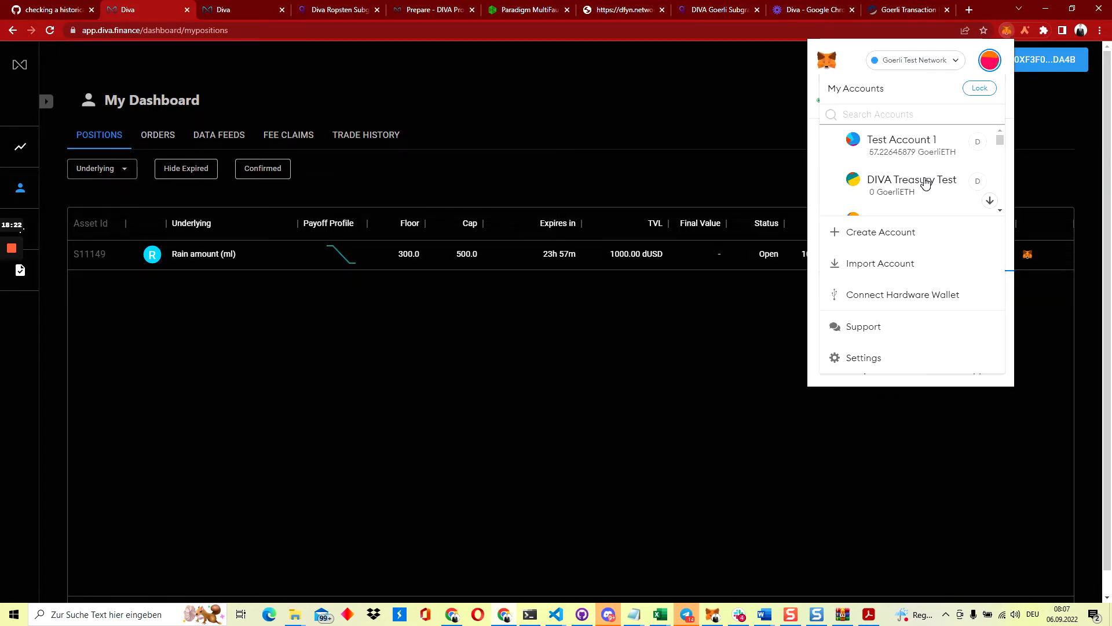
pyautogui.scroll(-5, 925, 182)
pyautogui.scroll(-2, 926, 184)
pyautogui.click(912, 155)
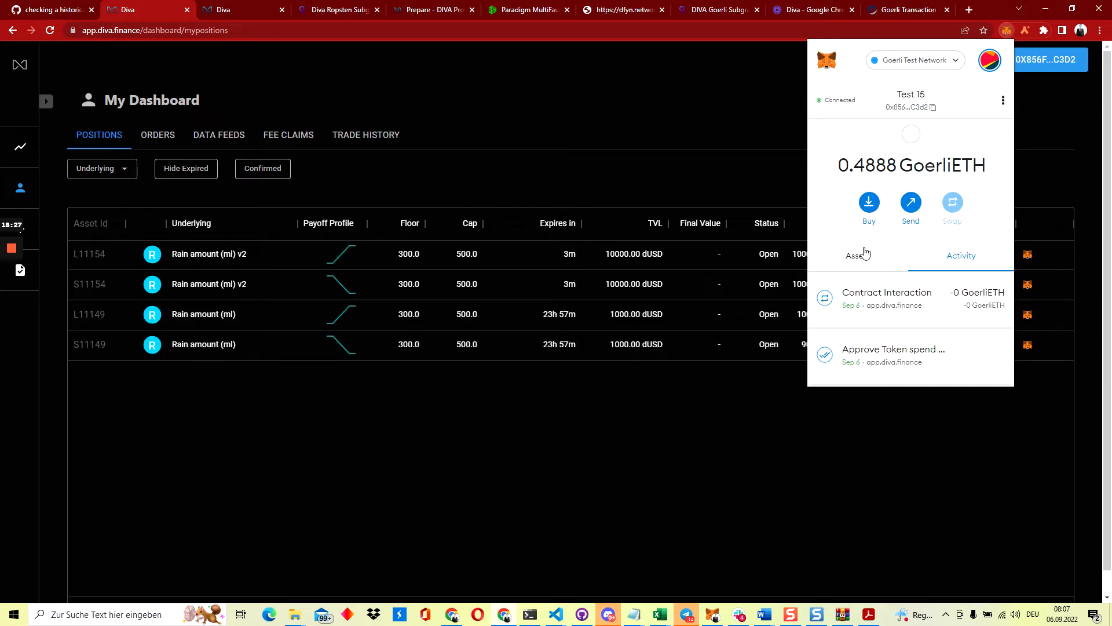
pyautogui.click(857, 255)
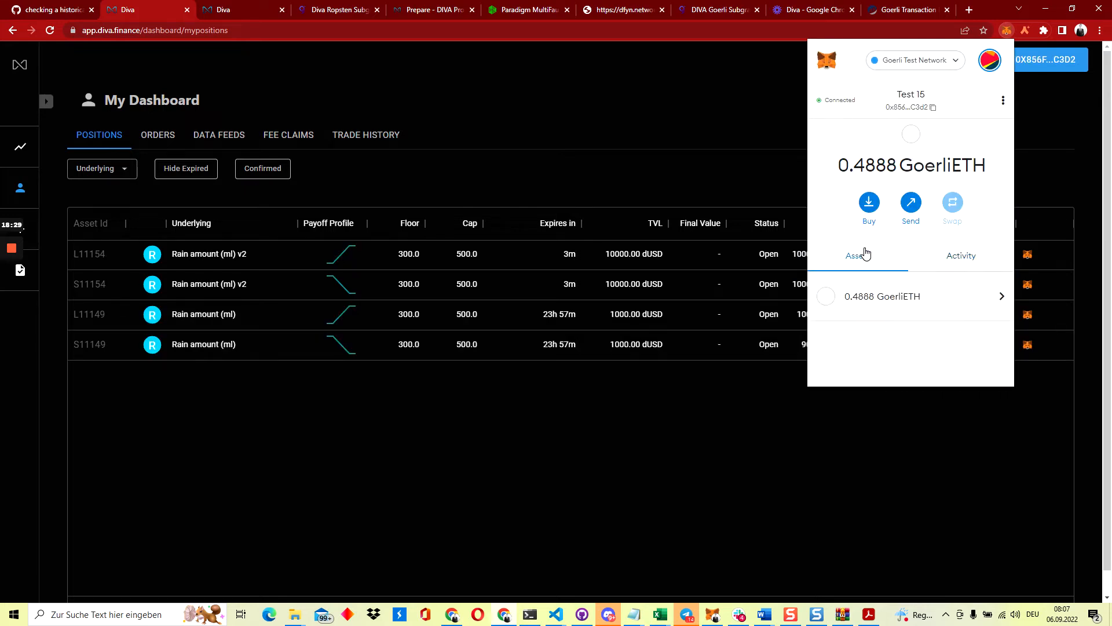
# Send 10000 S11154 short tokens from MetaMask to the pasted Test 16 address
pyautogui.scroll(-3, 867, 323)
pyautogui.scroll(-1, 867, 323)
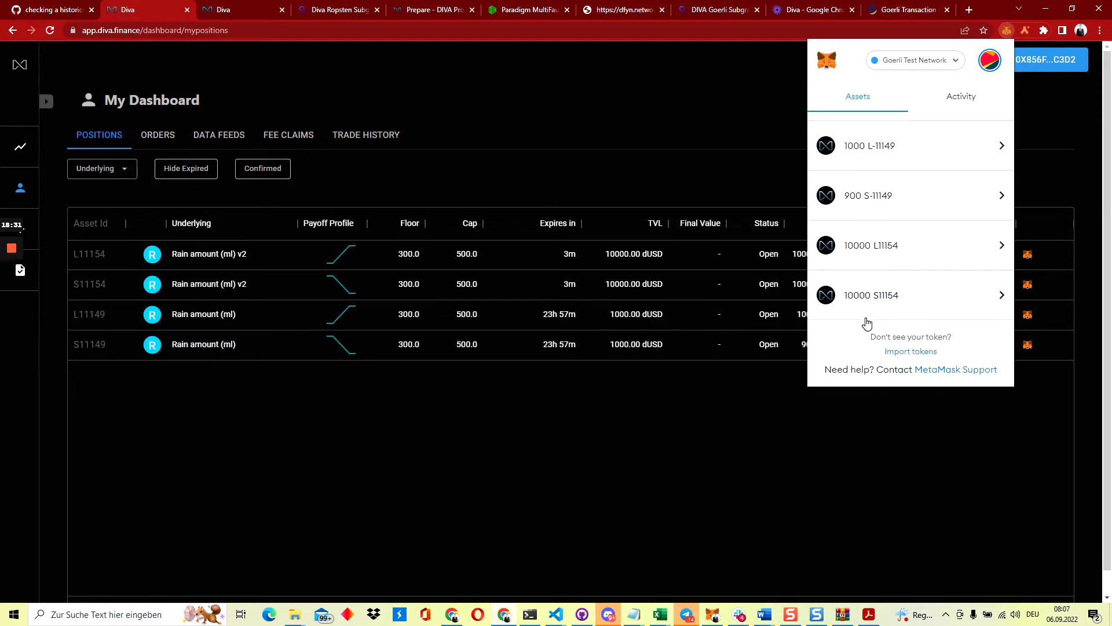
pyautogui.click(876, 307)
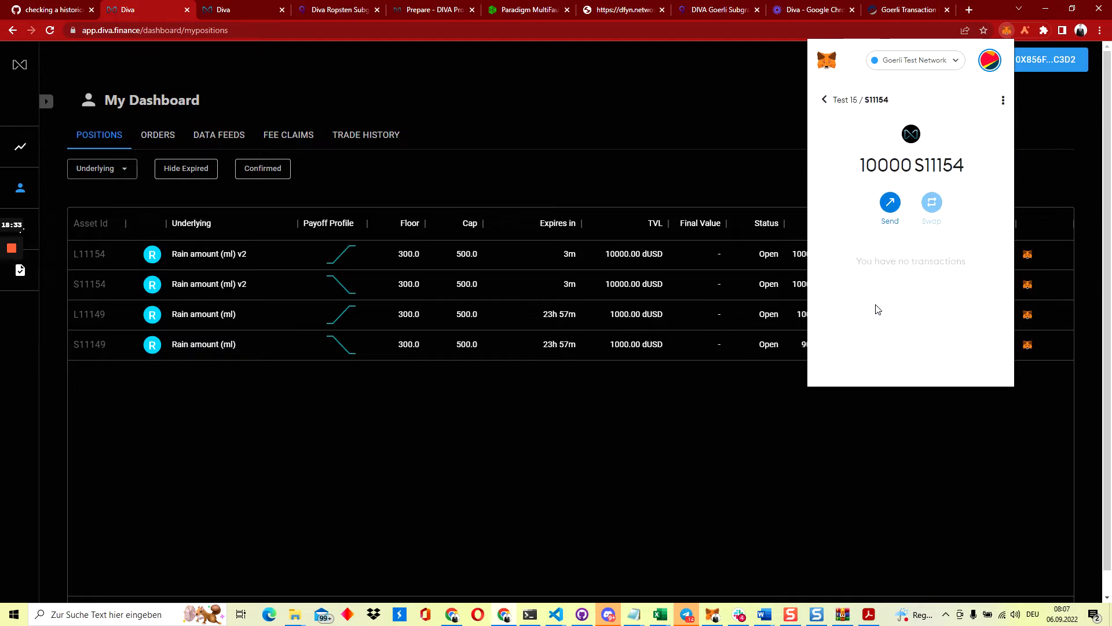
pyautogui.click(889, 203)
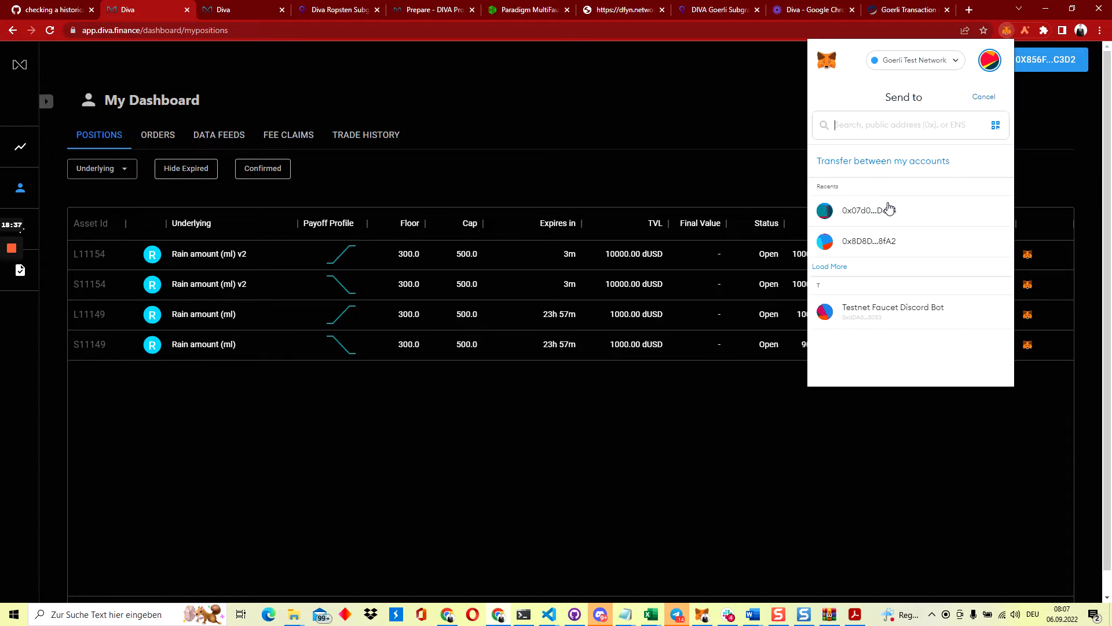
pyautogui.hotkey('ctrl', 'v')
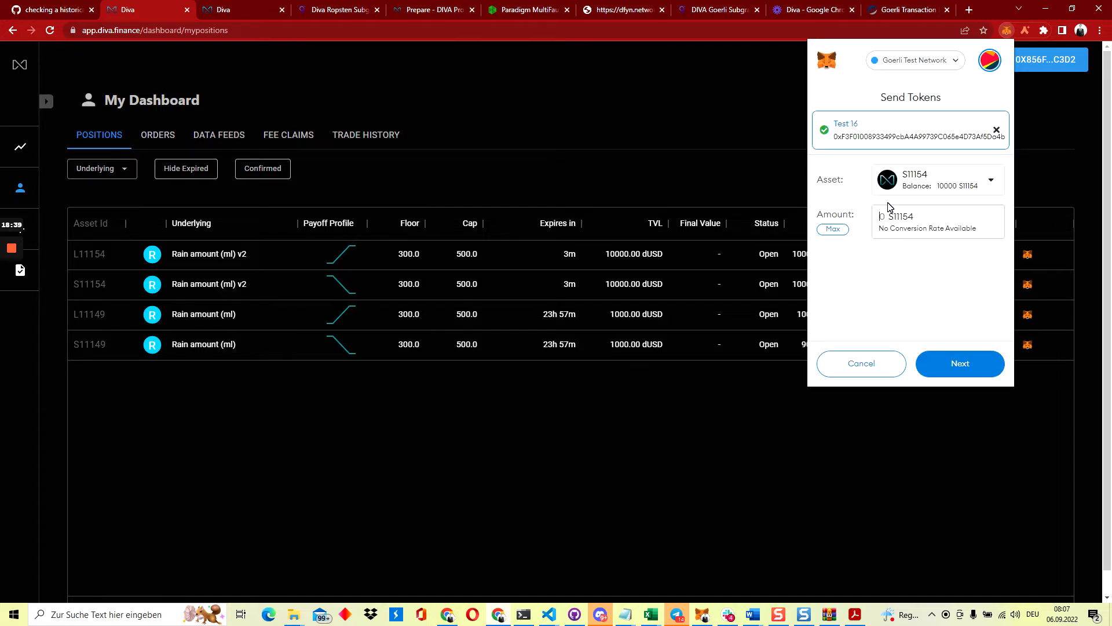
pyautogui.write('10000')
pyautogui.click(951, 365)
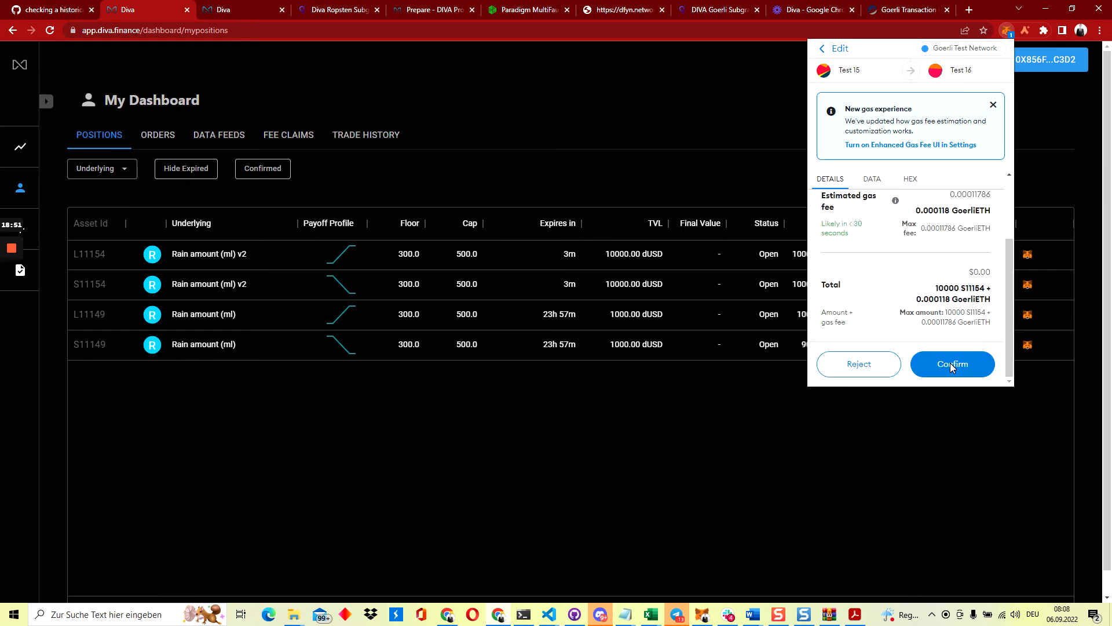
pyautogui.click(969, 364)
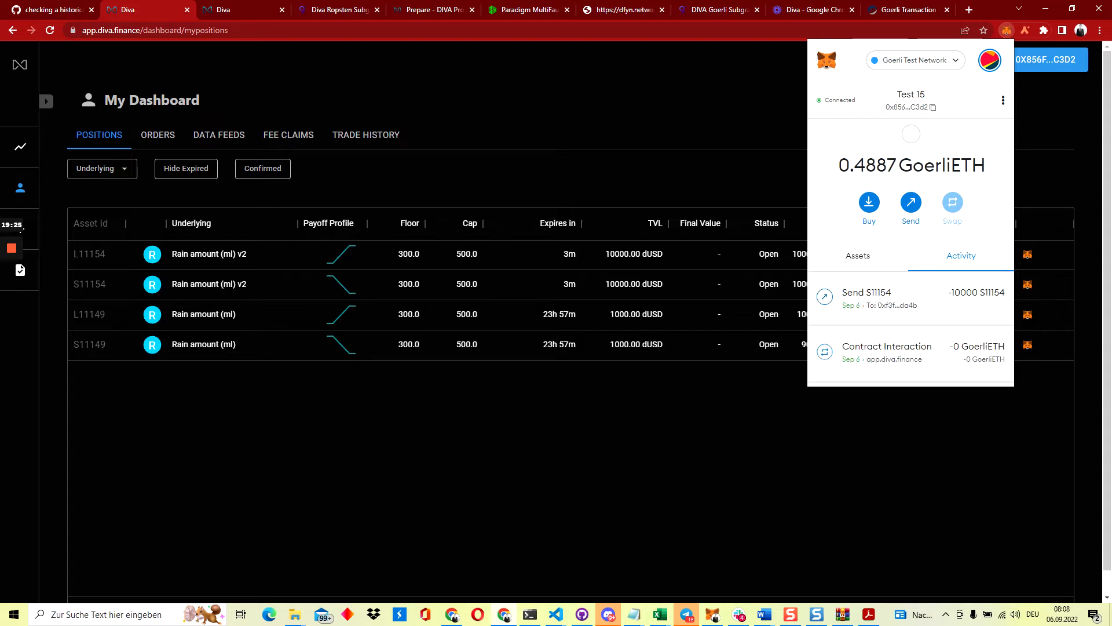
# Switch MetaMask to Test 16 and check the S11154 position's expiry time on the dashboard
pyautogui.click(988, 63)
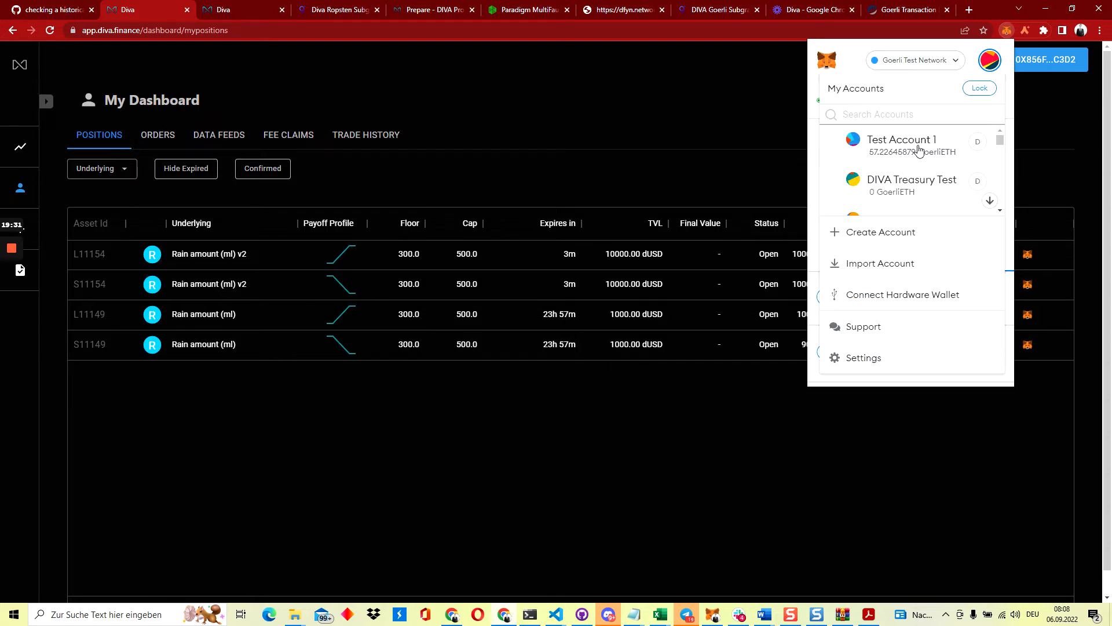
pyautogui.scroll(-10, 910, 155)
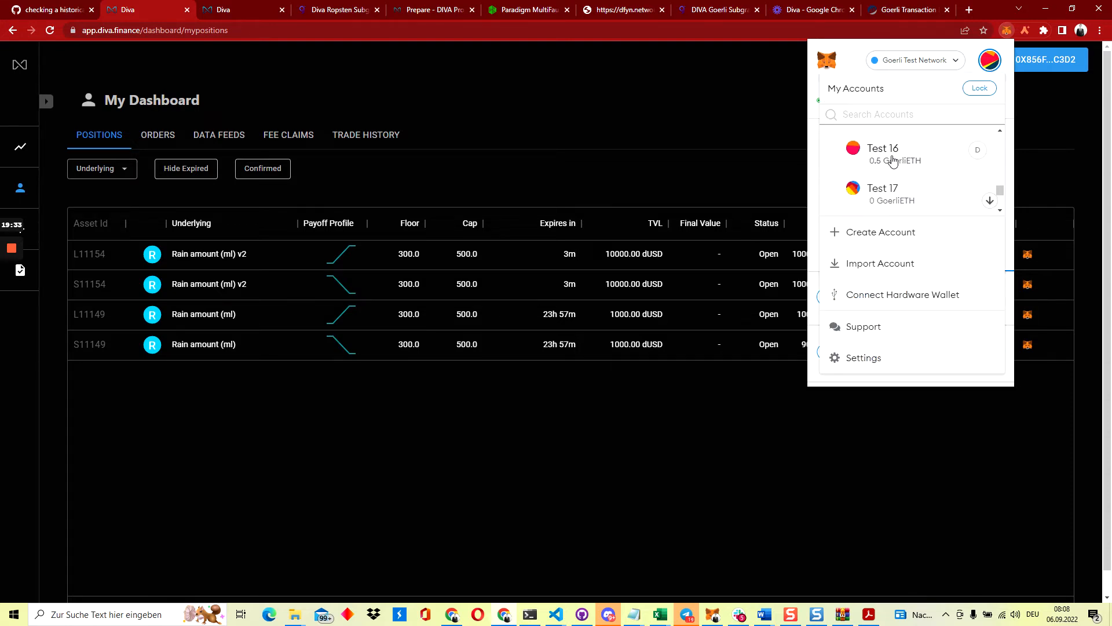
pyautogui.click(883, 151)
pyautogui.click(464, 179)
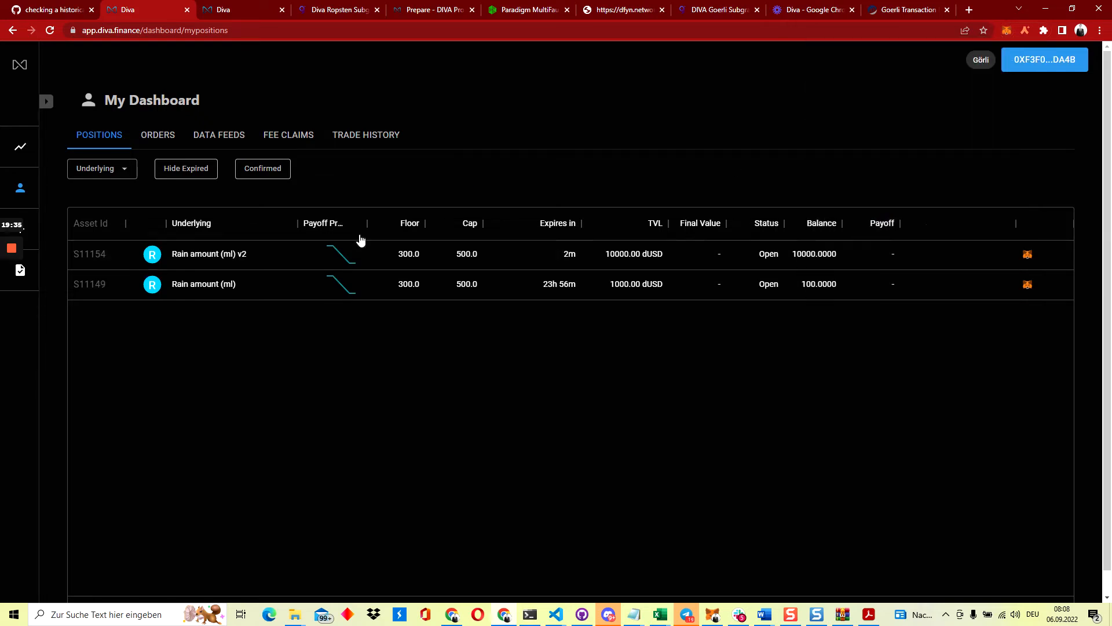
pyautogui.moveTo(571, 262)
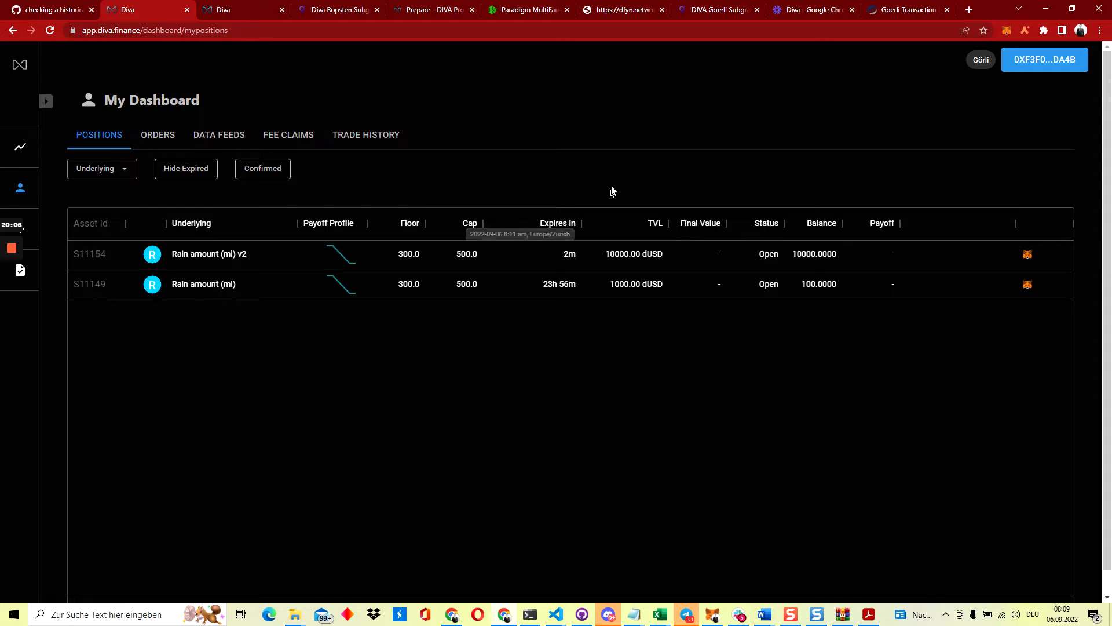
# Switch MetaMask back to the Test 15 account and return to the dashboard
pyautogui.click(1008, 32)
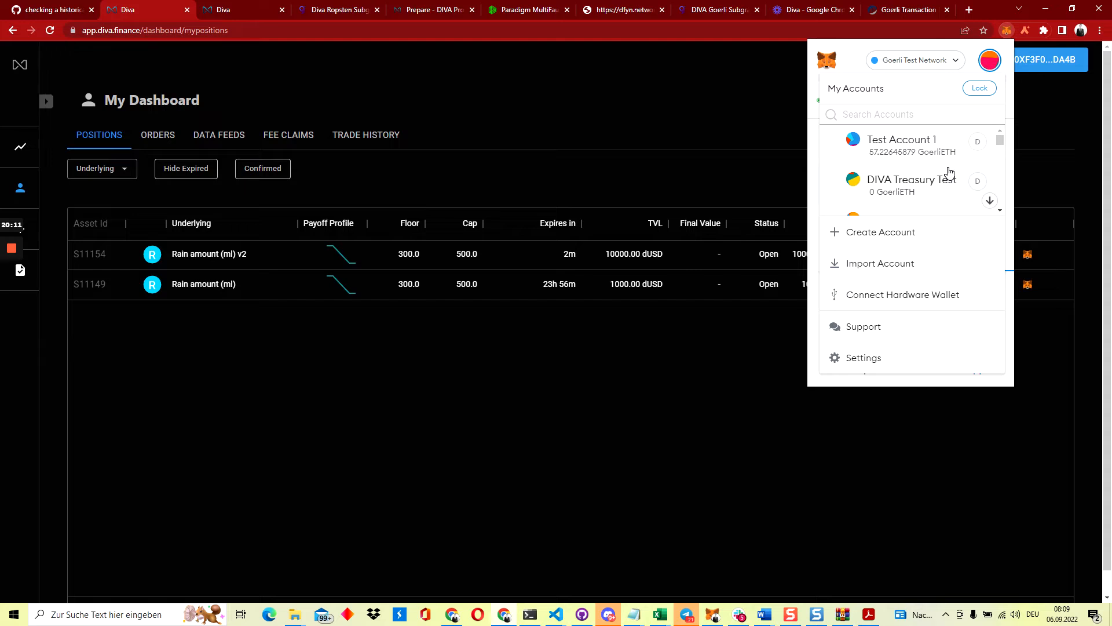
pyautogui.scroll(-10, 949, 168)
pyautogui.scroll(3, 949, 172)
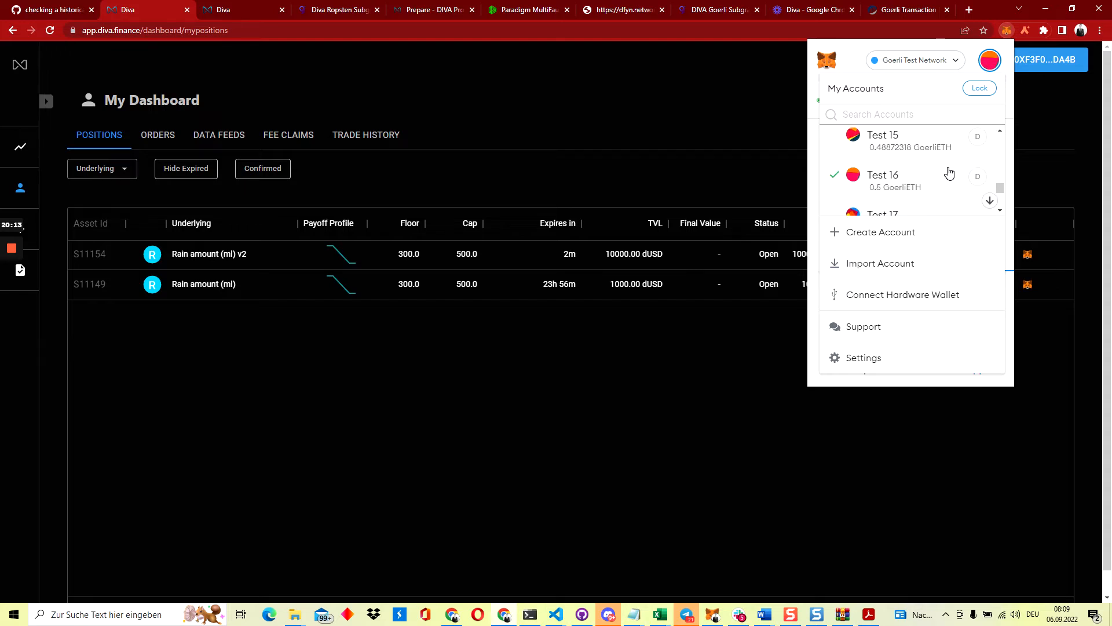
pyautogui.click(909, 146)
pyautogui.click(674, 171)
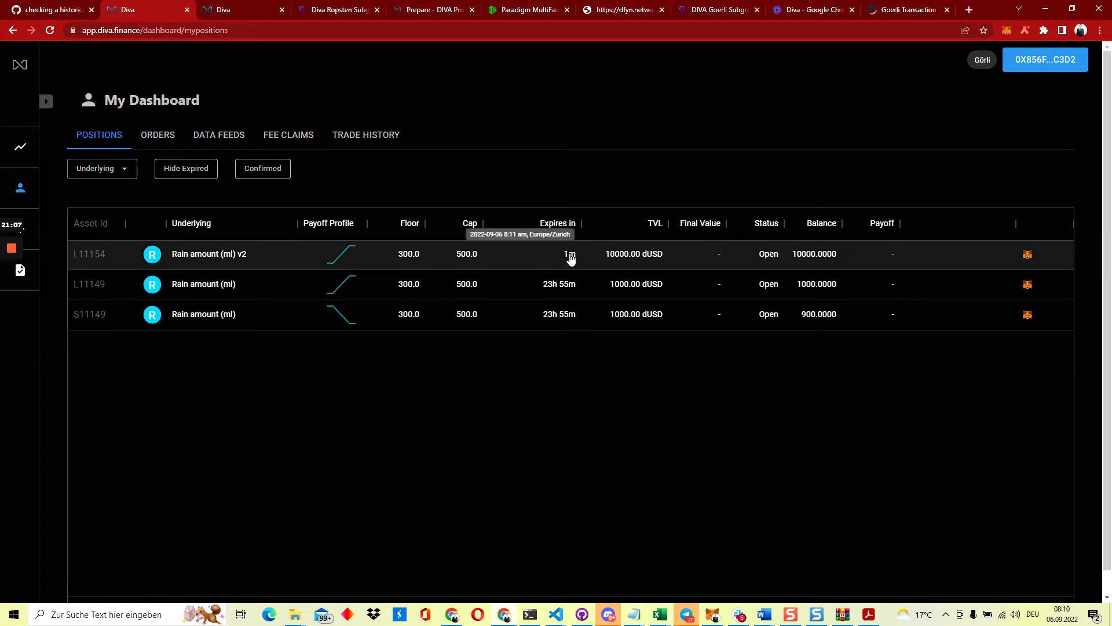
# Reload the dashboard page to refresh the pool's expiry countdown
pyautogui.hotkey('ctrl', 'l')
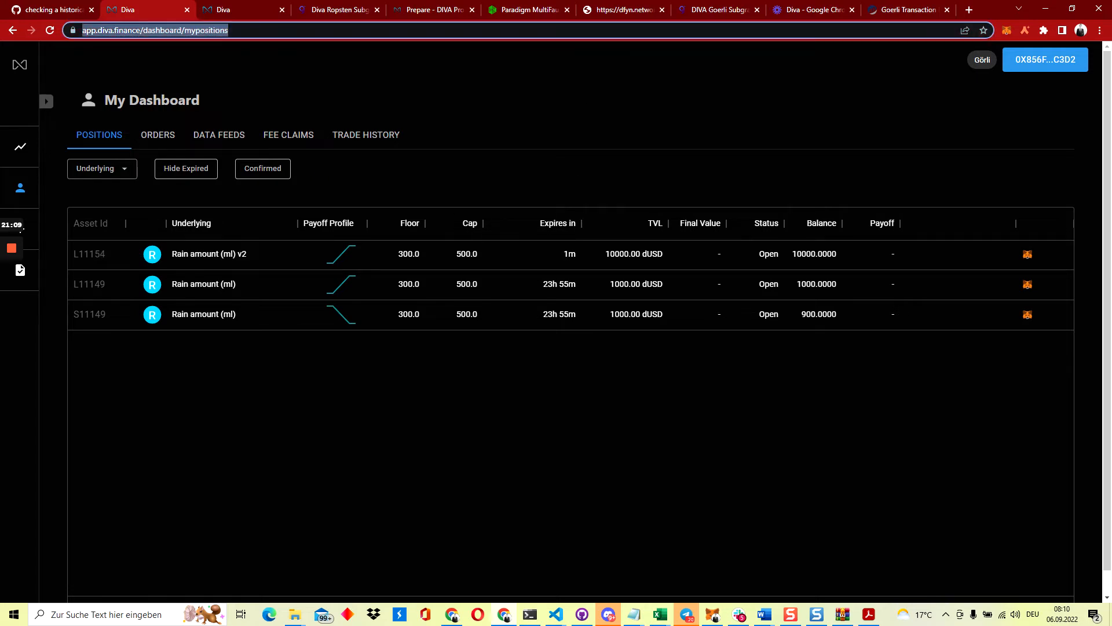
pyautogui.press('Return')
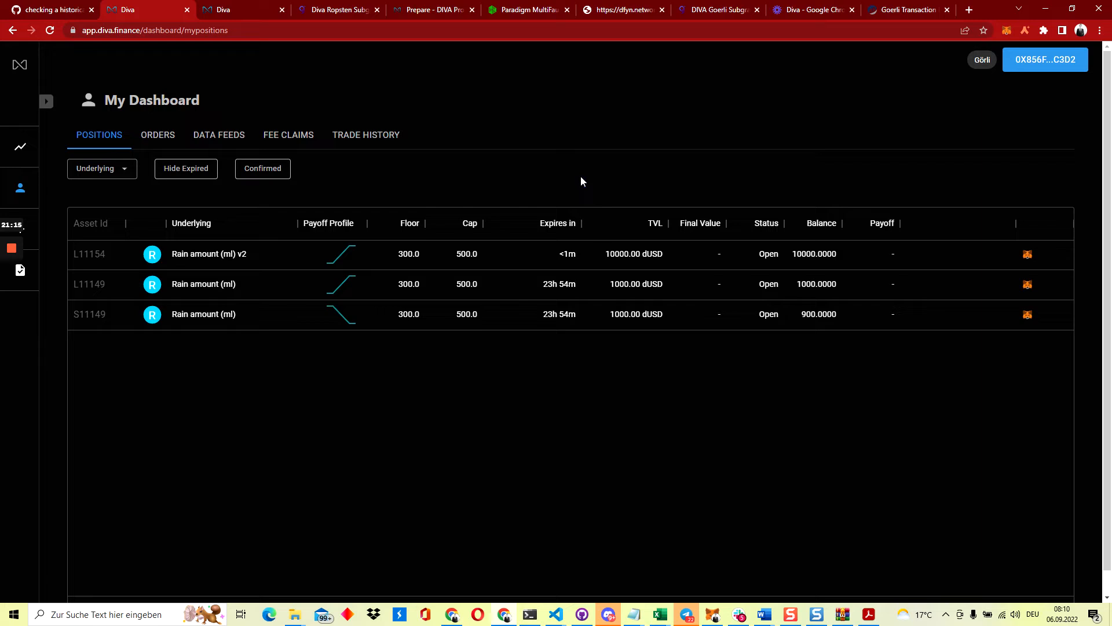
pyautogui.moveTo(769, 255)
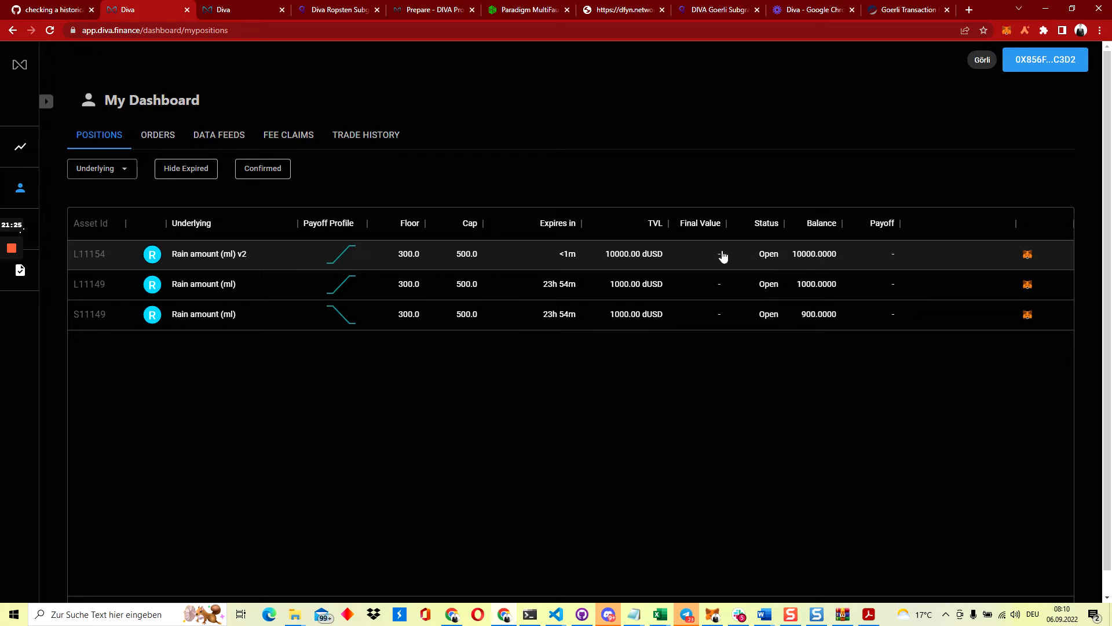
# Open the Data Feeds tab and switch MetaMask to the Test 16 account
pyautogui.click(233, 142)
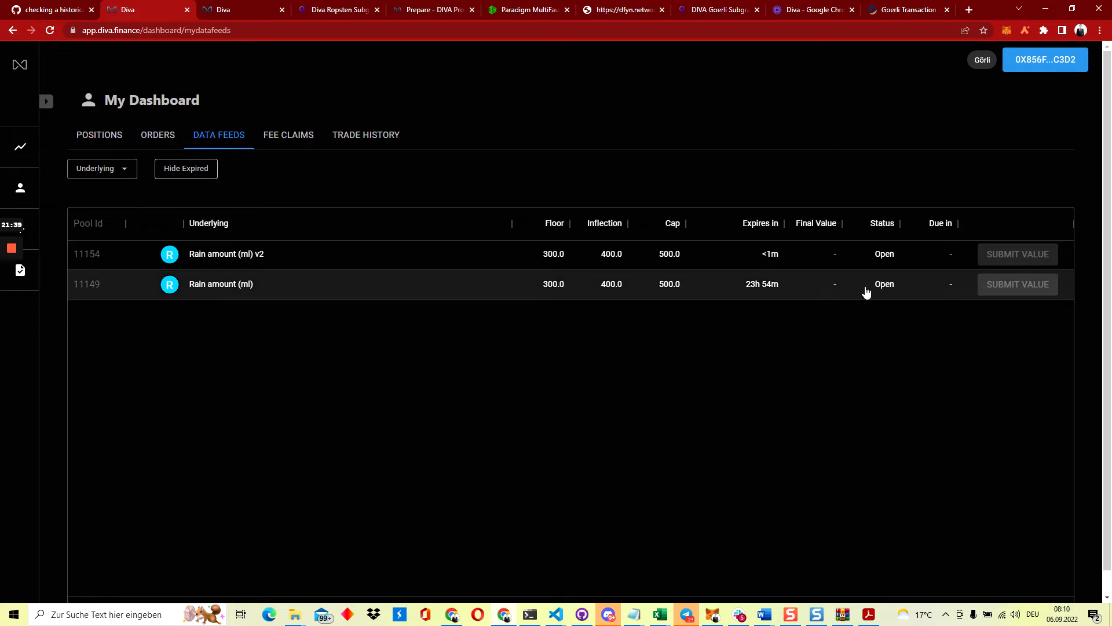
pyautogui.click(1008, 31)
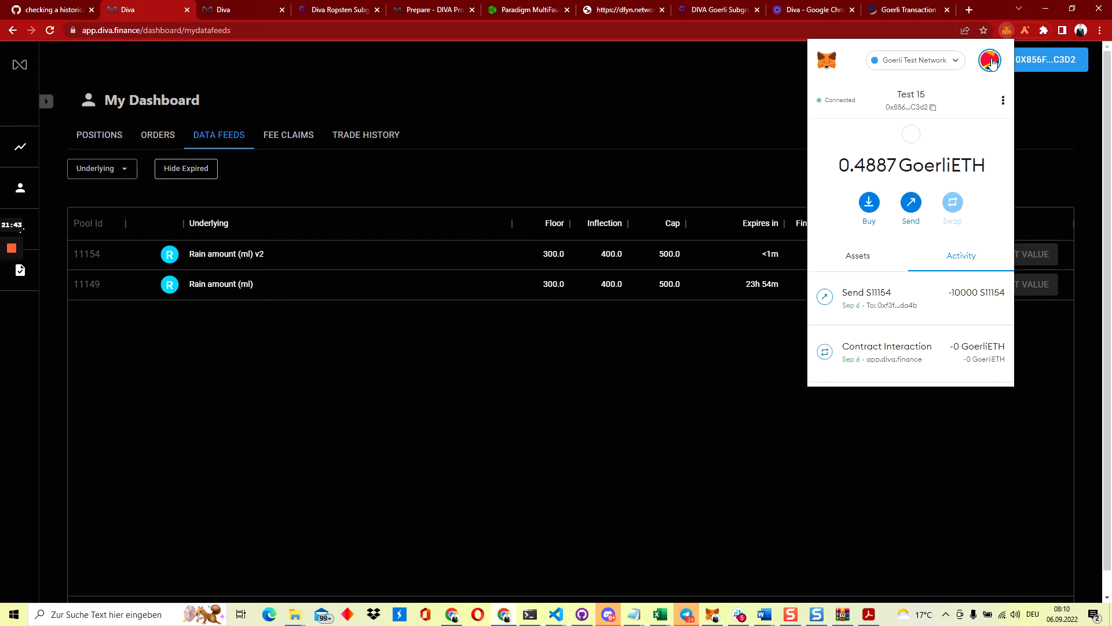
pyautogui.click(990, 59)
pyautogui.scroll(-2, 946, 159)
pyautogui.scroll(-5, 946, 160)
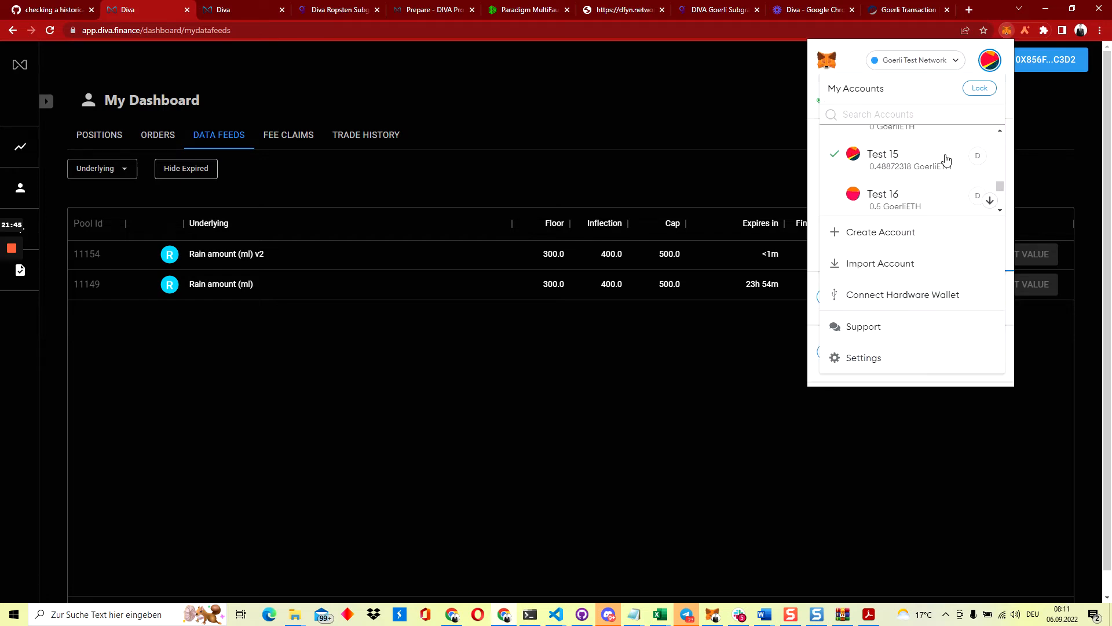
pyautogui.click(912, 196)
pyautogui.click(684, 421)
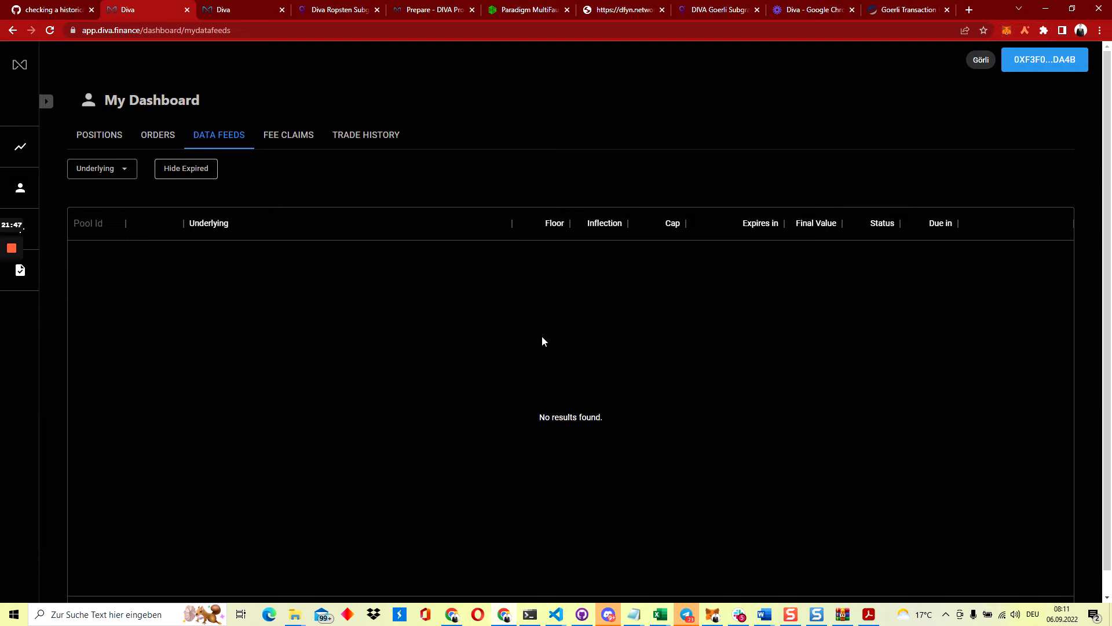
# Switch MetaMask back to the Test 15 data provider account
pyautogui.click(1007, 31)
pyautogui.click(991, 60)
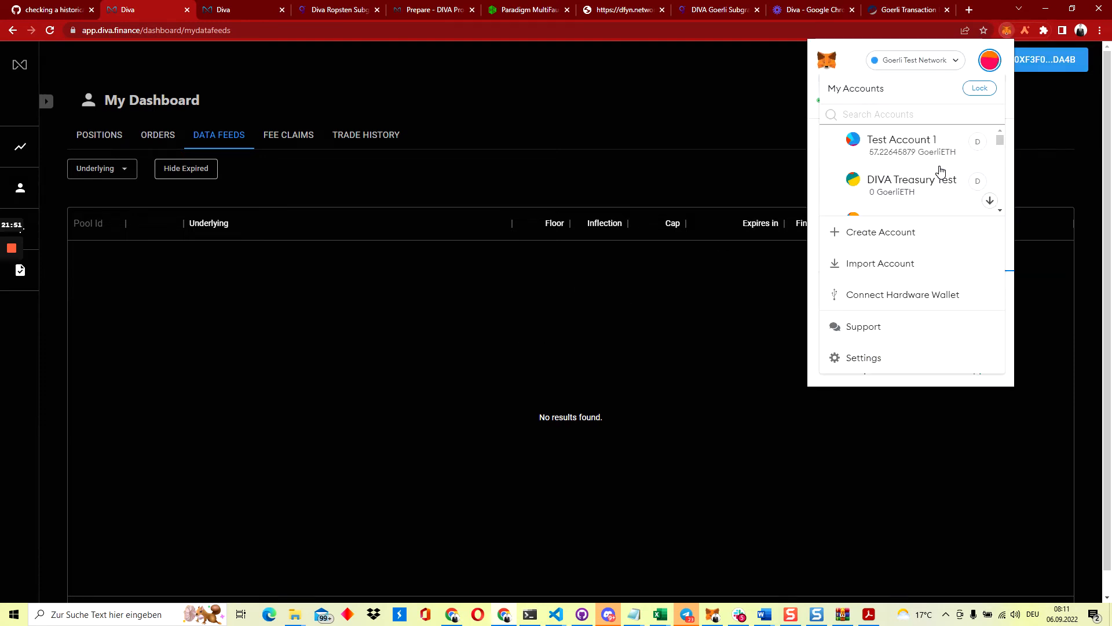
pyautogui.scroll(-10, 940, 171)
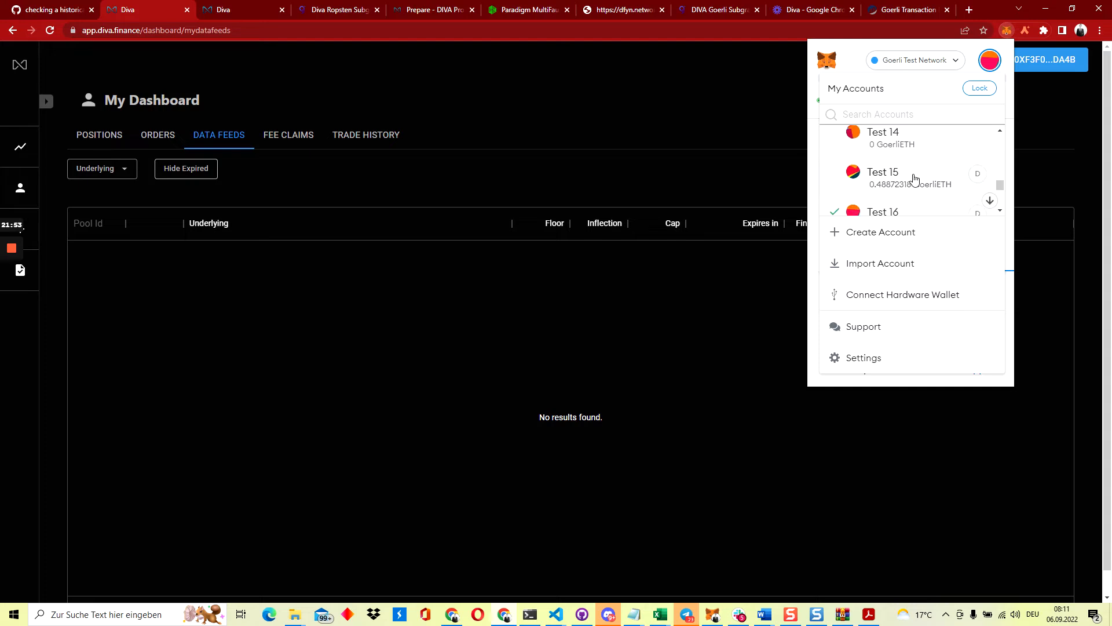
pyautogui.click(914, 178)
pyautogui.click(706, 171)
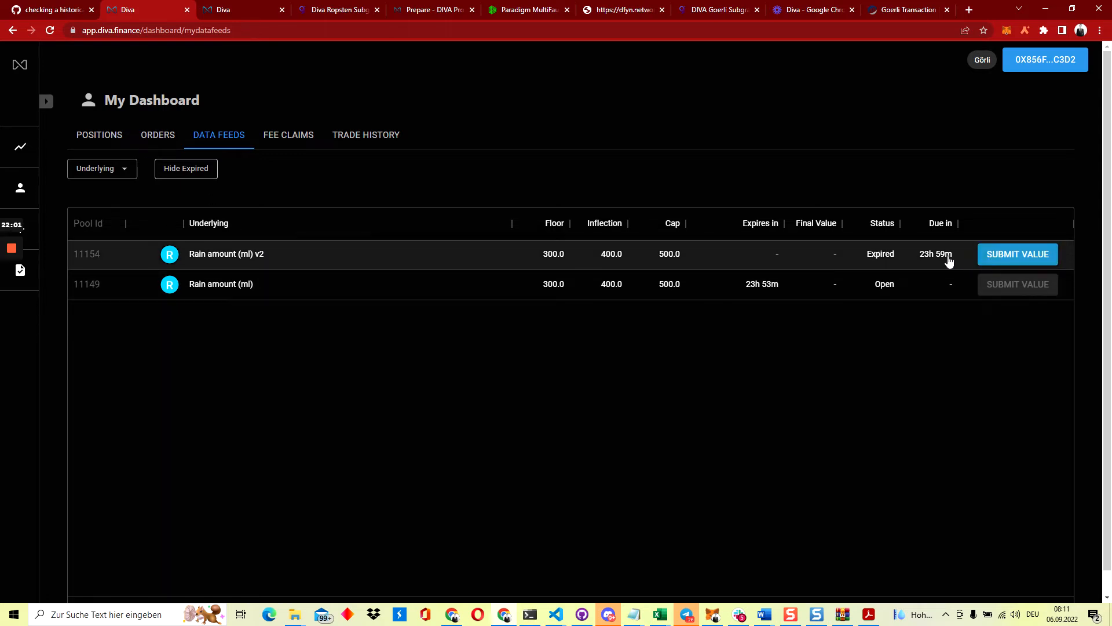
pyautogui.click(75, 135)
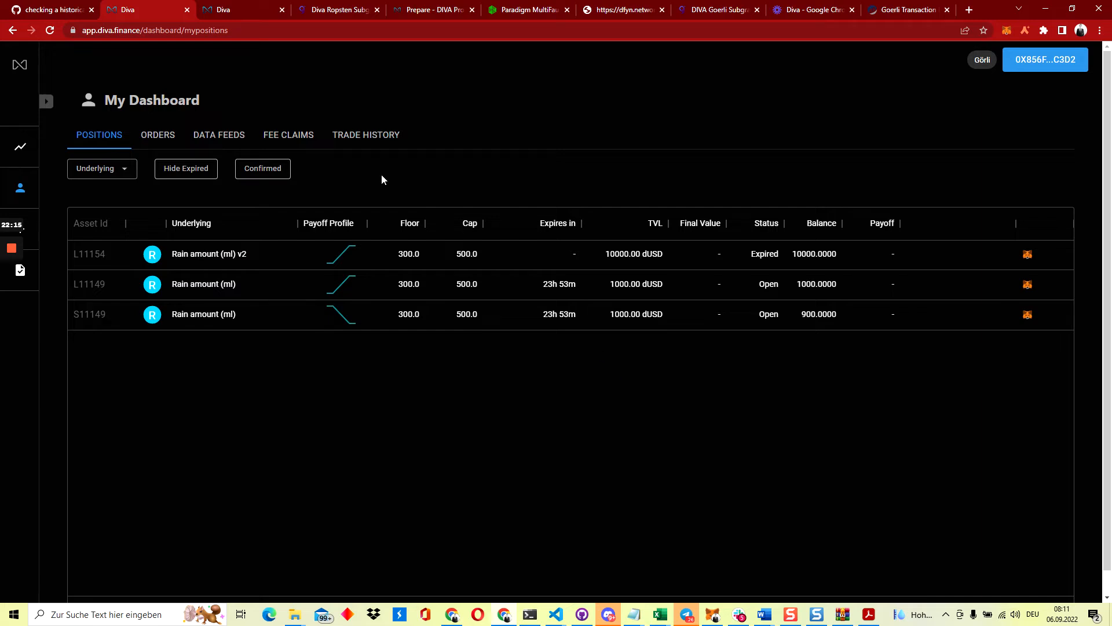
pyautogui.click(209, 135)
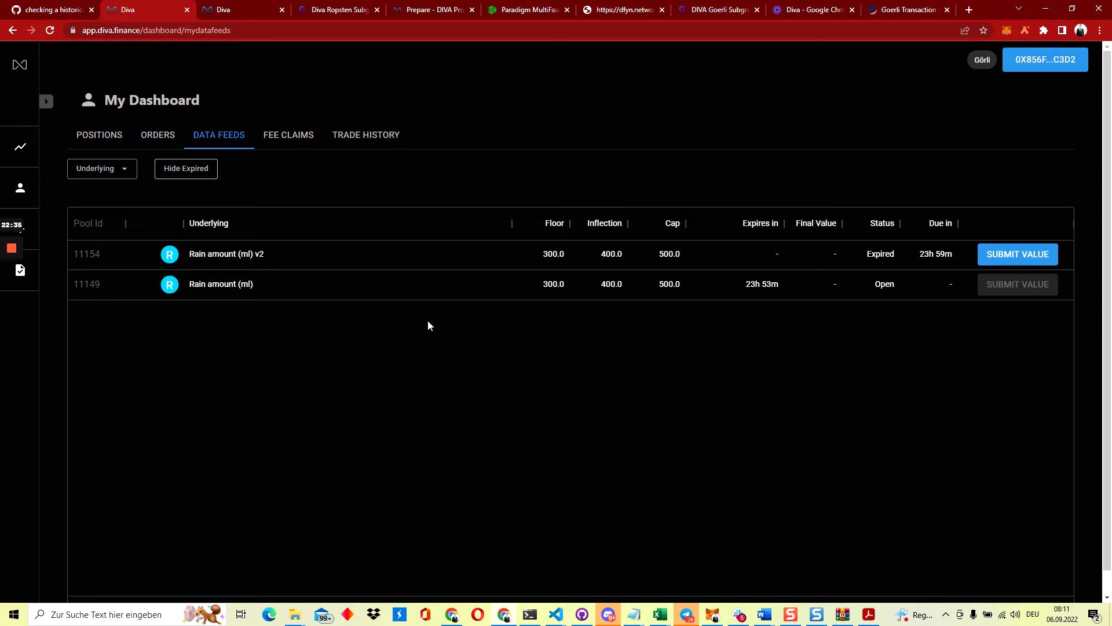
# Submit 350 as pool 11154's final value and confirm the MetaMask transaction
pyautogui.click(1002, 255)
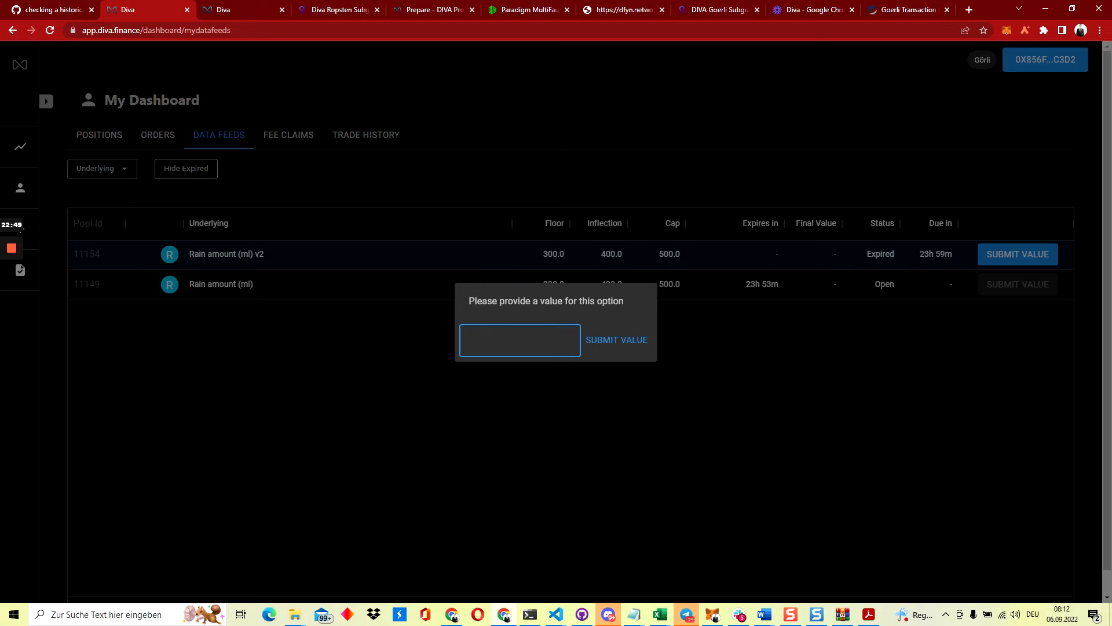
pyautogui.write('350')
pyautogui.click(611, 346)
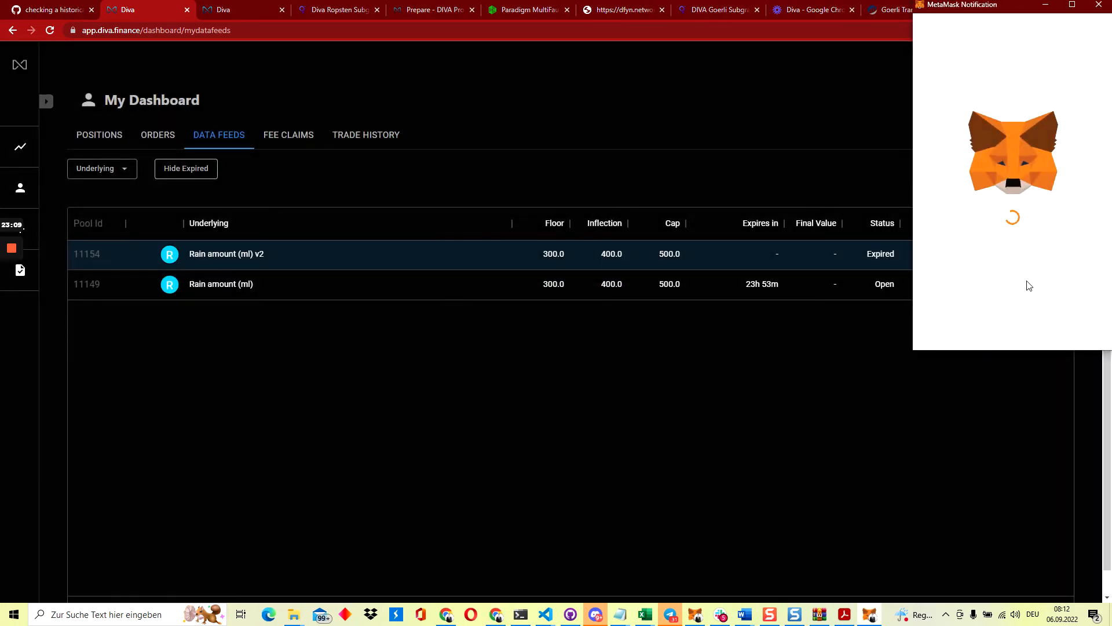
pyautogui.scroll(-2, 1028, 285)
pyautogui.scroll(-3, 1029, 285)
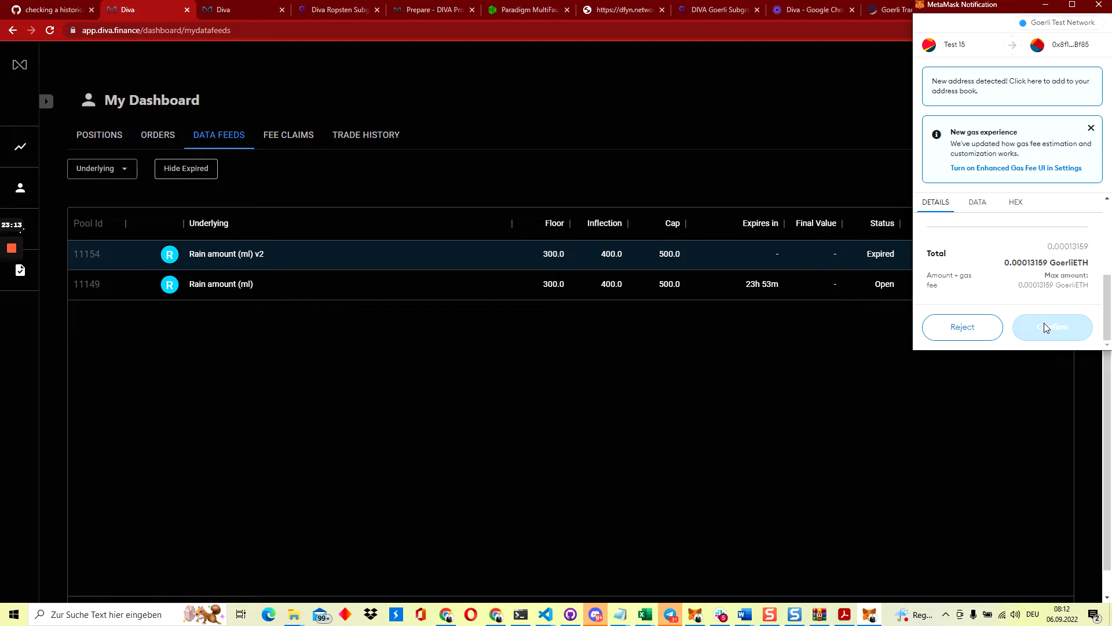
pyautogui.click(1035, 328)
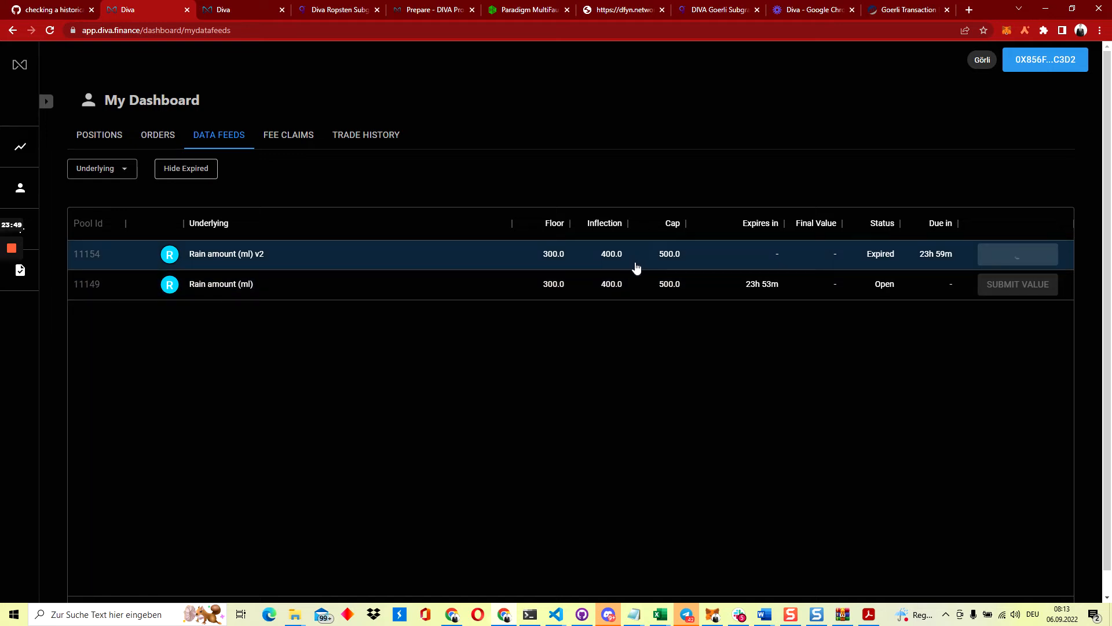
# Check wallet activity, then view Positions showing L11154 Submitted at 350.0000 with 2500.0000 payoff
pyautogui.click(1008, 31)
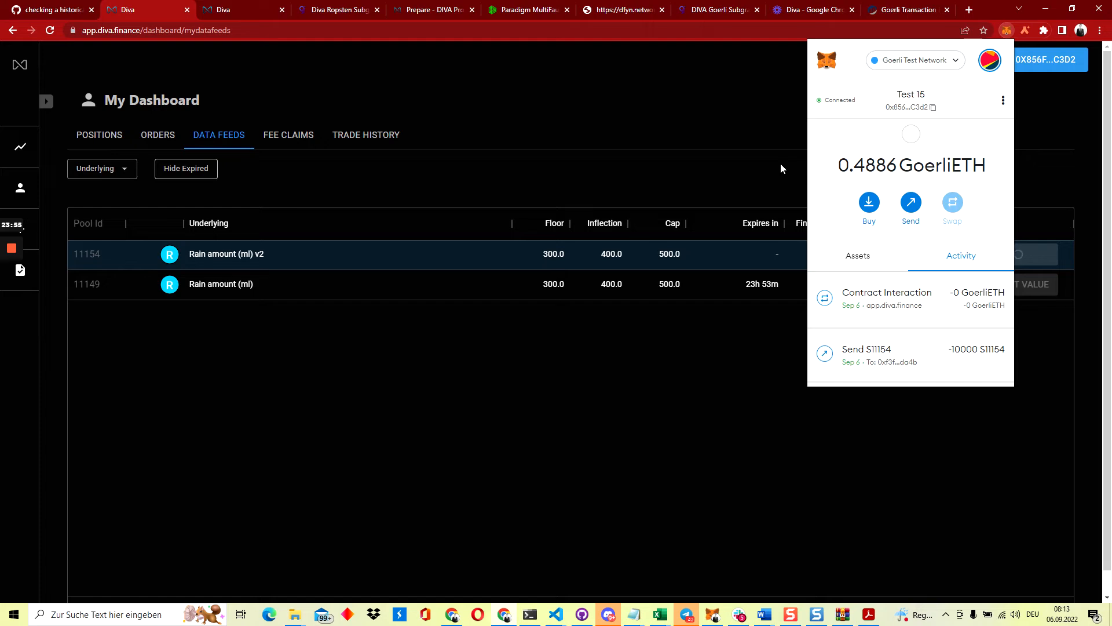
pyautogui.click(781, 163)
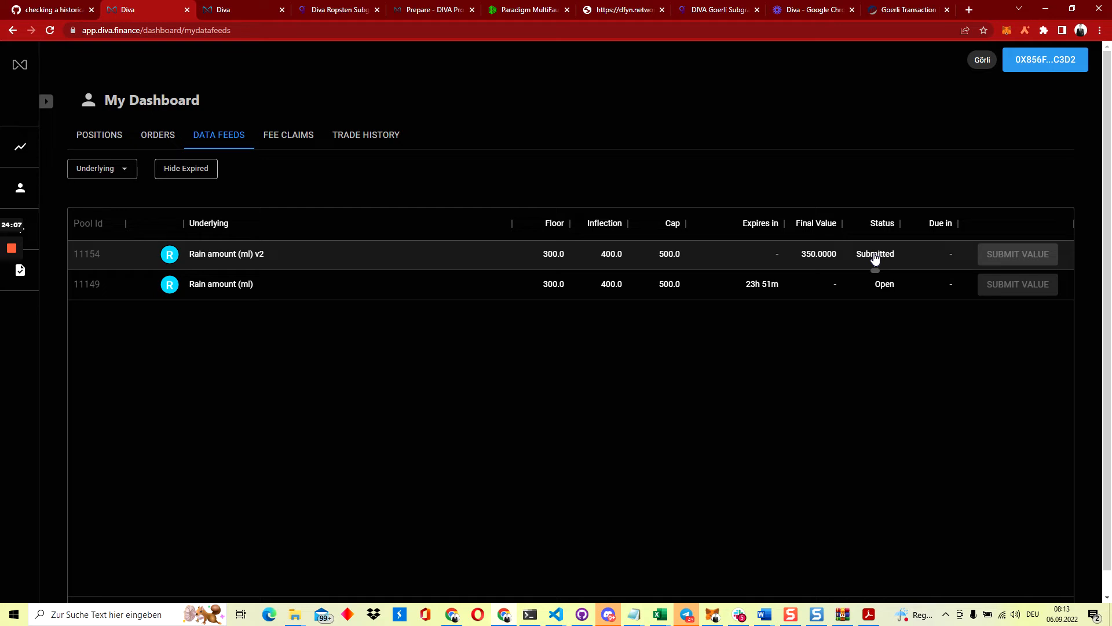
pyautogui.click(110, 140)
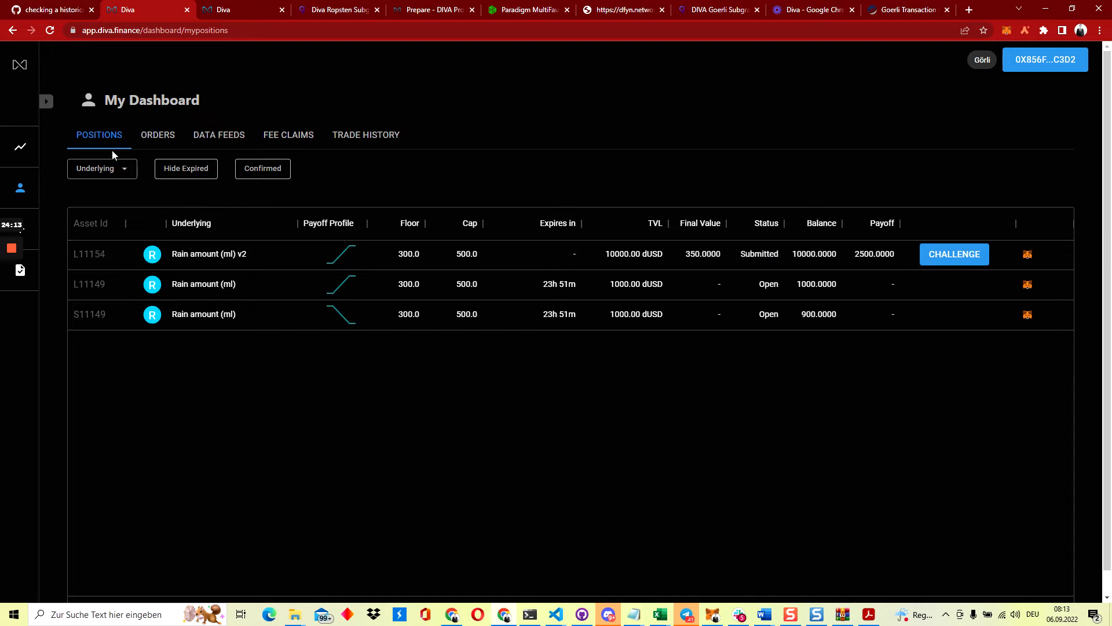
# Switch MetaMask to Test 16 and inspect S11154's Submitted status and 7500.0000 payoff
pyautogui.click(1008, 31)
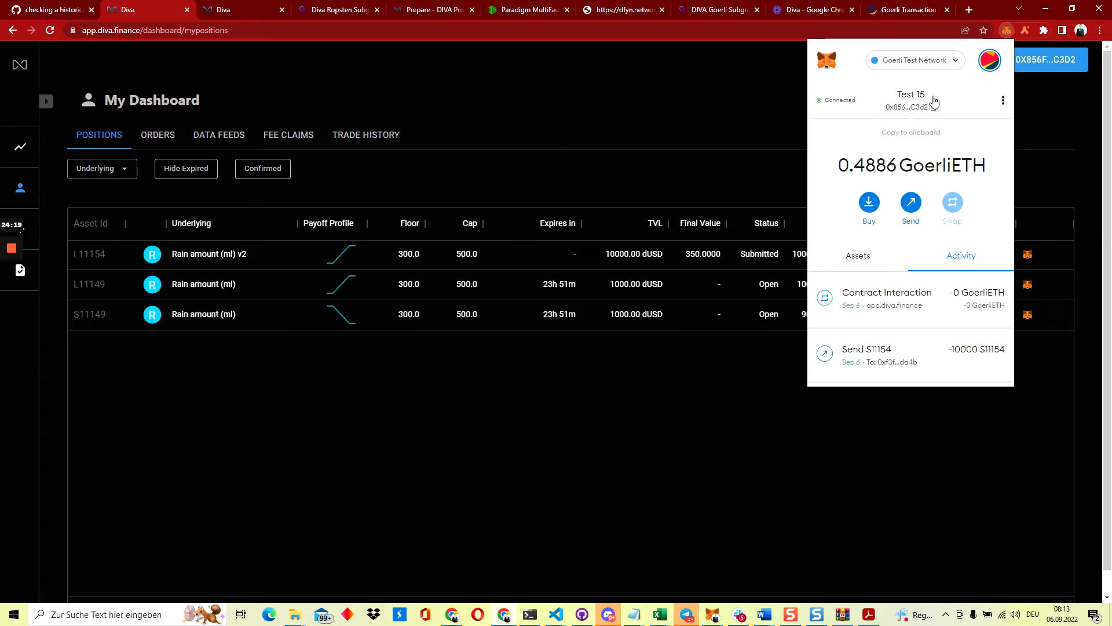
pyautogui.click(991, 61)
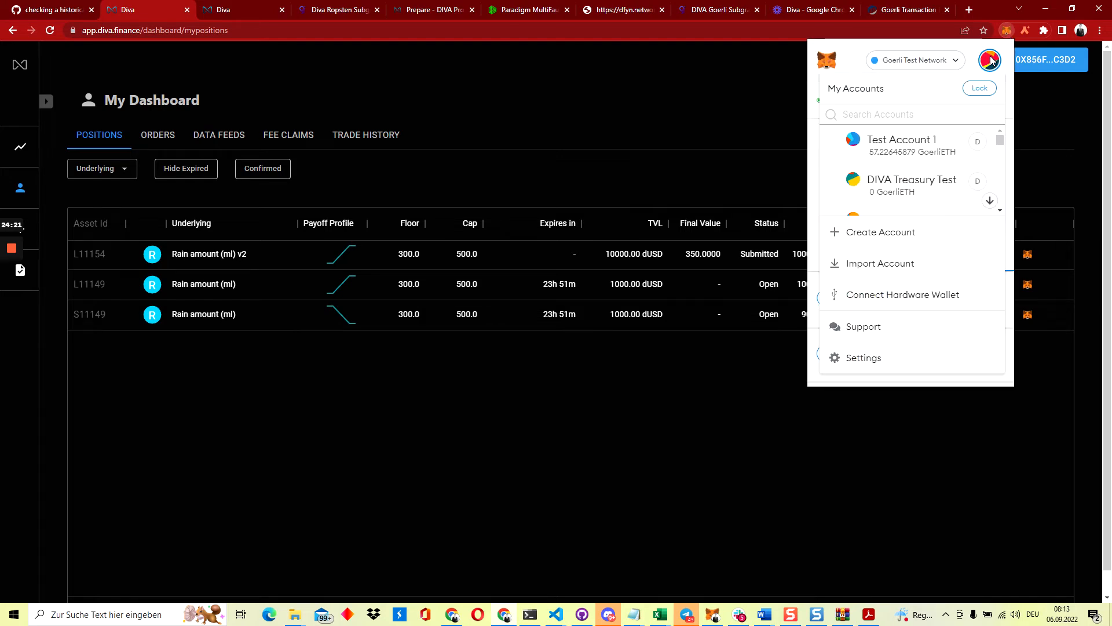
pyautogui.scroll(-10, 934, 158)
pyautogui.scroll(-2, 936, 160)
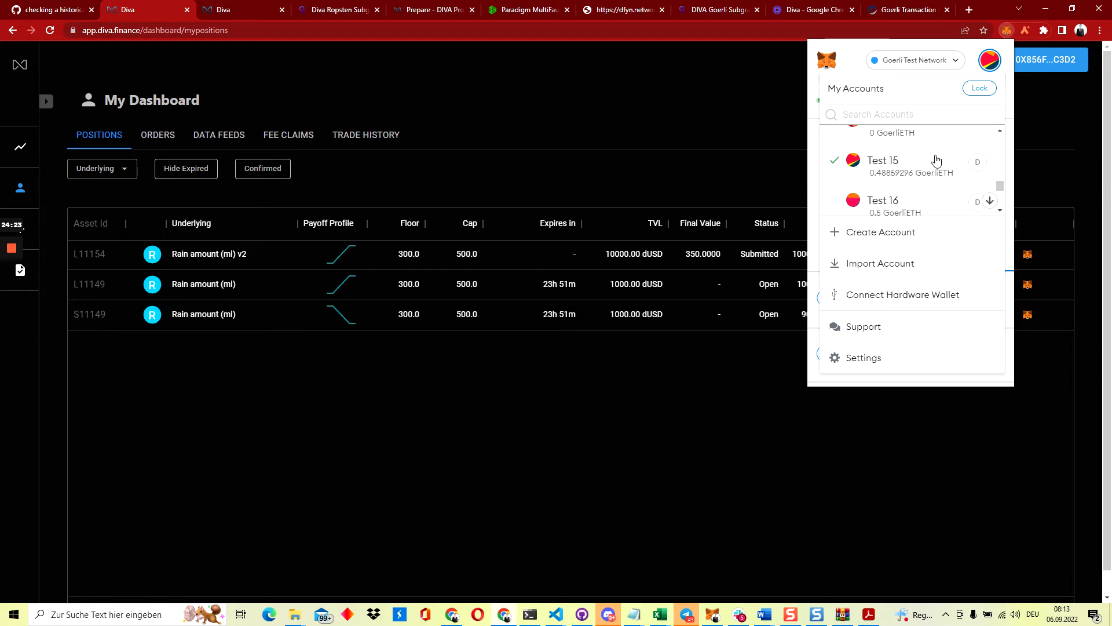
pyautogui.click(900, 200)
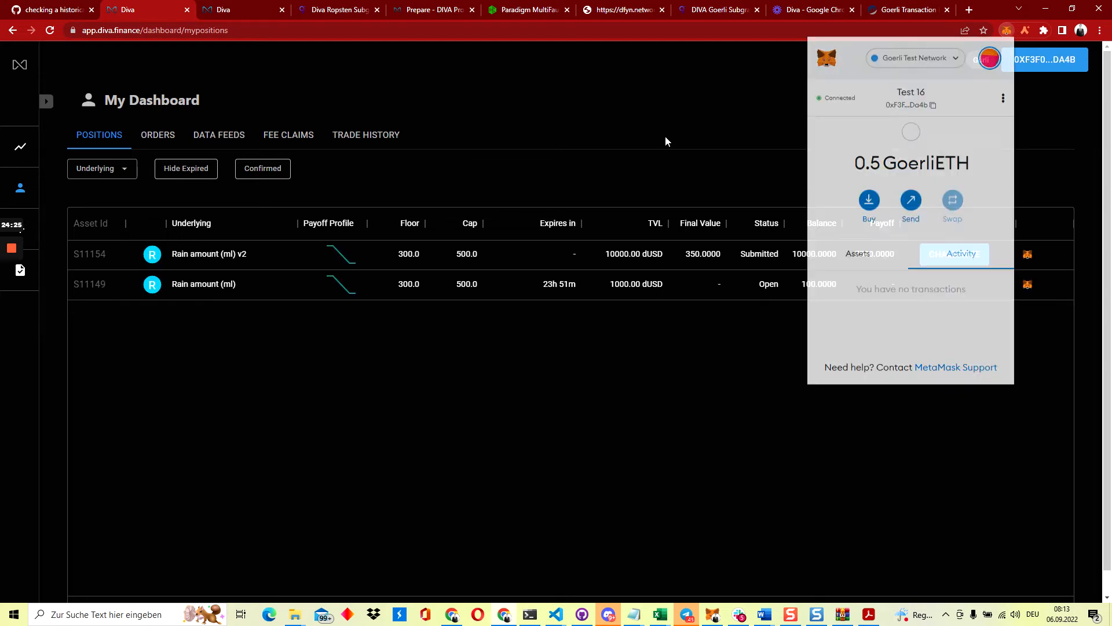
pyautogui.click(664, 139)
pyautogui.moveTo(769, 258)
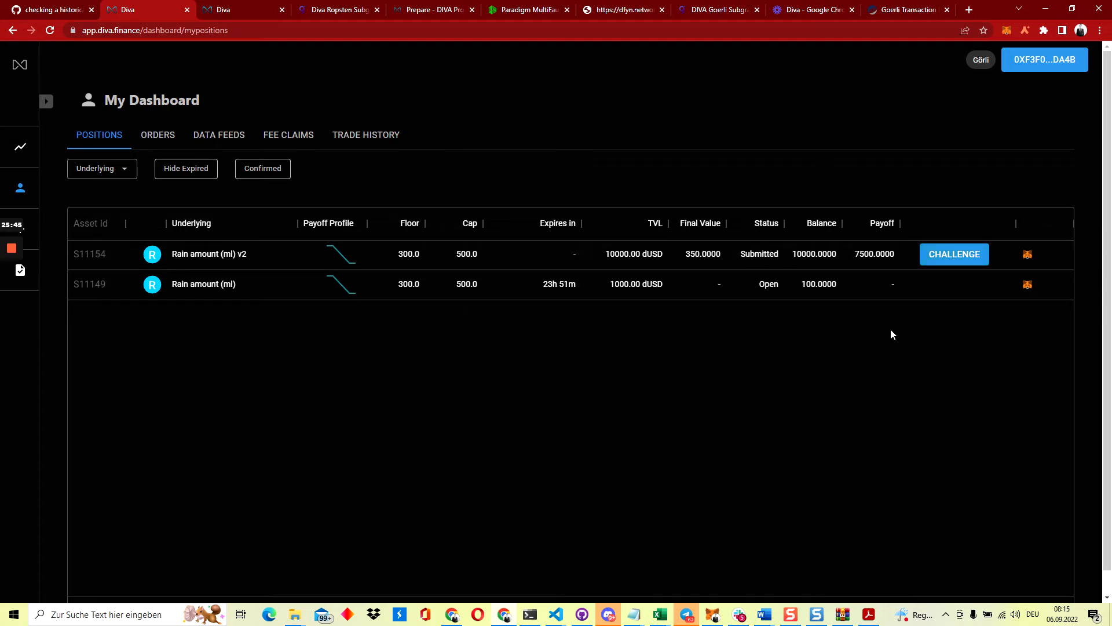
pyautogui.moveTo(766, 258)
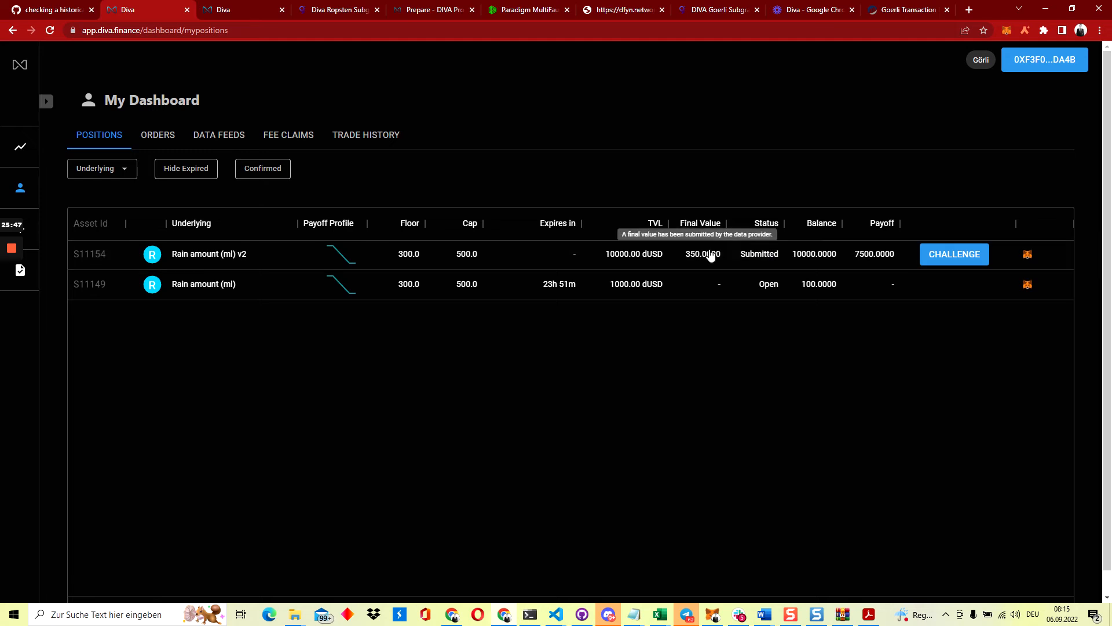
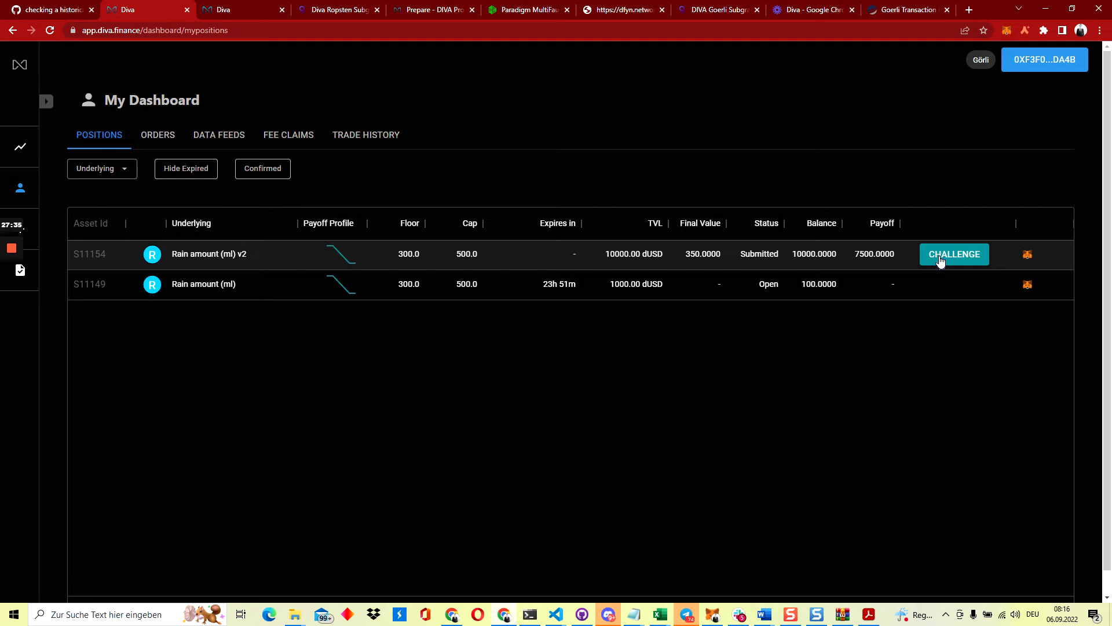
# Challenge S11154's submitted value with a proposed 330 and confirm the MetaMask transaction
pyautogui.click(940, 259)
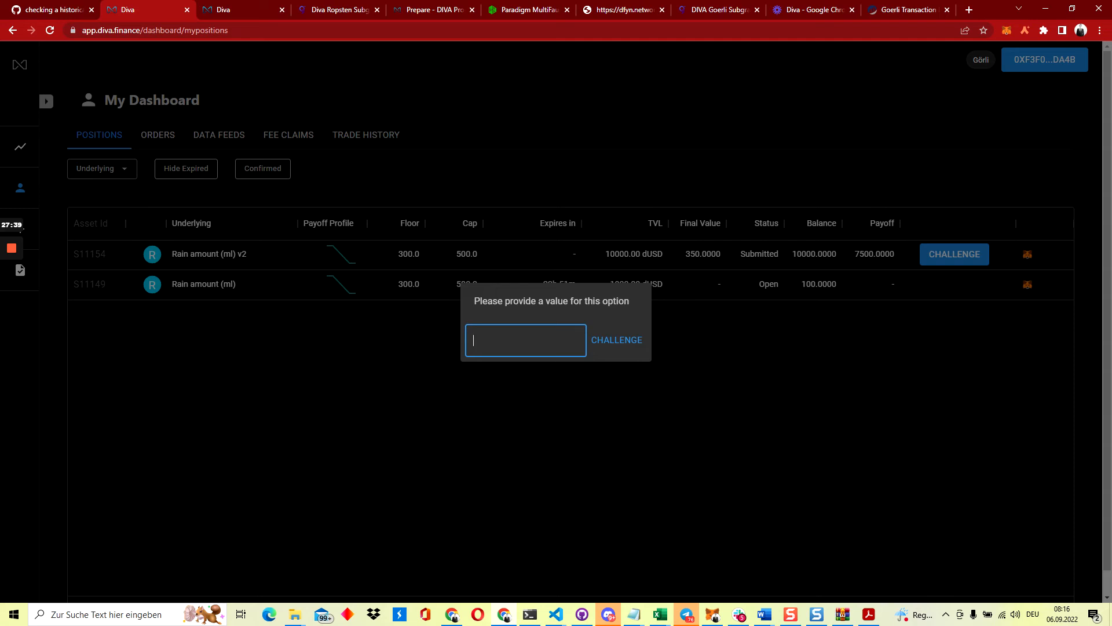
pyautogui.write('360')
pyautogui.hotkey('ctrl', 'a')
pyautogui.write('330')
pyautogui.click(619, 340)
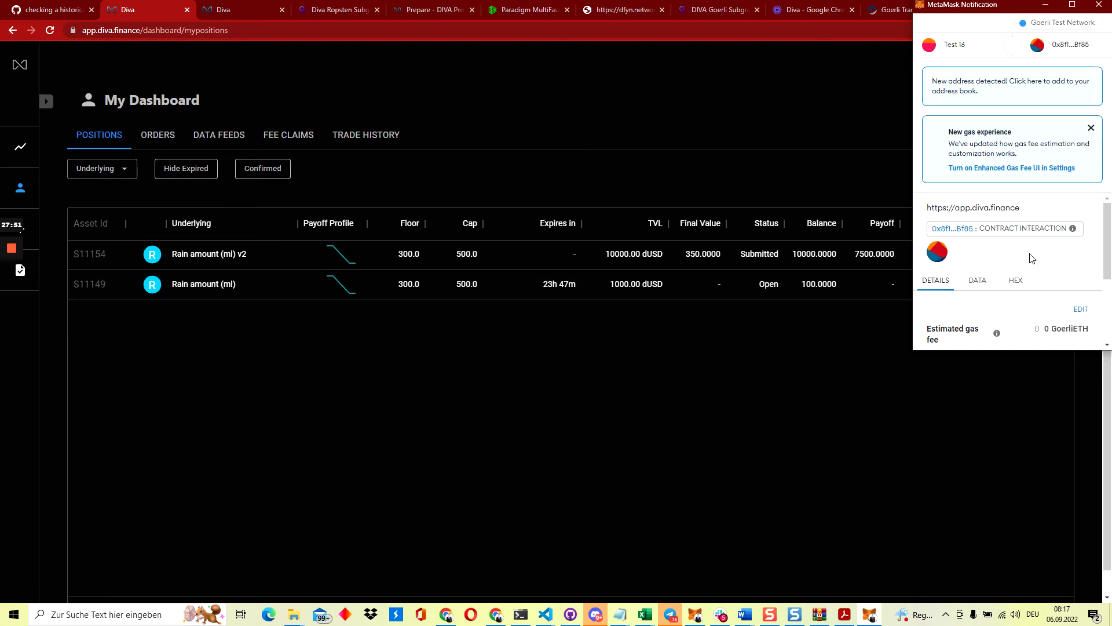
pyautogui.scroll(-2, 1032, 258)
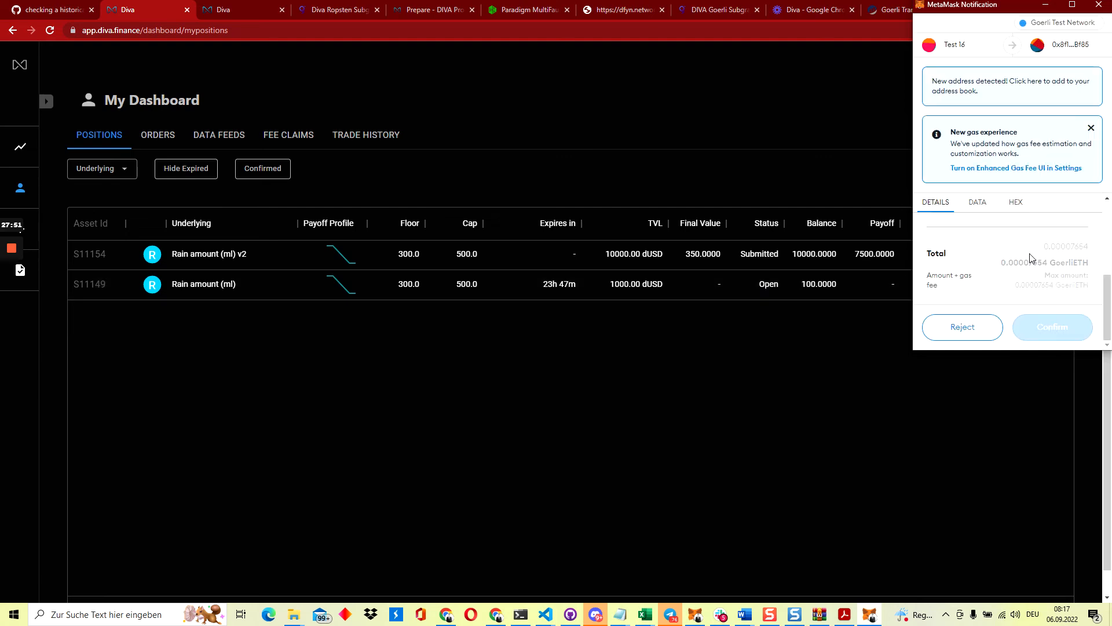
pyautogui.click(1047, 328)
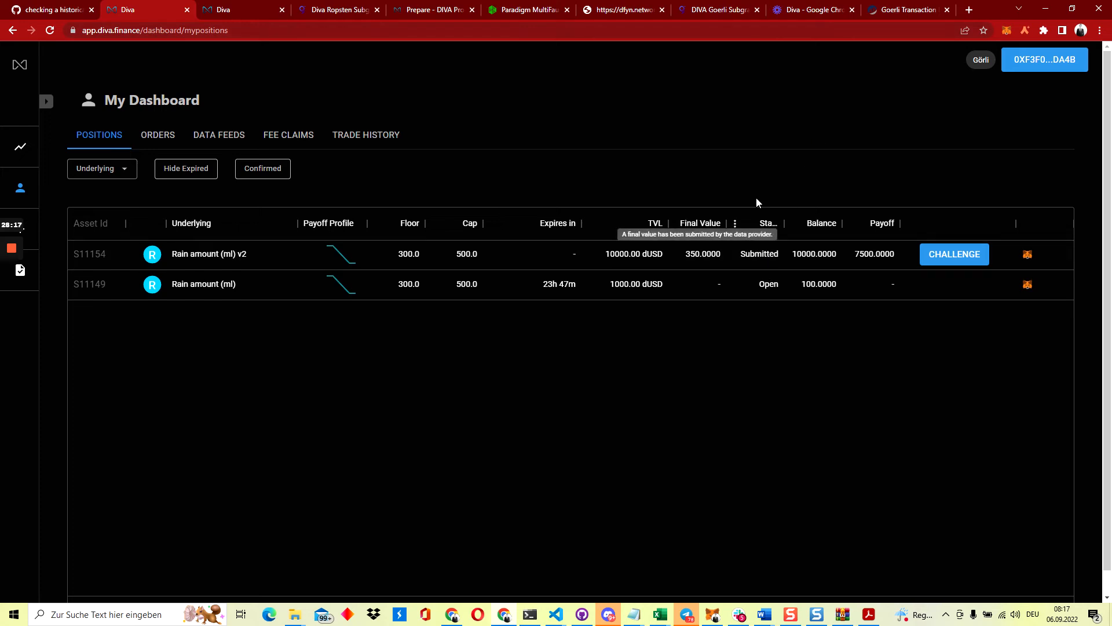
# Reload the positions dashboard repeatedly until S11154's status updates to Challenged
pyautogui.click(753, 30)
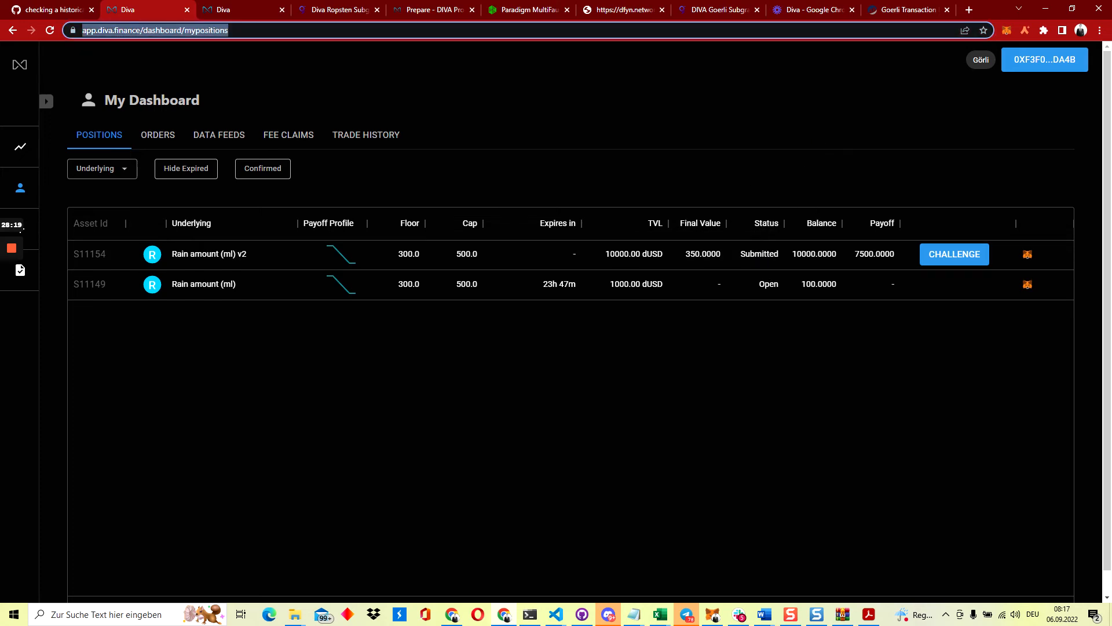
pyautogui.press('Return')
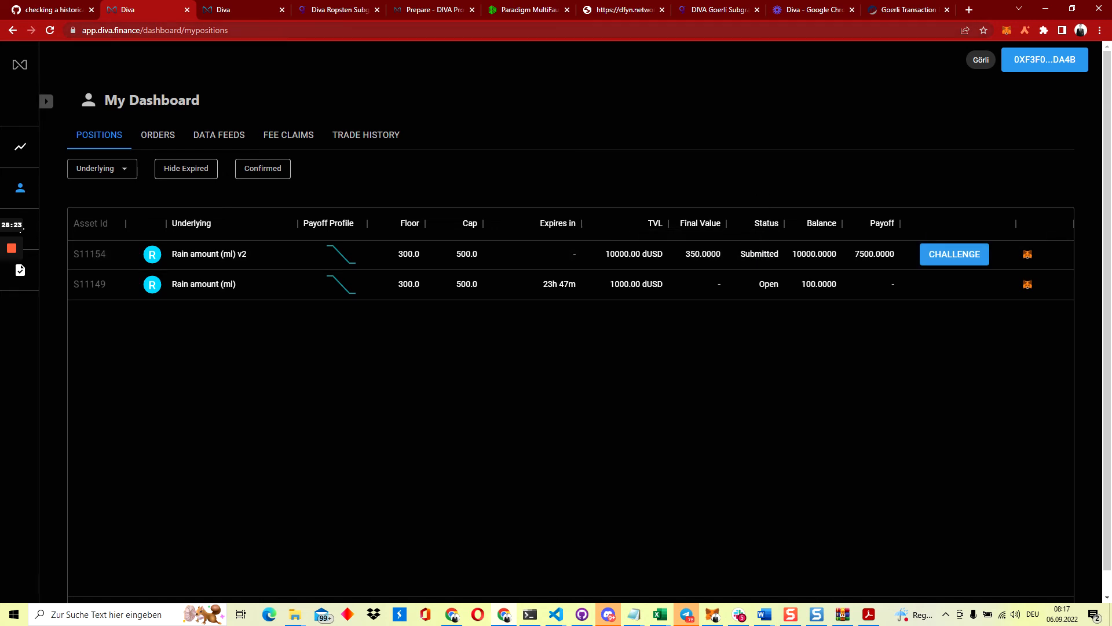
pyautogui.hotkey('ctrl', 'l')
pyautogui.press('Return')
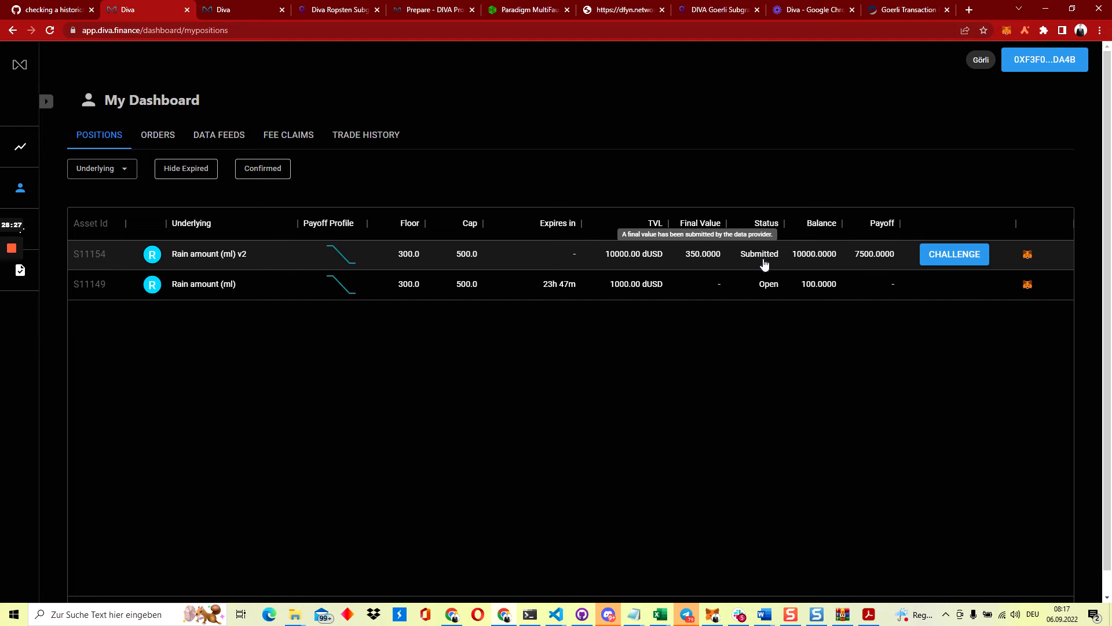
pyautogui.click(742, 32)
pyautogui.press('Return')
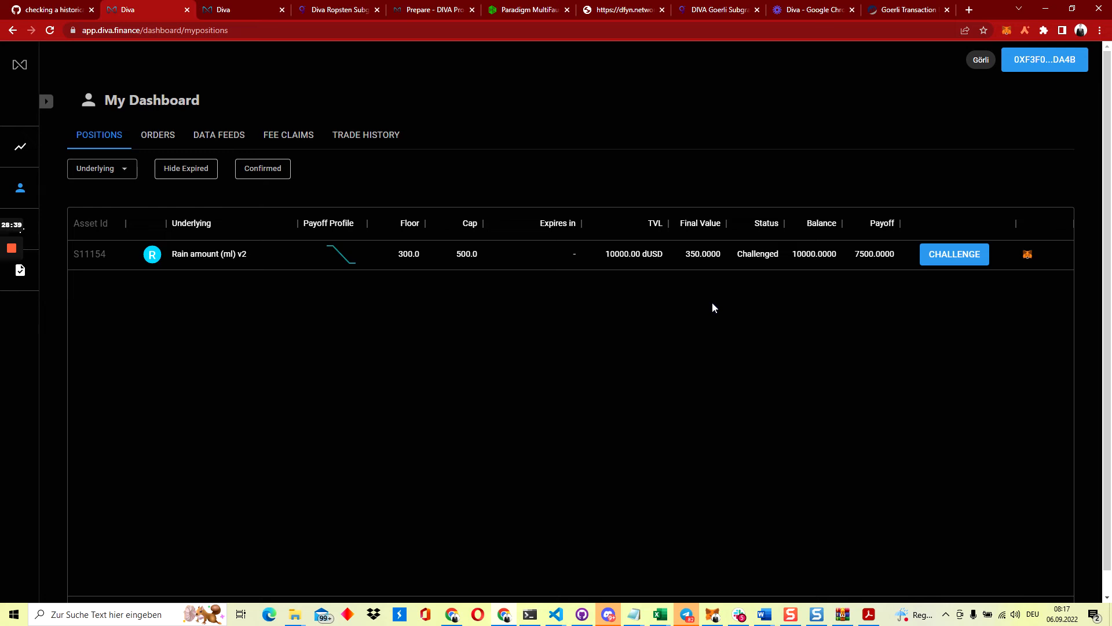
pyautogui.press('F5')
# Switch MetaMask to the data-provider account and view pool 11154 Challenged under Data Feeds
pyautogui.click(1010, 33)
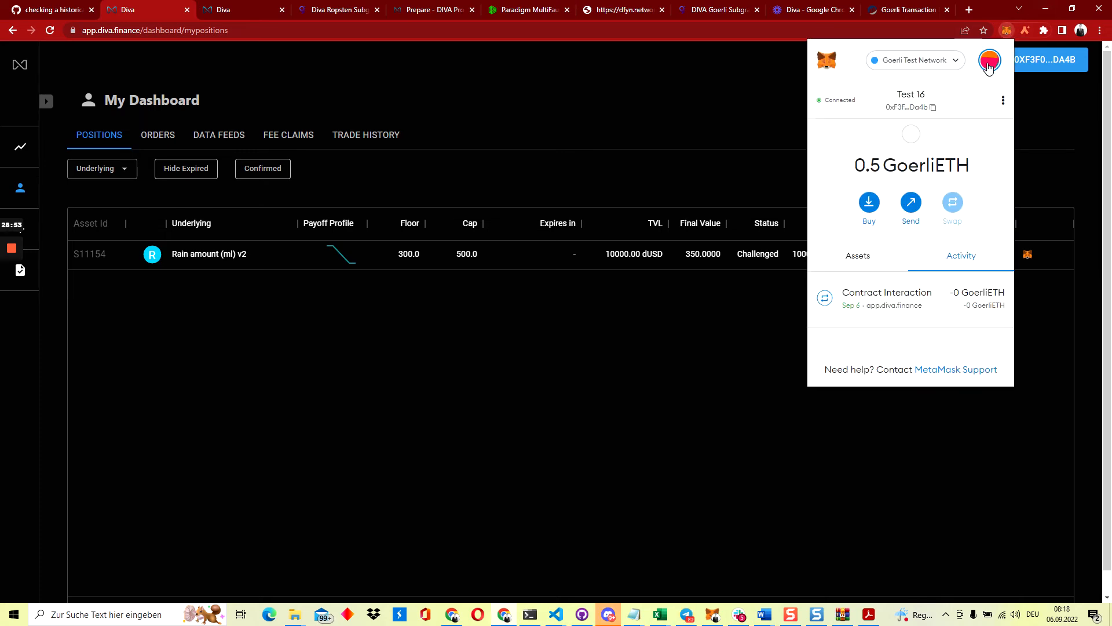
pyautogui.click(989, 63)
pyautogui.scroll(-12, 942, 177)
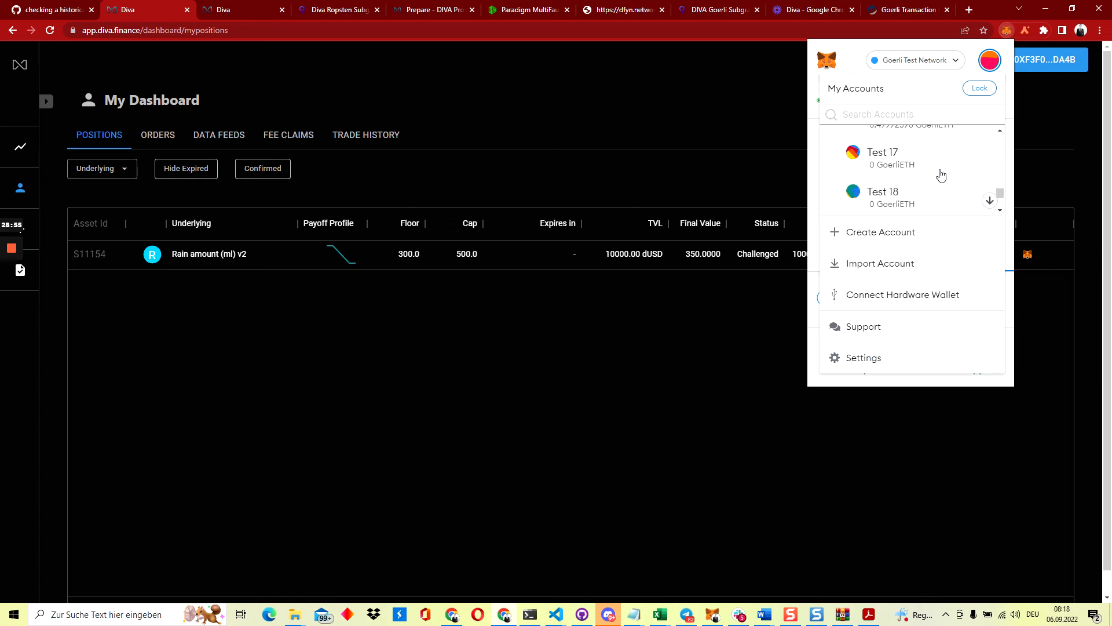
pyautogui.scroll(5, 942, 175)
pyautogui.click(924, 181)
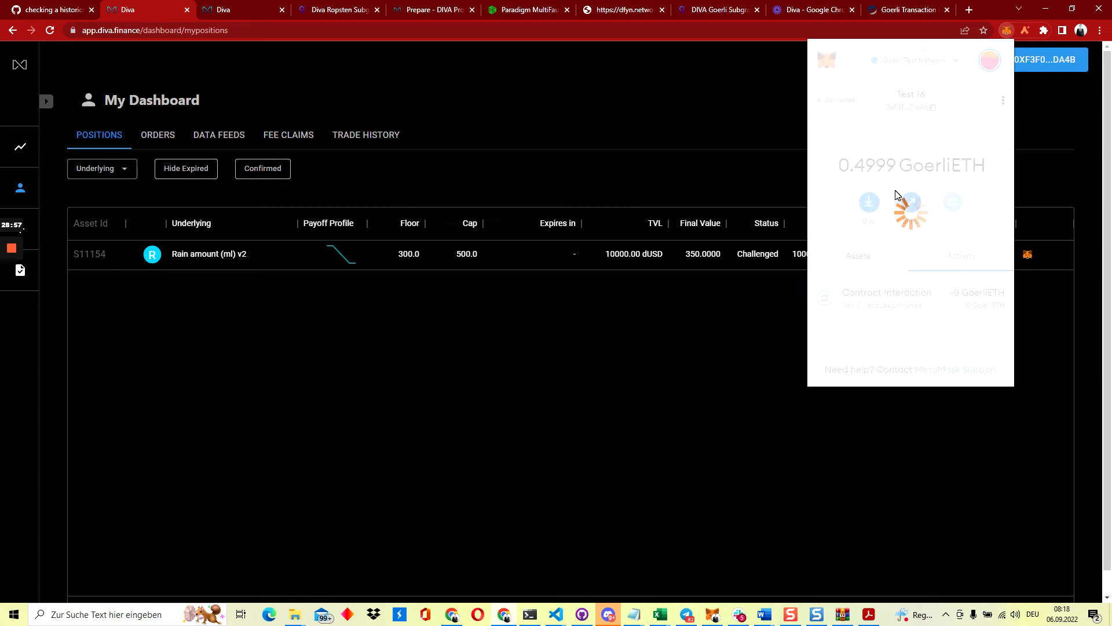
pyautogui.click(672, 132)
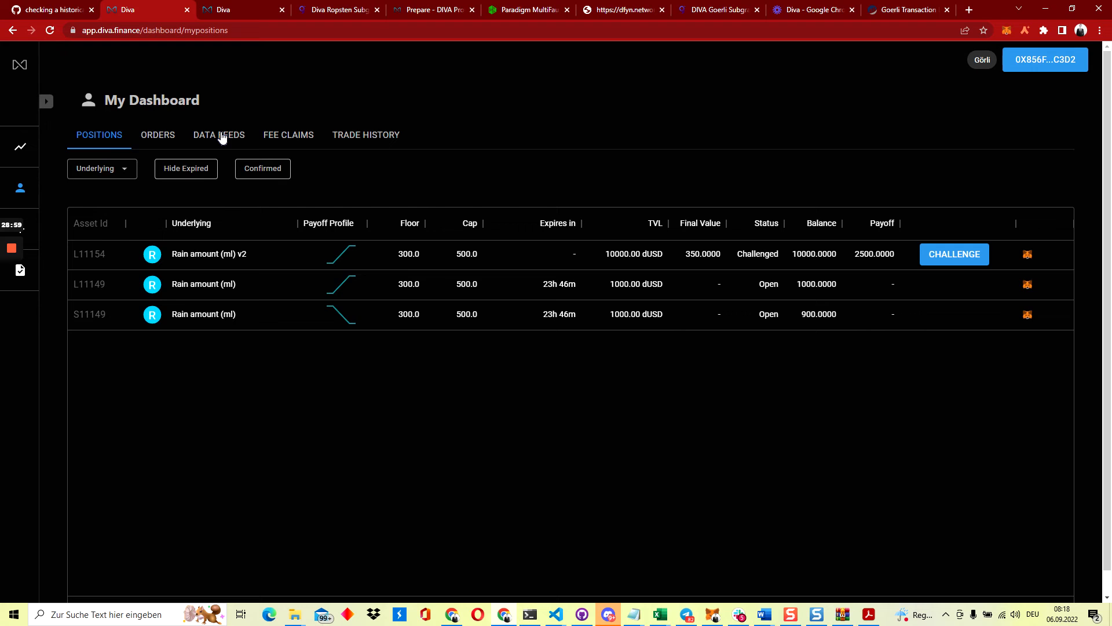
pyautogui.click(222, 136)
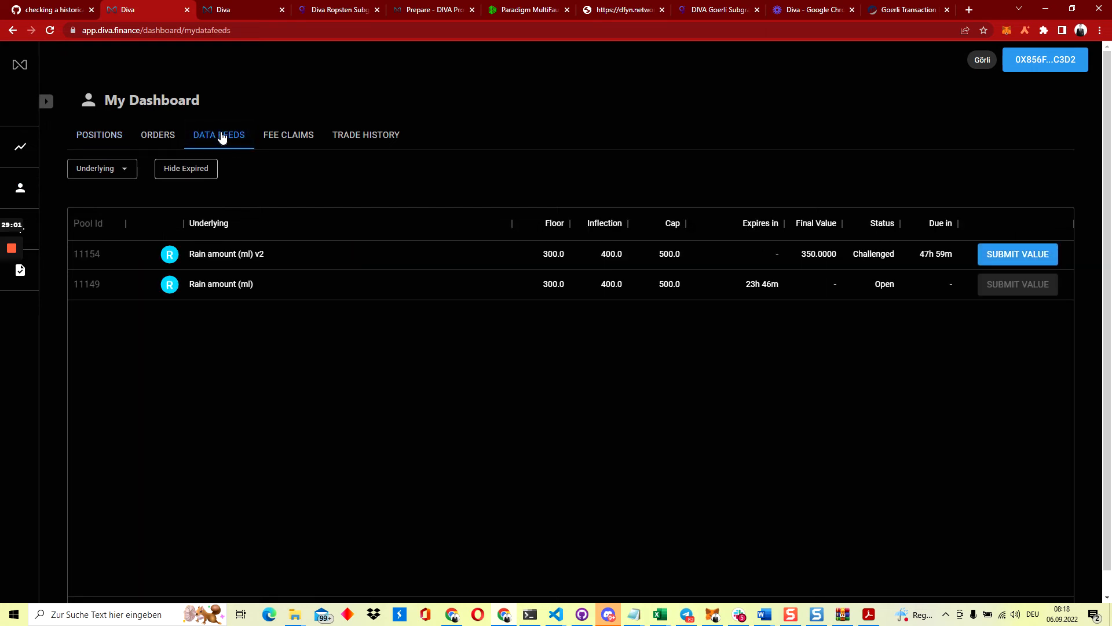
pyautogui.moveTo(867, 258)
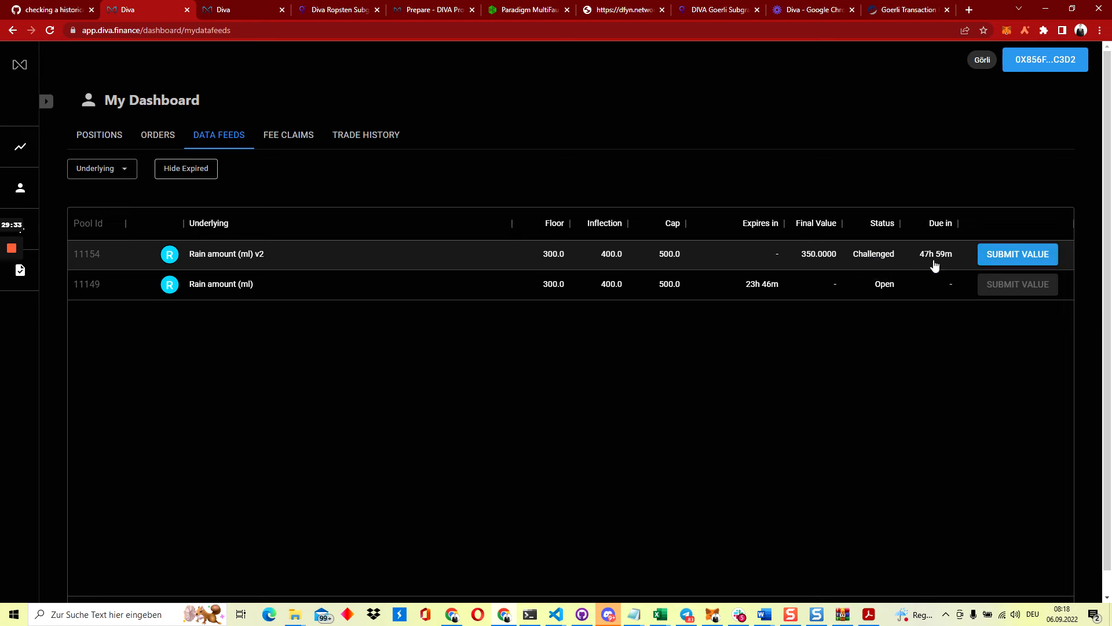
# Resubmit 350 as pool 11154's final value and confirm it in MetaMask
pyautogui.click(1015, 255)
pyautogui.click(515, 344)
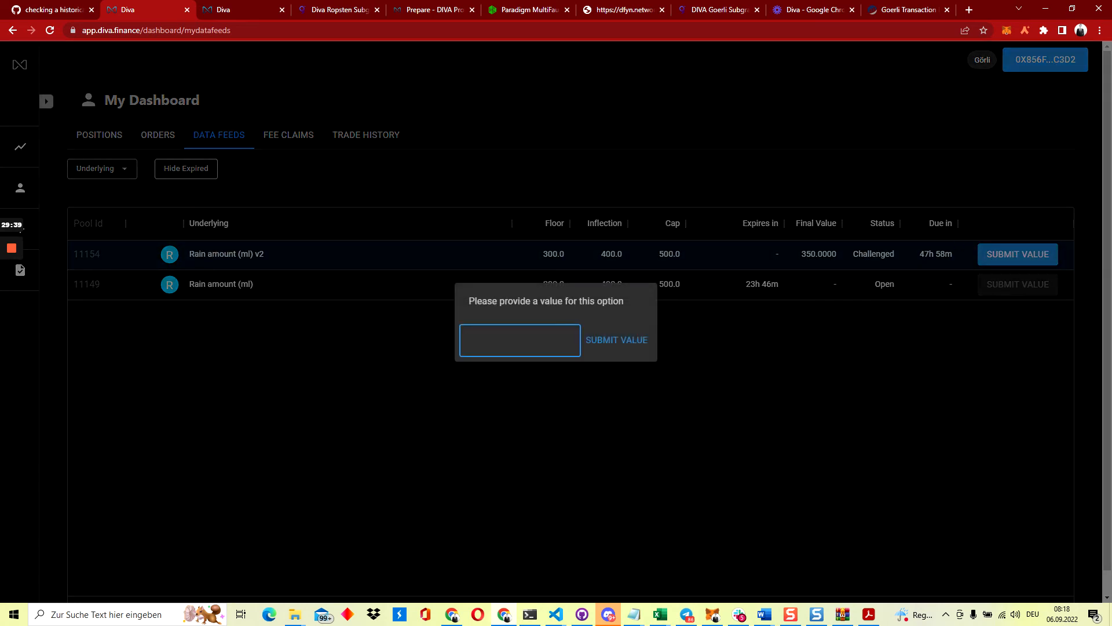
pyautogui.write('350')
pyautogui.click(613, 342)
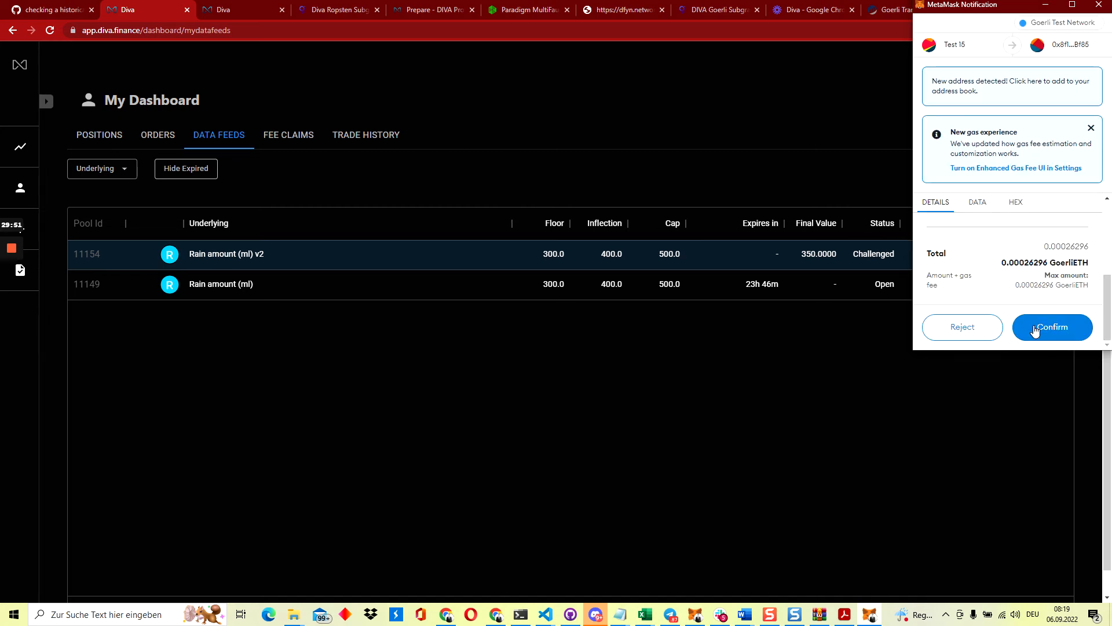
pyautogui.click(1035, 328)
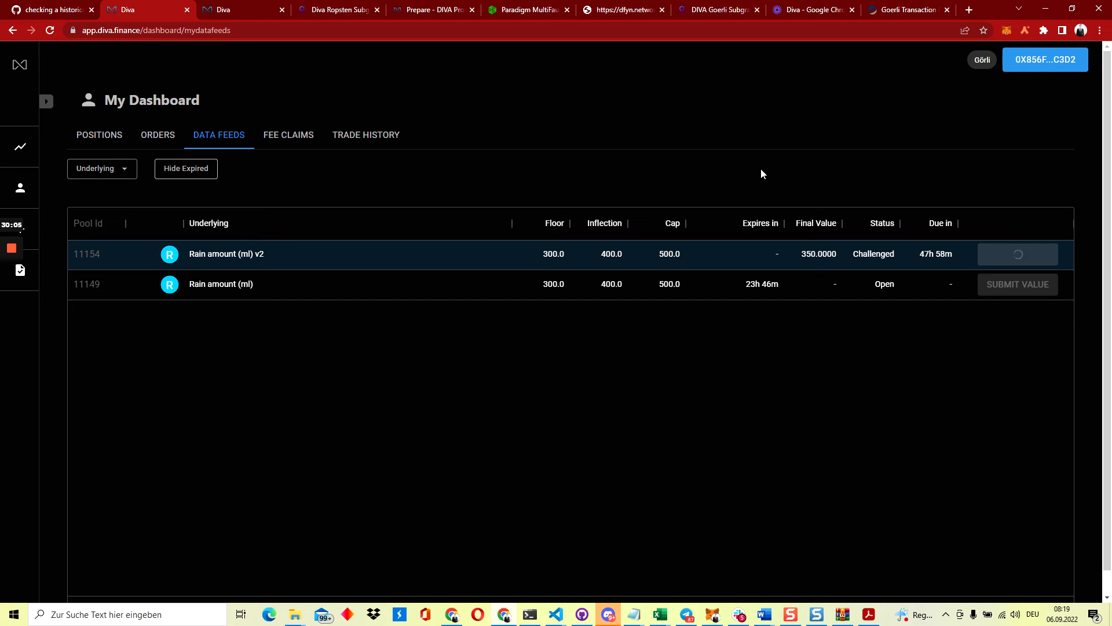
# Check wallet activity and Data Feeds, then find L11154 Confirmed at 350.0000 with 2500.0000 payoff
pyautogui.click(115, 139)
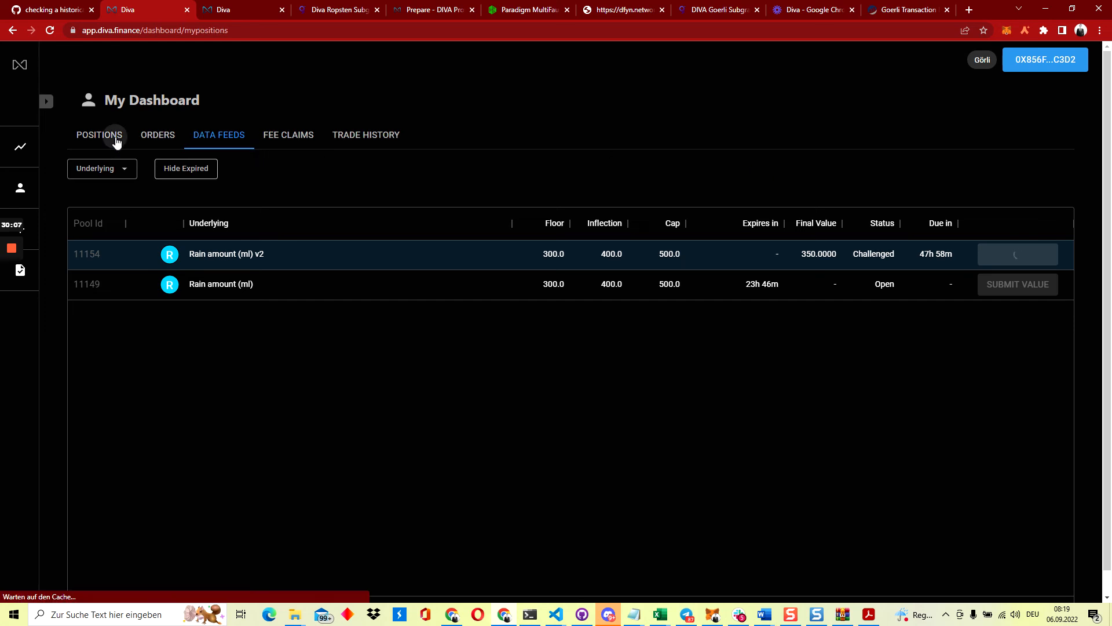
pyautogui.click(205, 139)
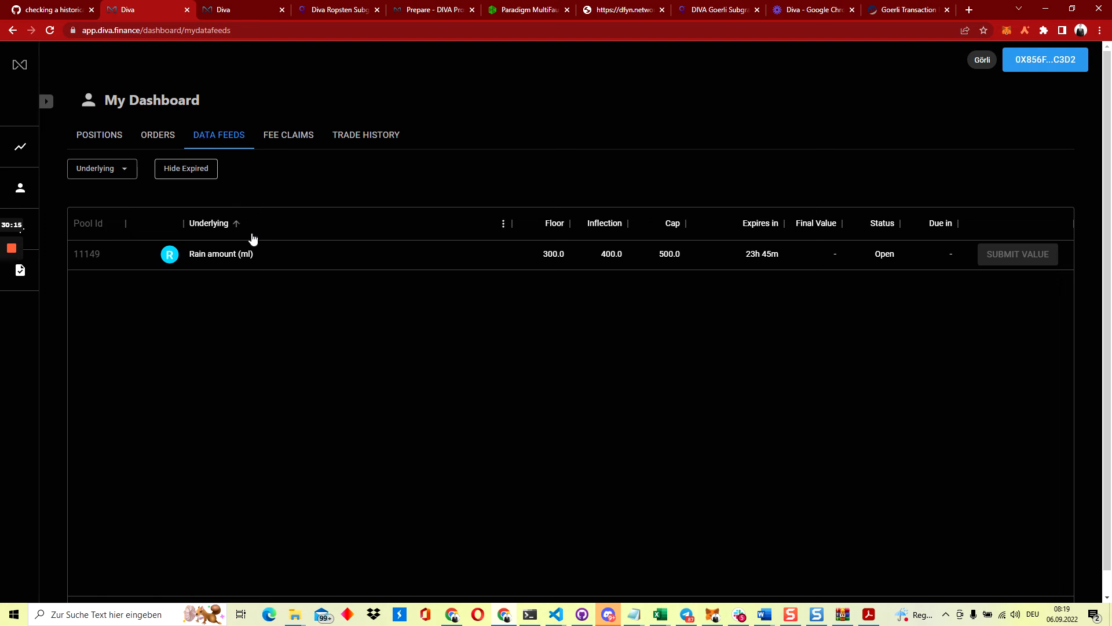
pyautogui.click(1010, 30)
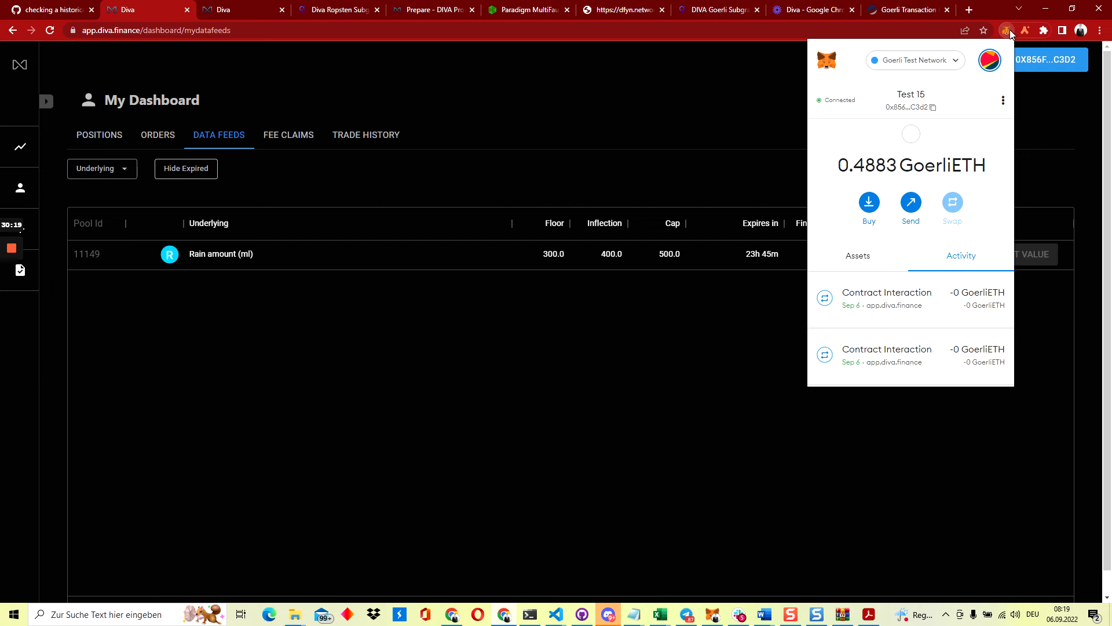
pyautogui.click(752, 131)
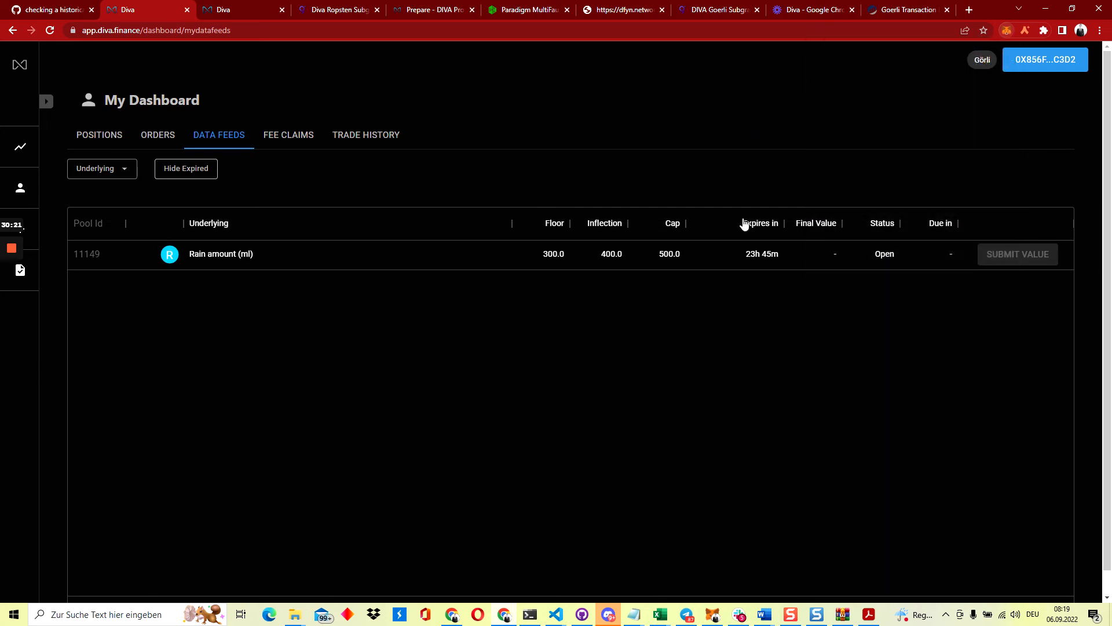
pyautogui.moveTo(759, 259)
pyautogui.click(107, 135)
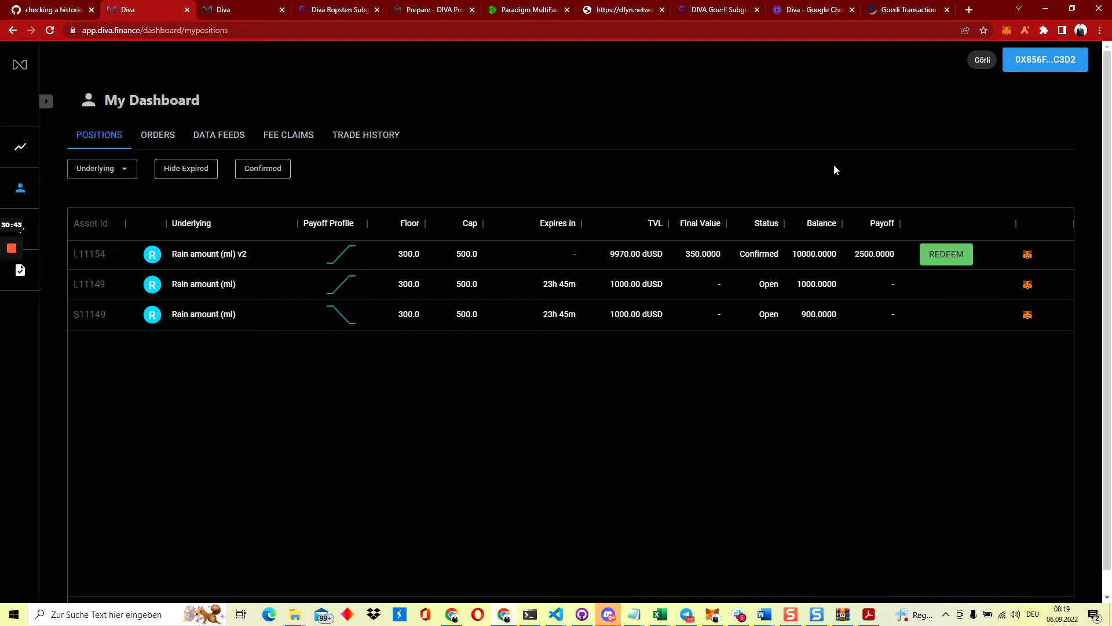
# Switch MetaMask to Test 16 to show S11154 Confirmed with a 7500.0000 payoff
pyautogui.click(1006, 36)
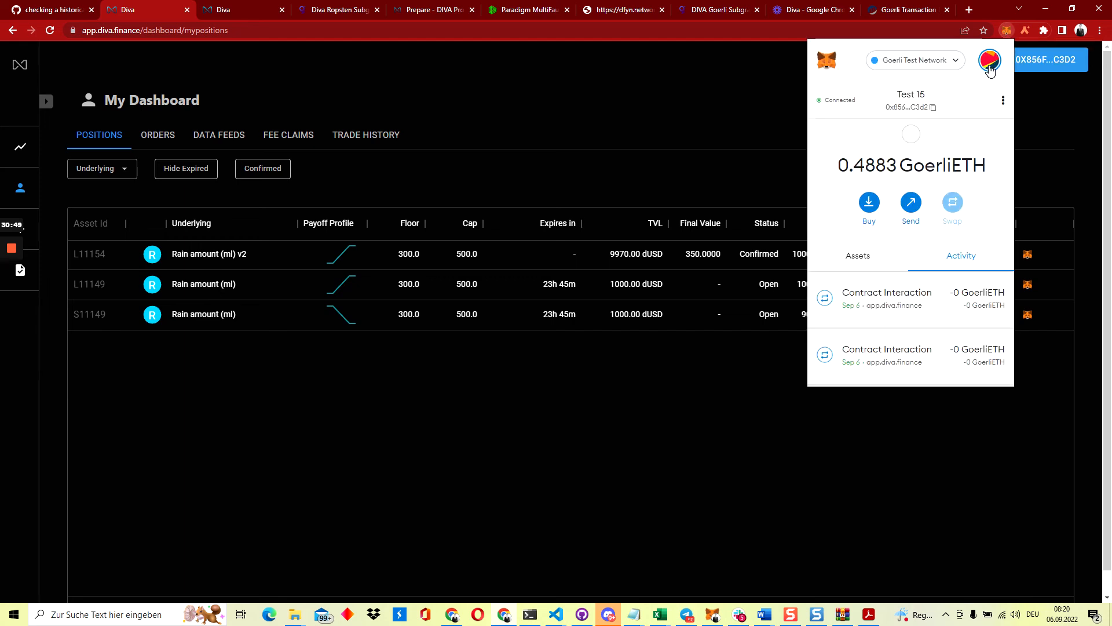
pyautogui.click(990, 64)
pyautogui.scroll(-10, 930, 171)
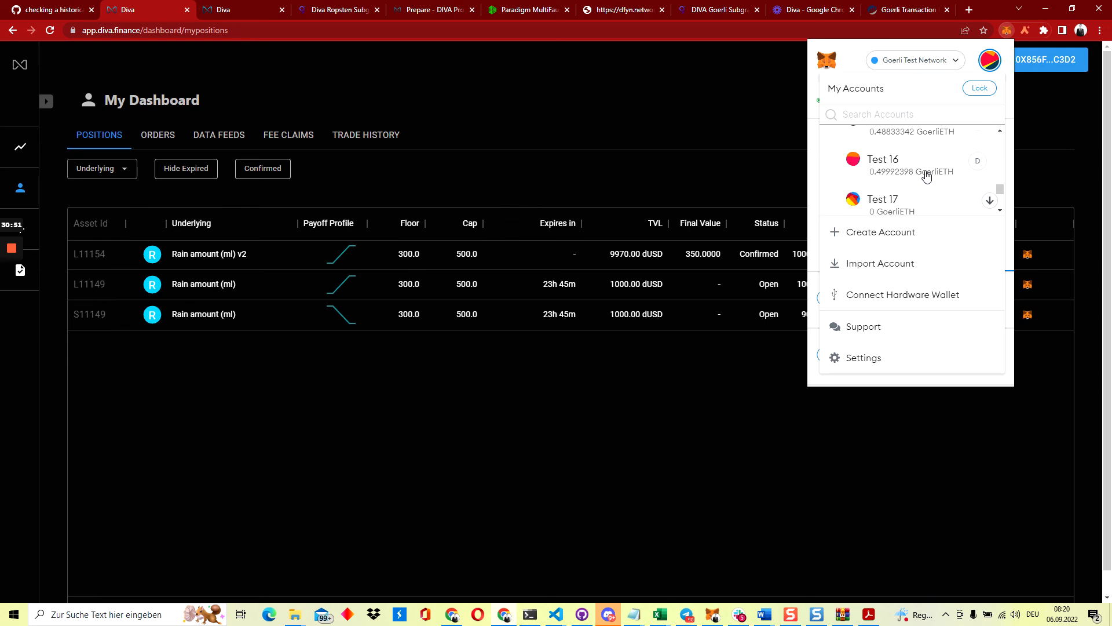
pyautogui.click(904, 152)
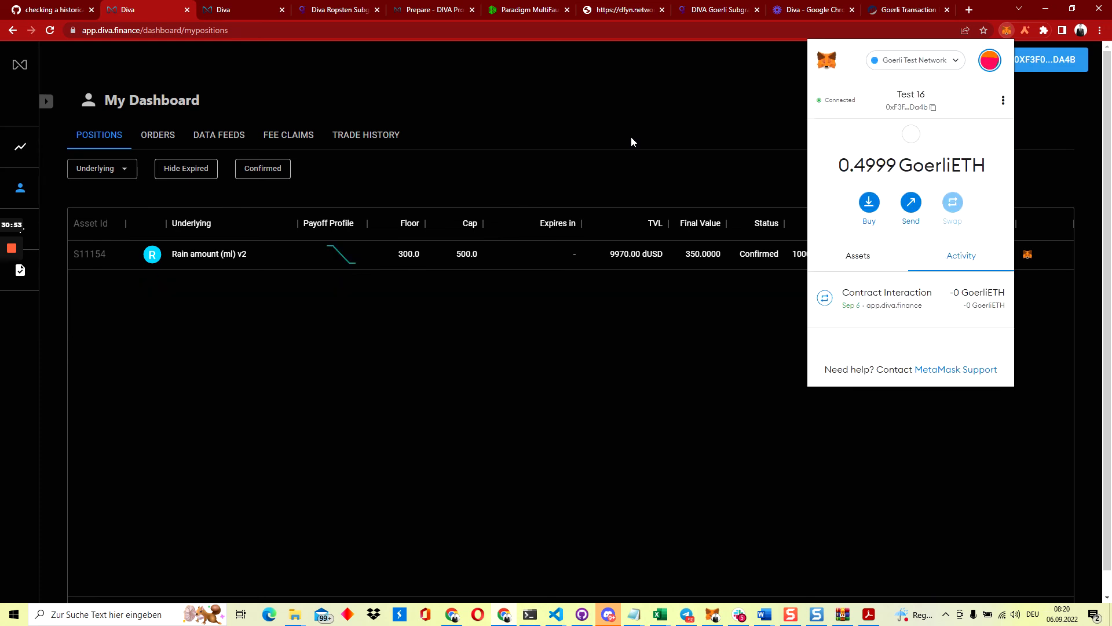
pyautogui.click(631, 137)
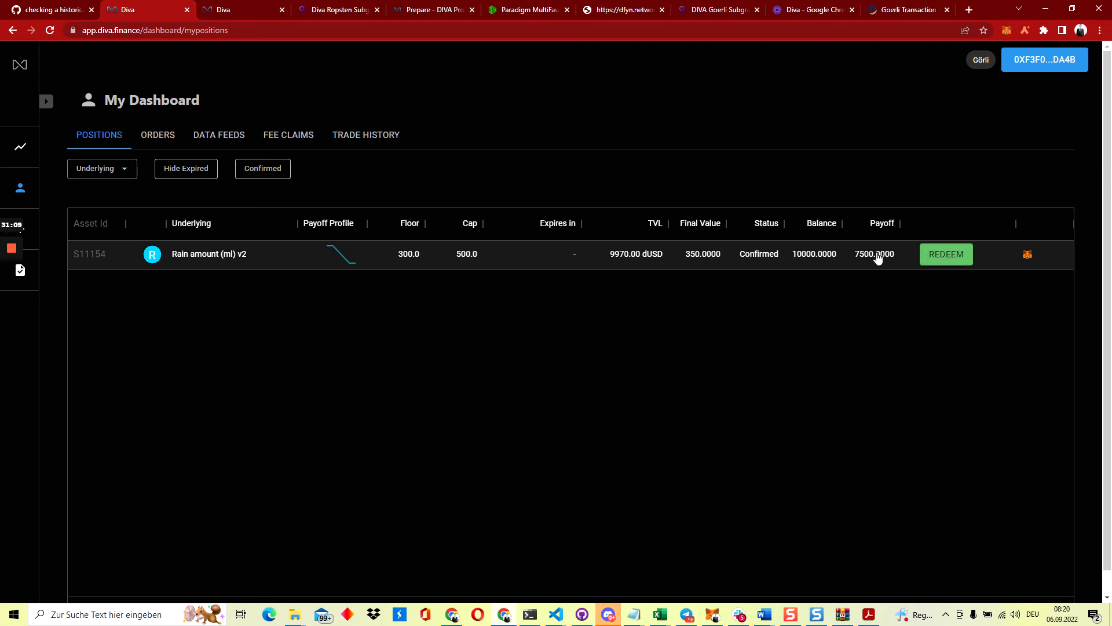
pyautogui.click(1006, 30)
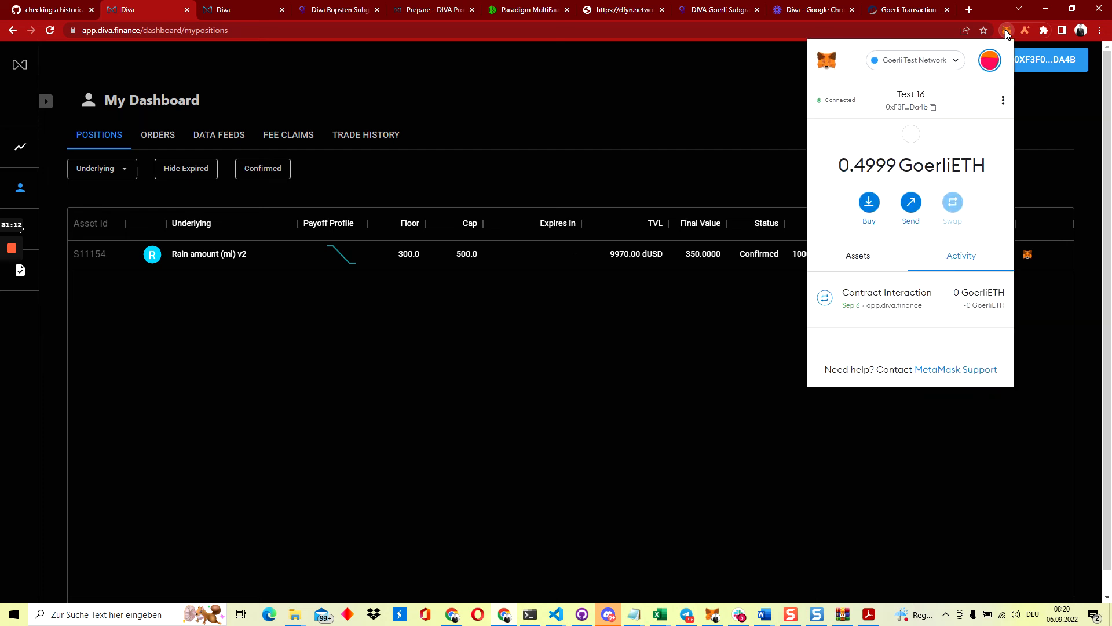
pyautogui.click(858, 256)
pyautogui.scroll(-2, 862, 296)
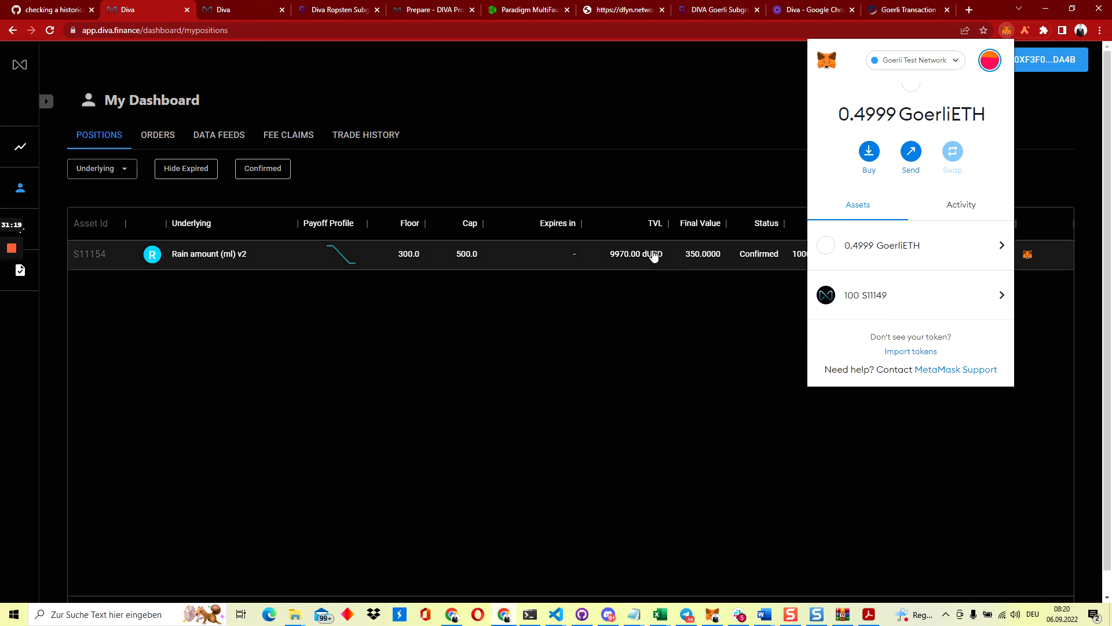
pyautogui.click(563, 180)
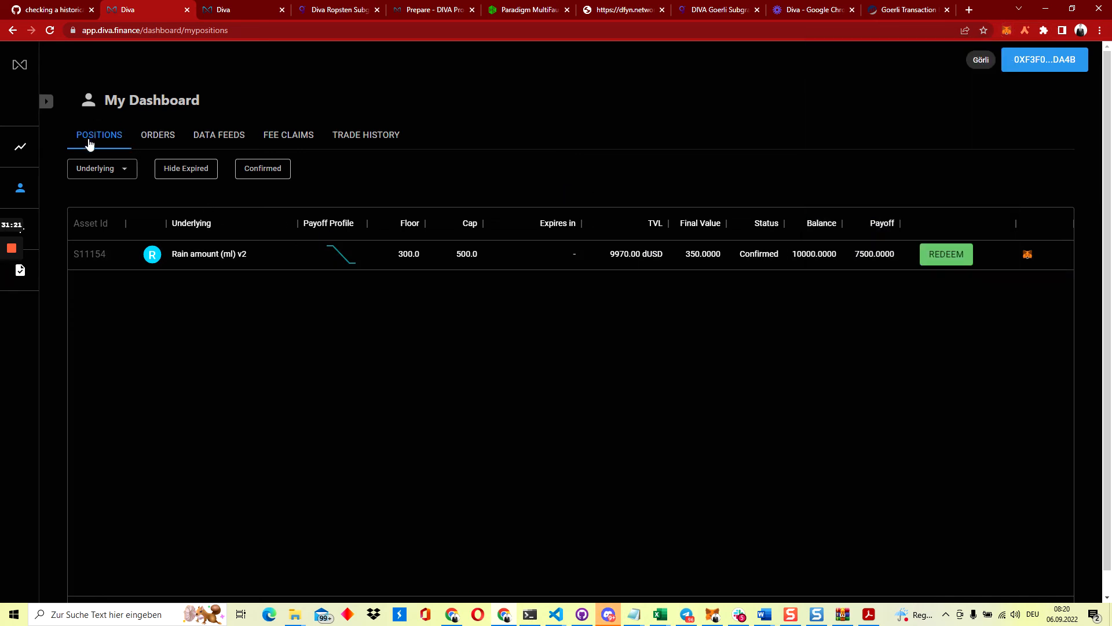
pyautogui.click(180, 253)
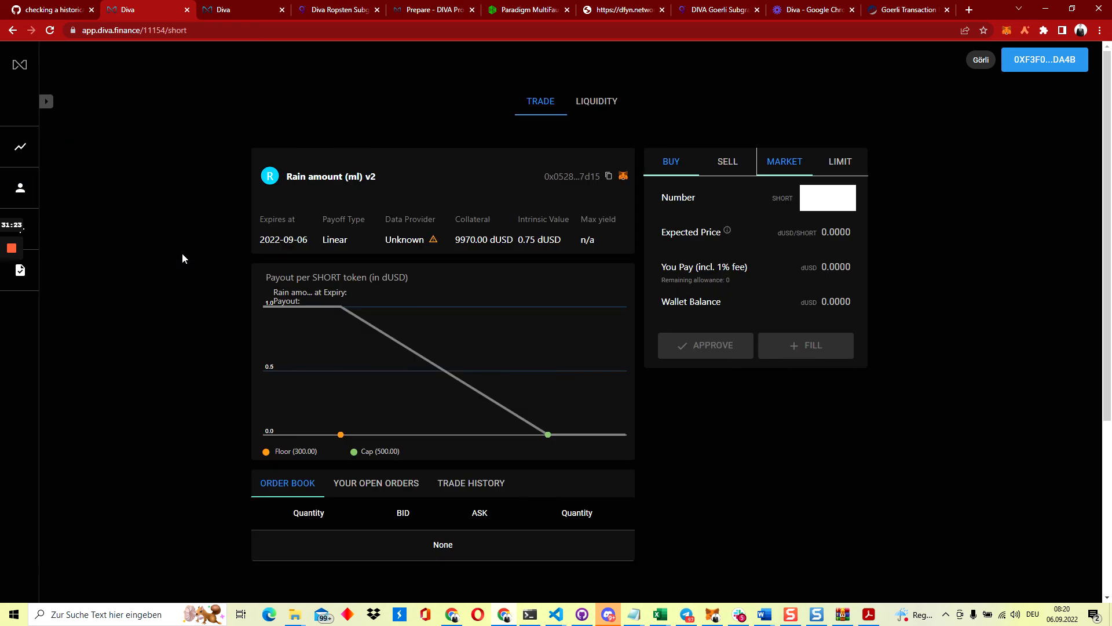
pyautogui.moveTo(486, 240)
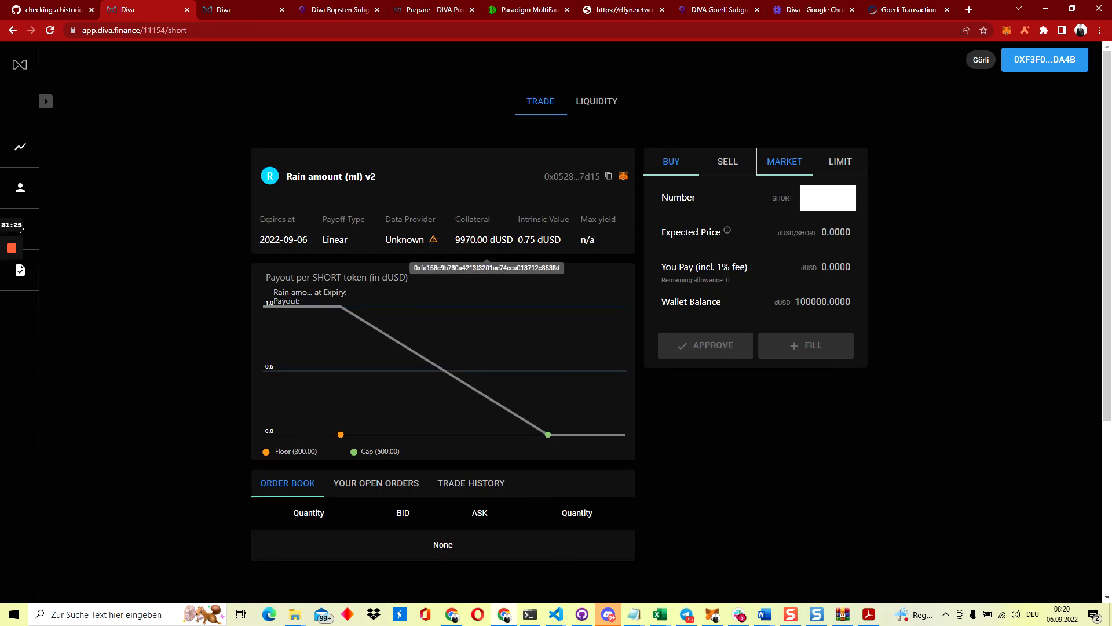
pyautogui.click(13, 30)
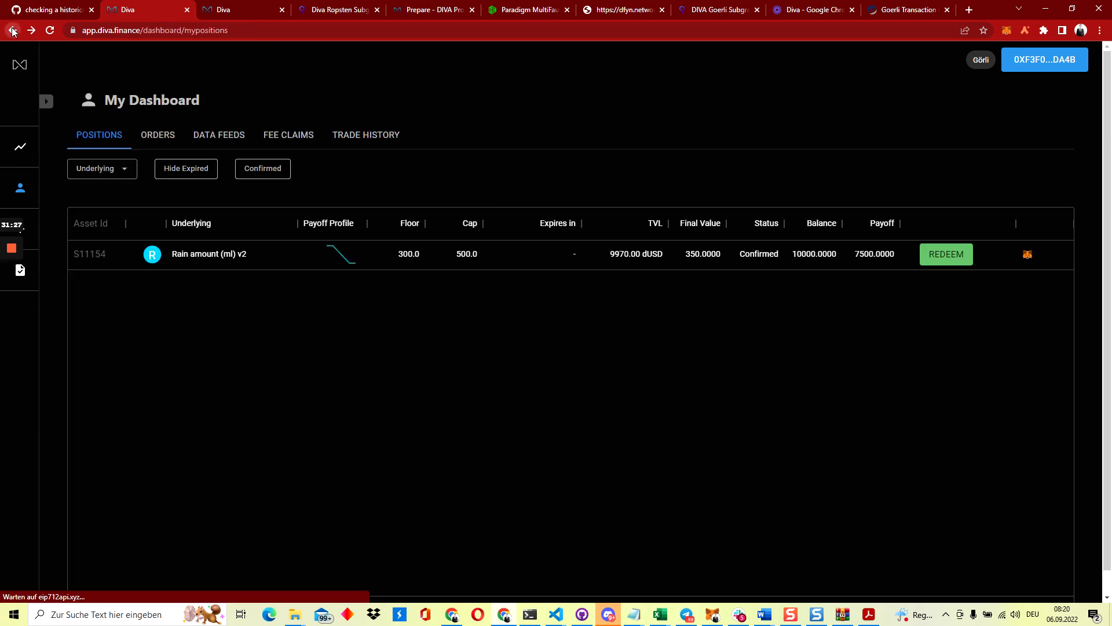
pyautogui.click(1006, 33)
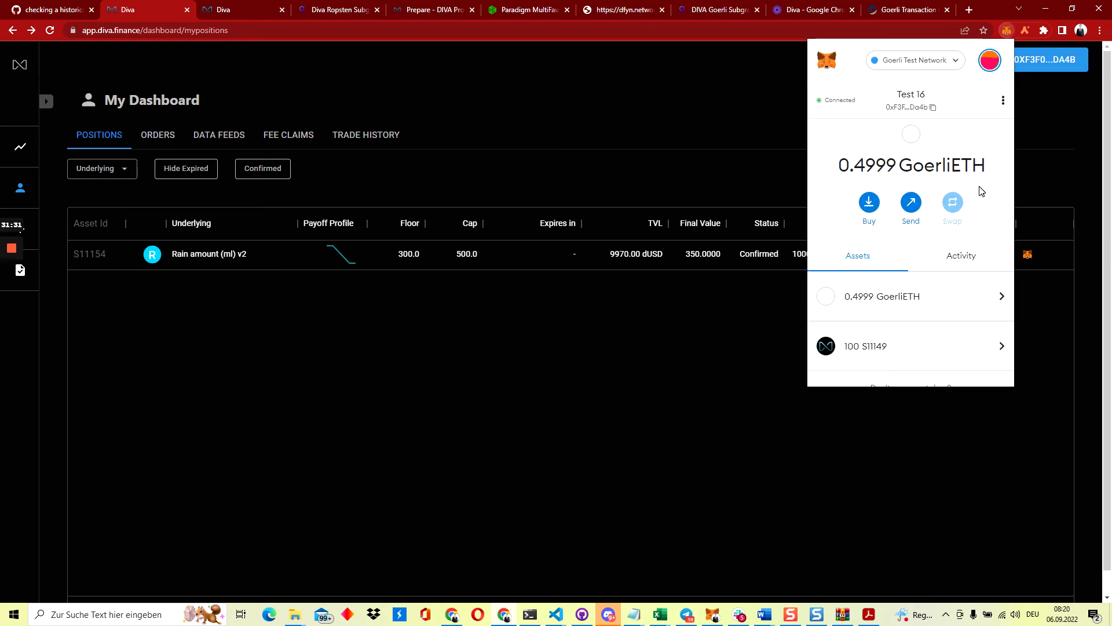
pyautogui.scroll(-1, 868, 337)
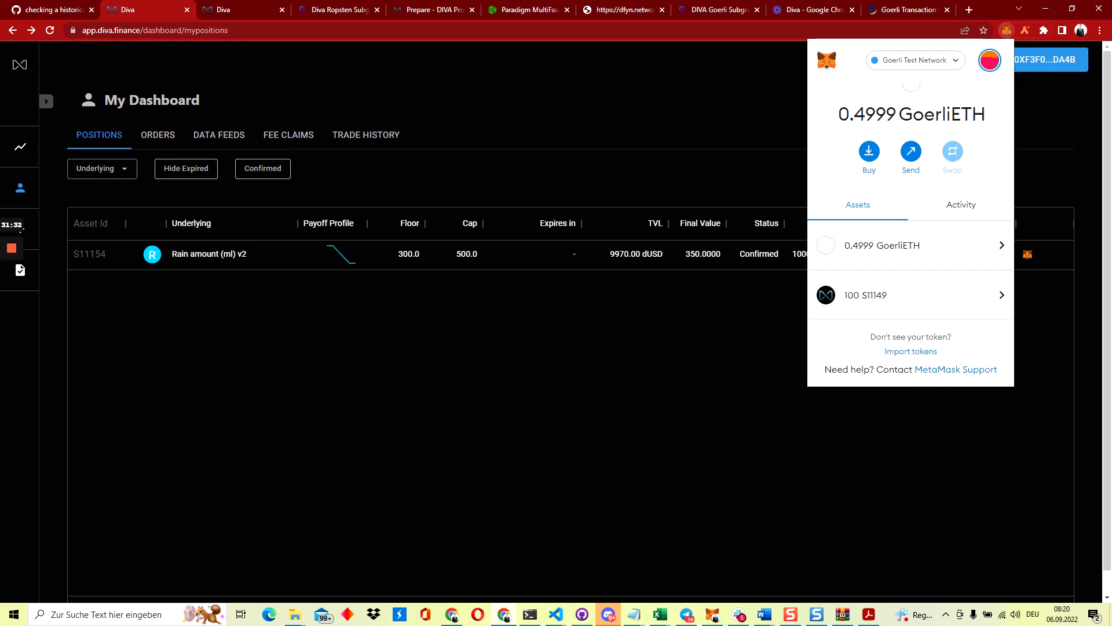
pyautogui.click(903, 355)
pyautogui.hotkey('ctrl', 'v')
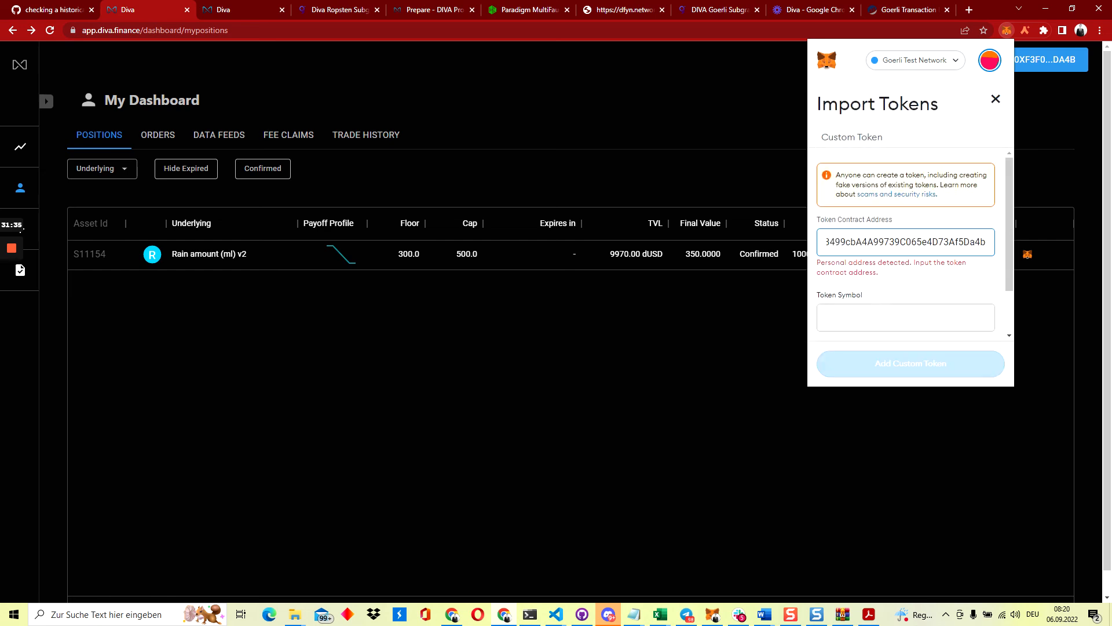
pyautogui.click(892, 318)
pyautogui.doubleClick(888, 242)
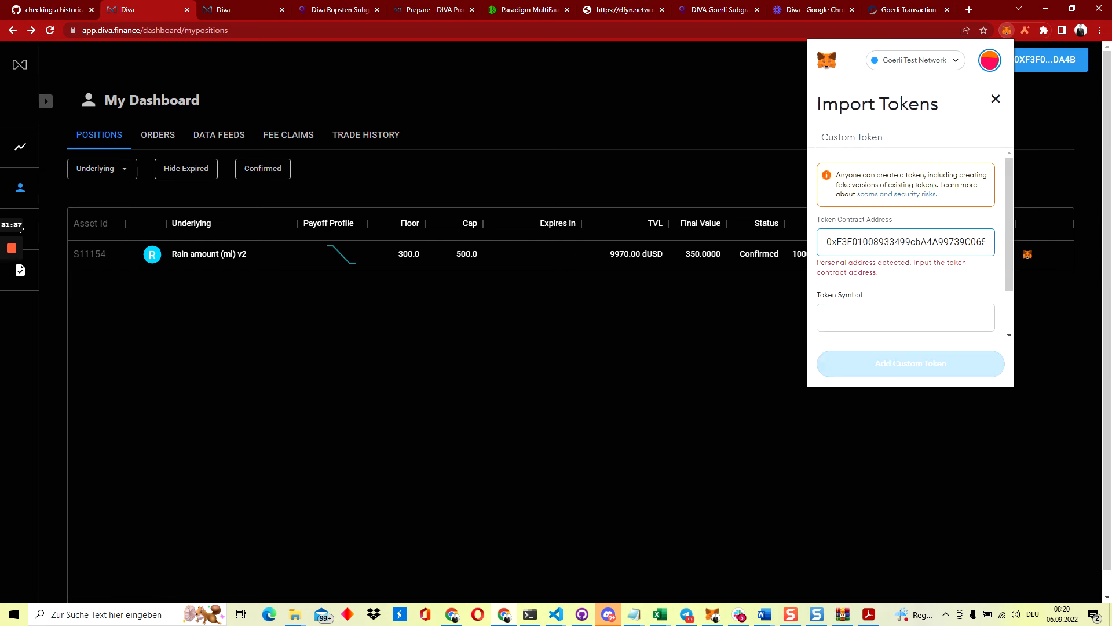
pyautogui.hotkey('ctrl', 'v')
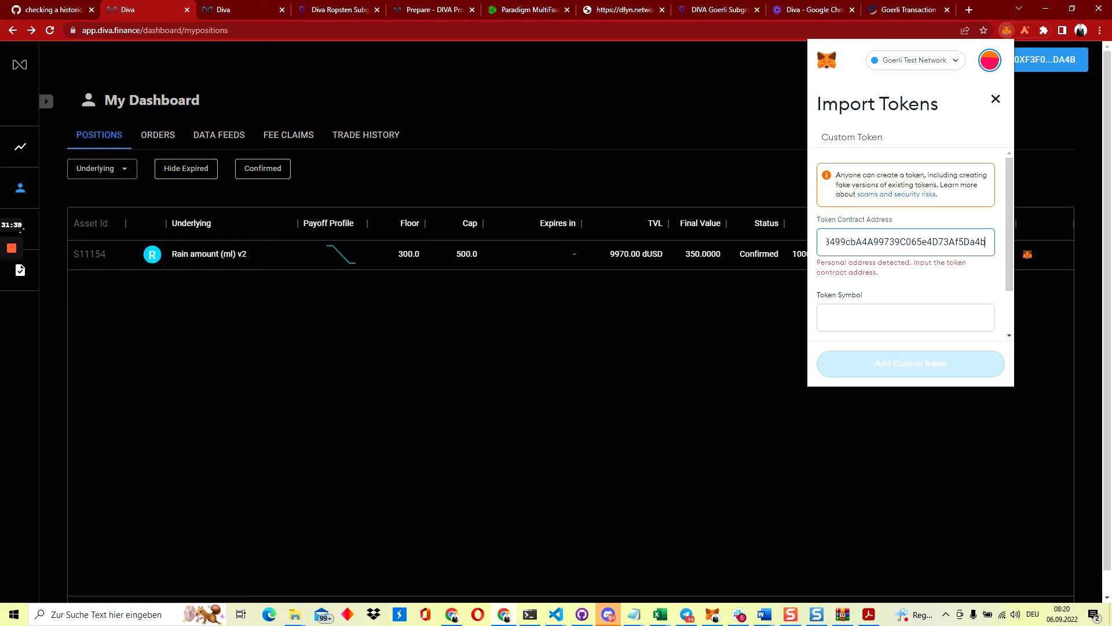
pyautogui.click(880, 288)
pyautogui.doubleClick(921, 242)
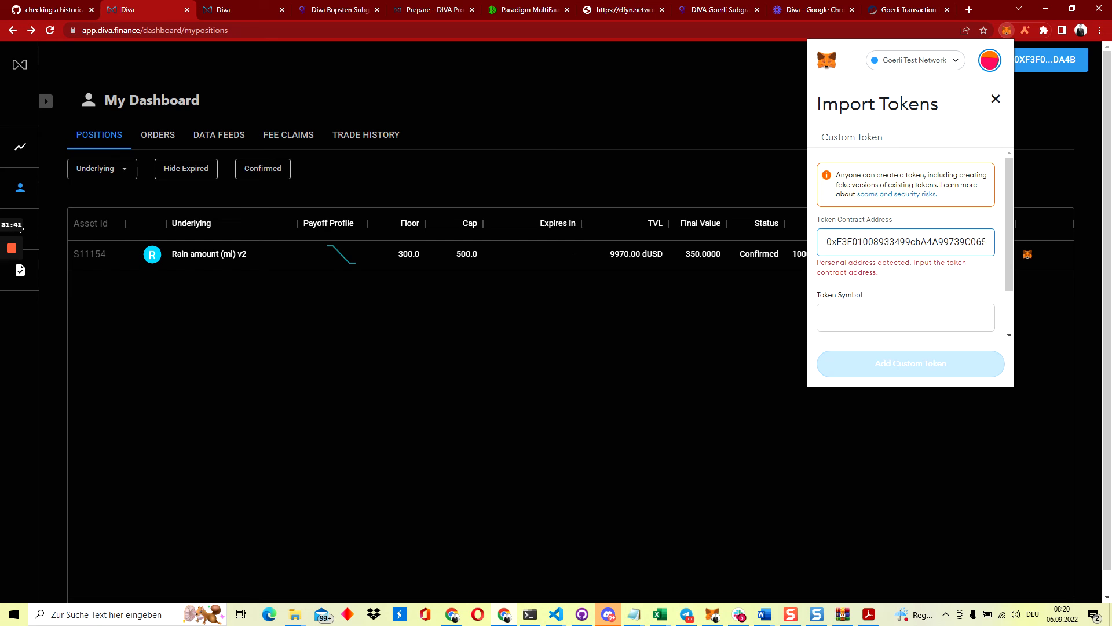
pyautogui.click(997, 100)
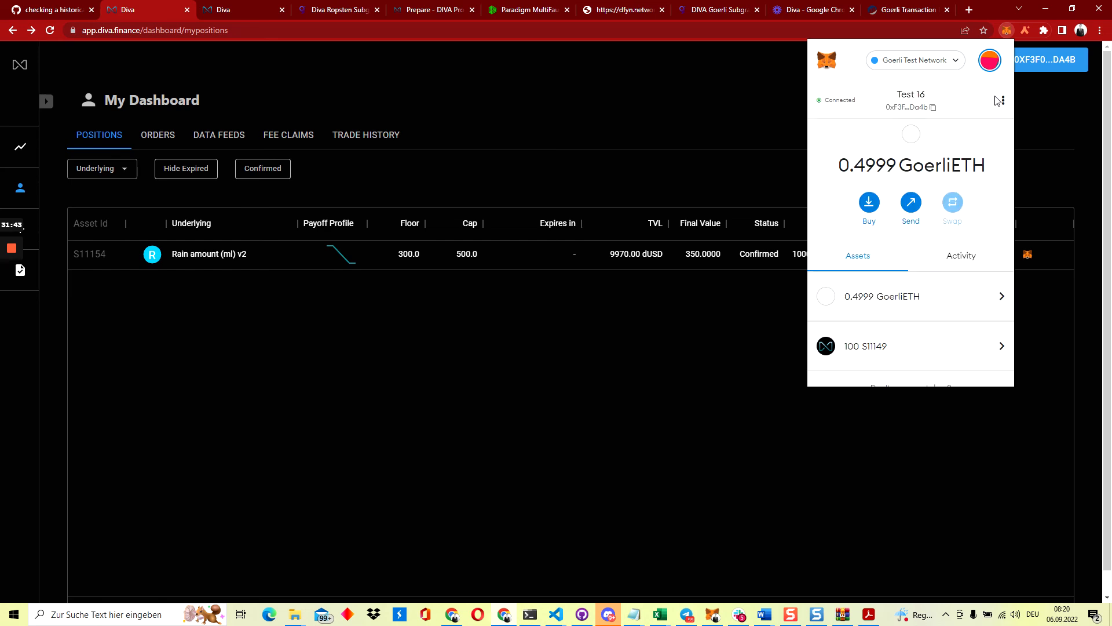
pyautogui.click(900, 358)
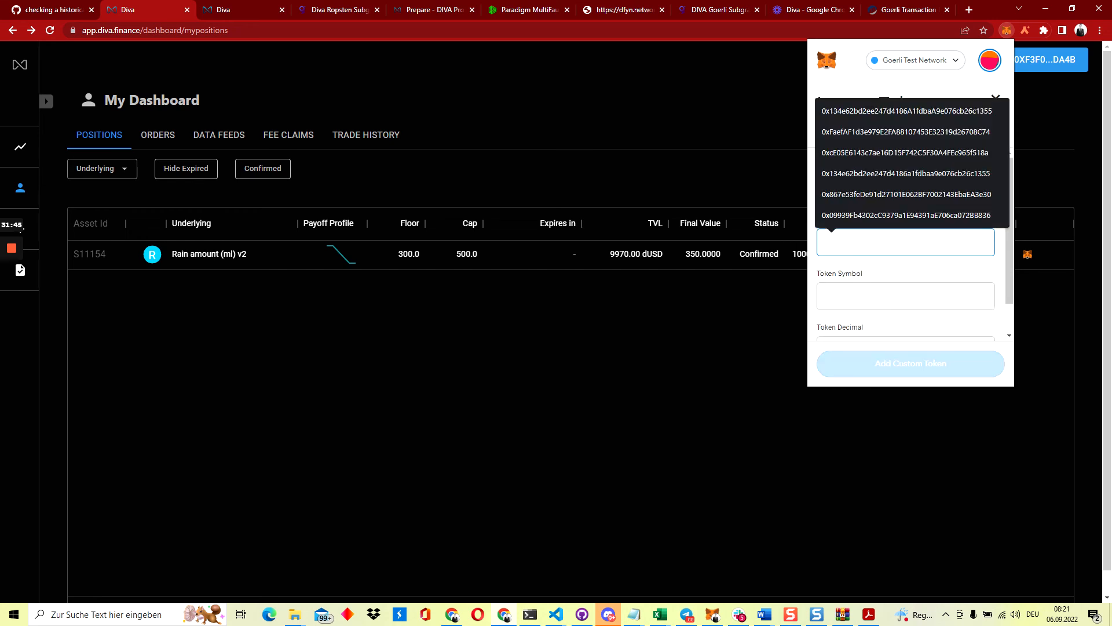
pyautogui.hotkey('ctrl', 'v')
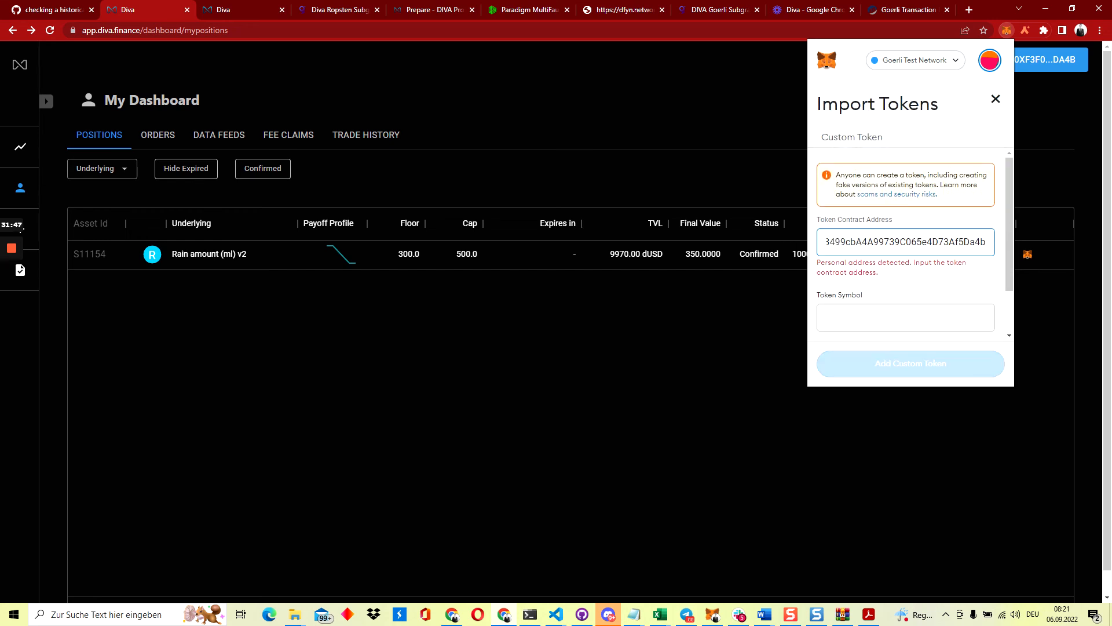
pyautogui.scroll(-1, 915, 240)
pyautogui.click(871, 261)
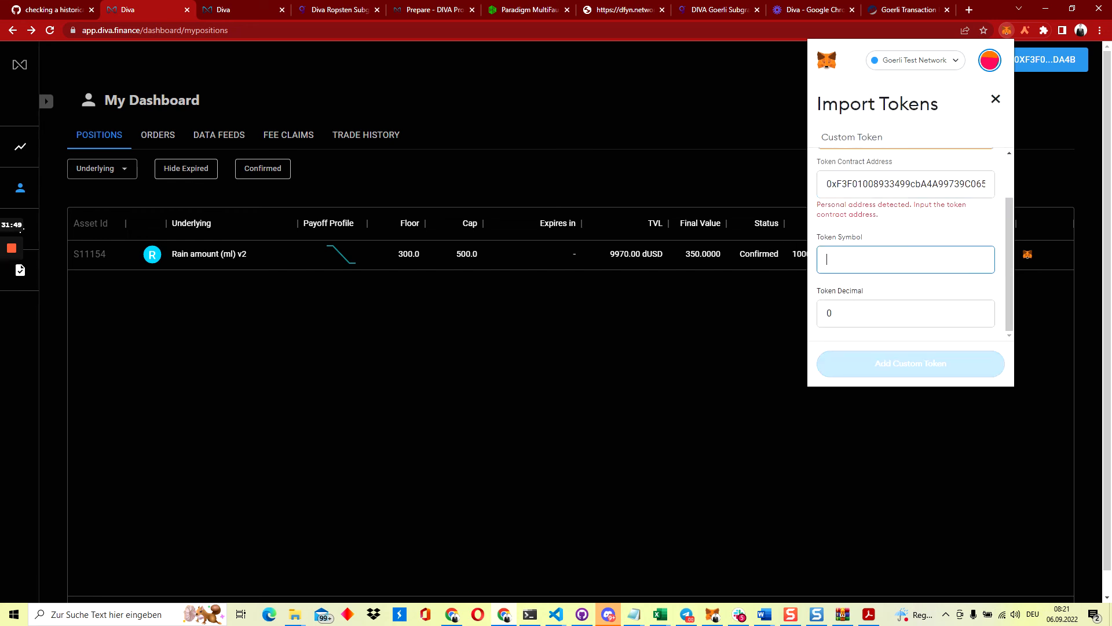
pyautogui.scroll(1, 870, 261)
pyautogui.click(832, 242)
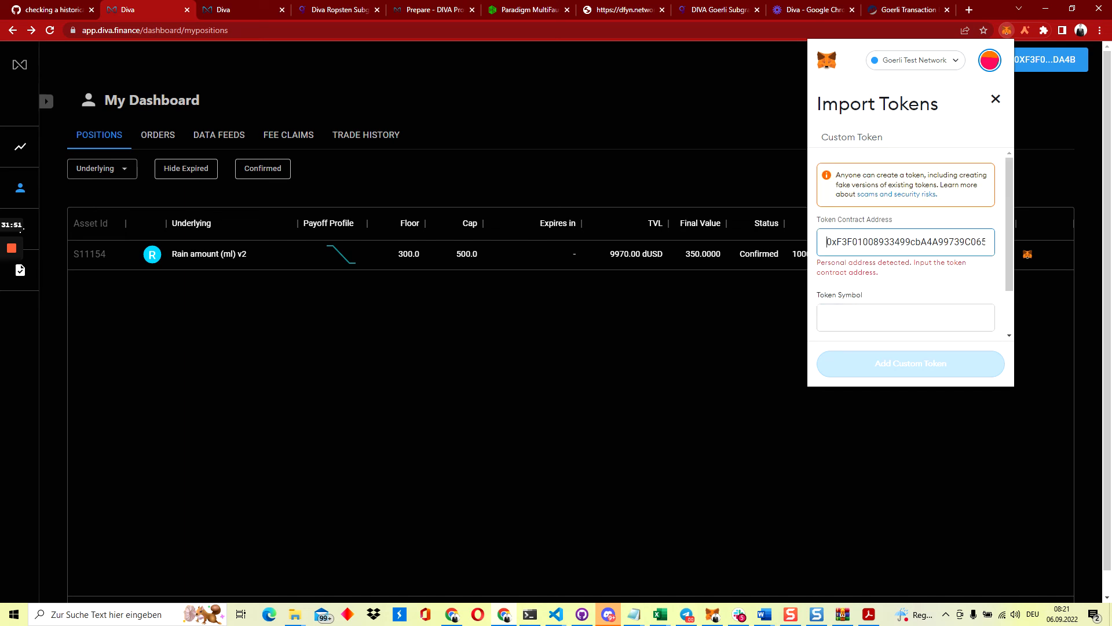
pyautogui.press('End')
pyautogui.press('BackSpace')
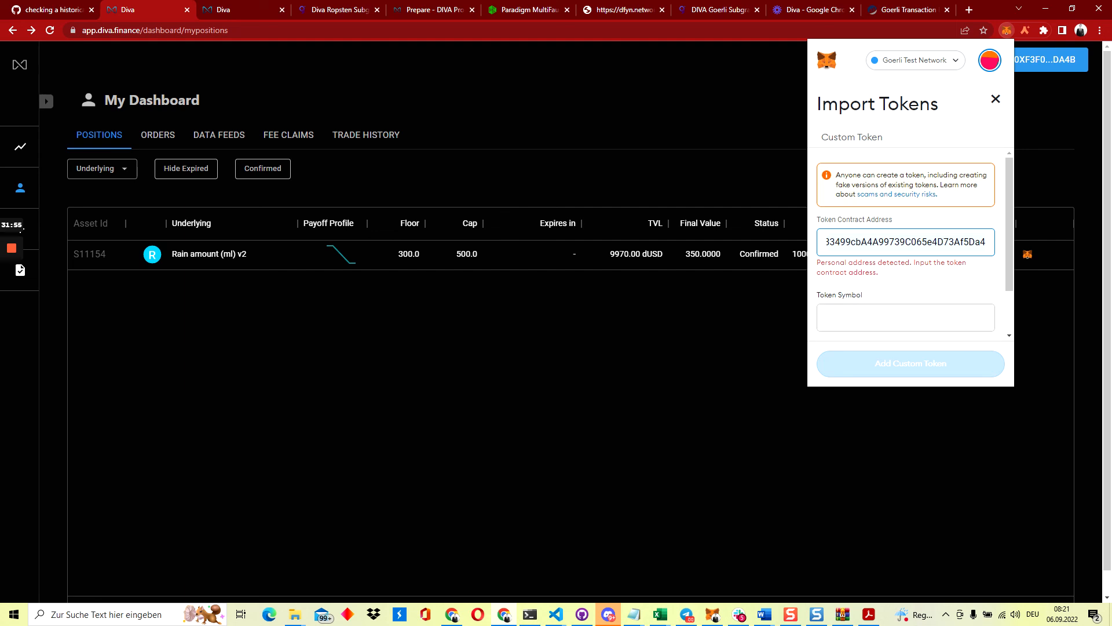
pyautogui.doubleClick(889, 242)
pyautogui.hotkey('ctrl', 'v')
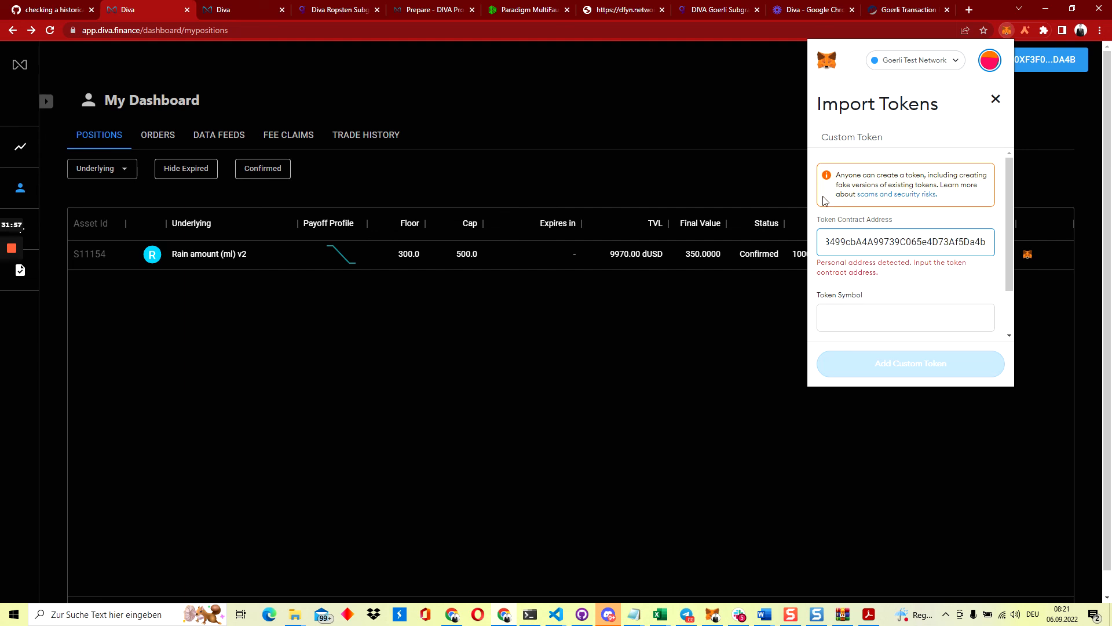
pyautogui.click(702, 155)
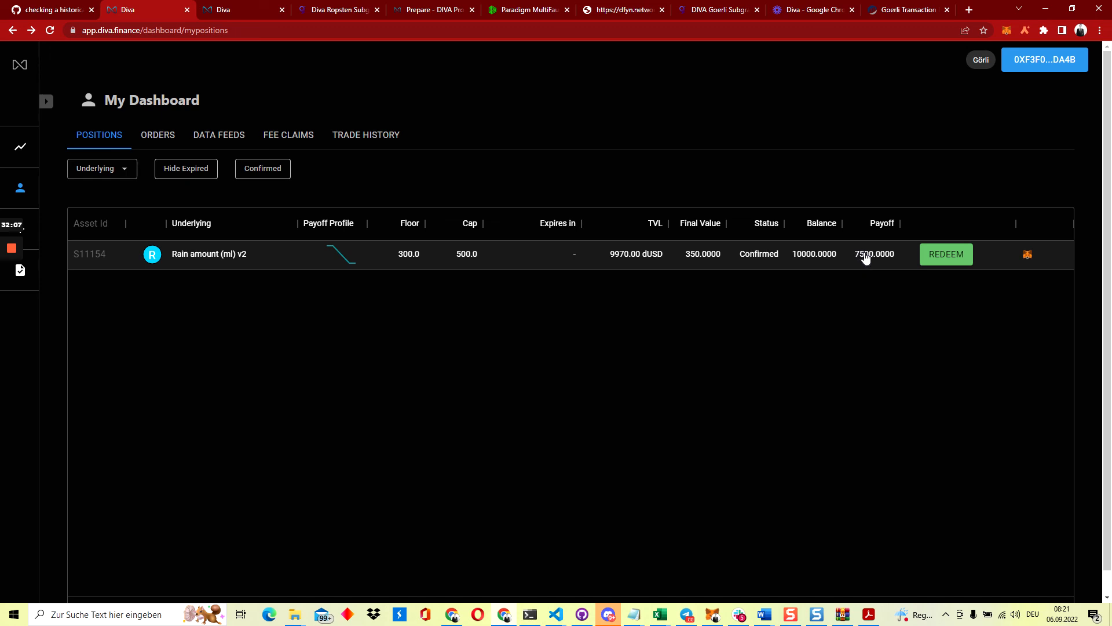
# Check the wallet, view the Rain amount (ml) v2 trade page, and return to My Positions
pyautogui.click(1006, 31)
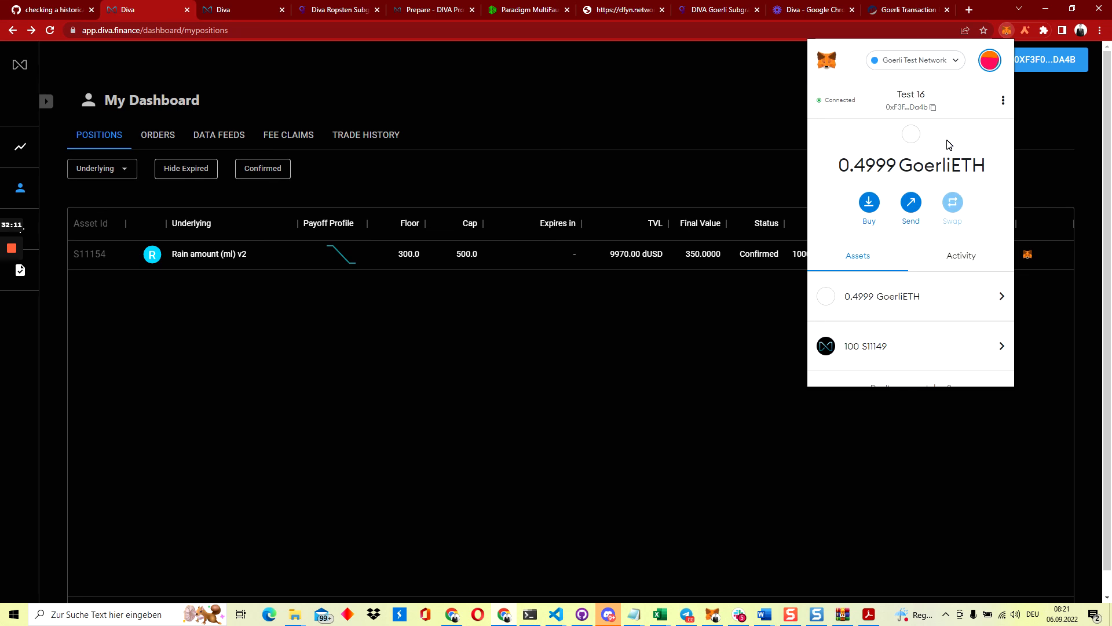
pyautogui.click(695, 131)
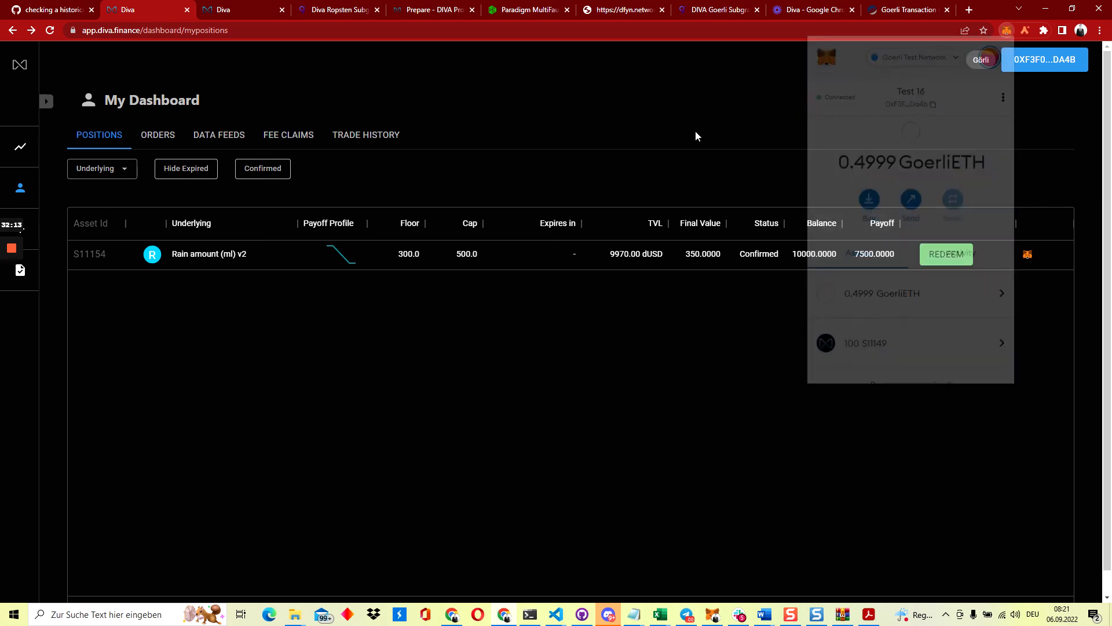
pyautogui.click(210, 261)
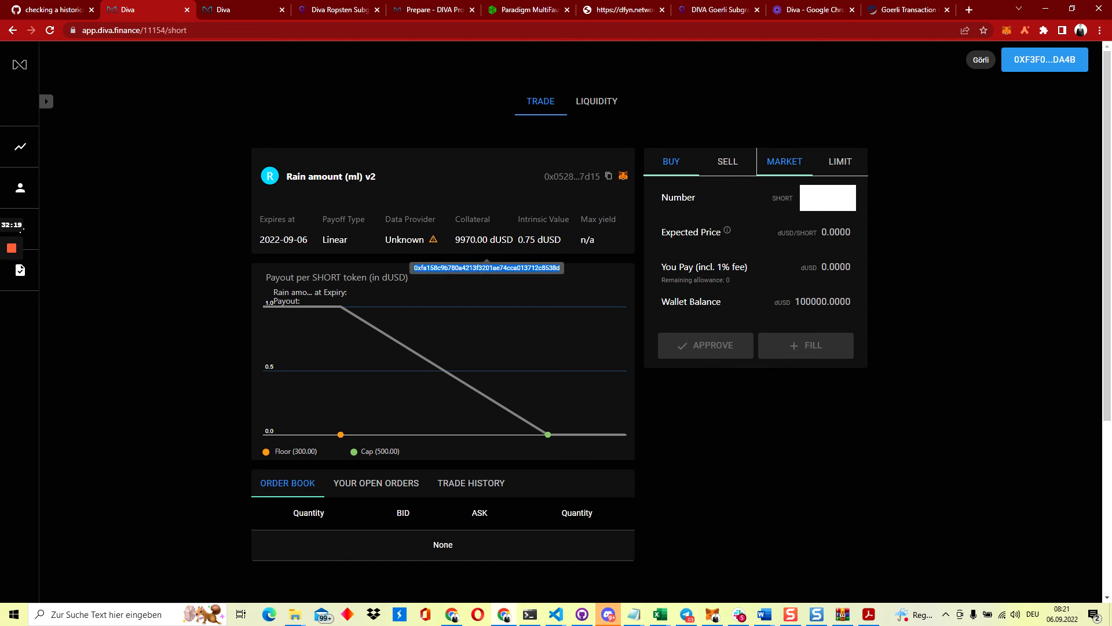
pyautogui.click(20, 188)
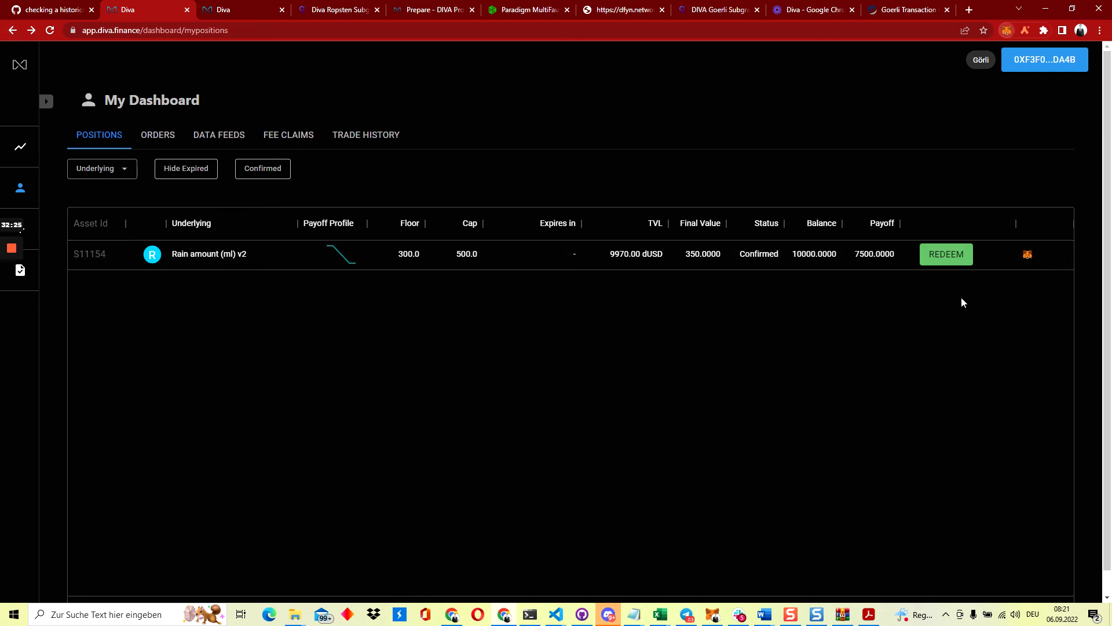
# Import dUSD into MetaMask by its contract address, showing a 100000 dUSD balance
pyautogui.scroll(-2, 867, 265)
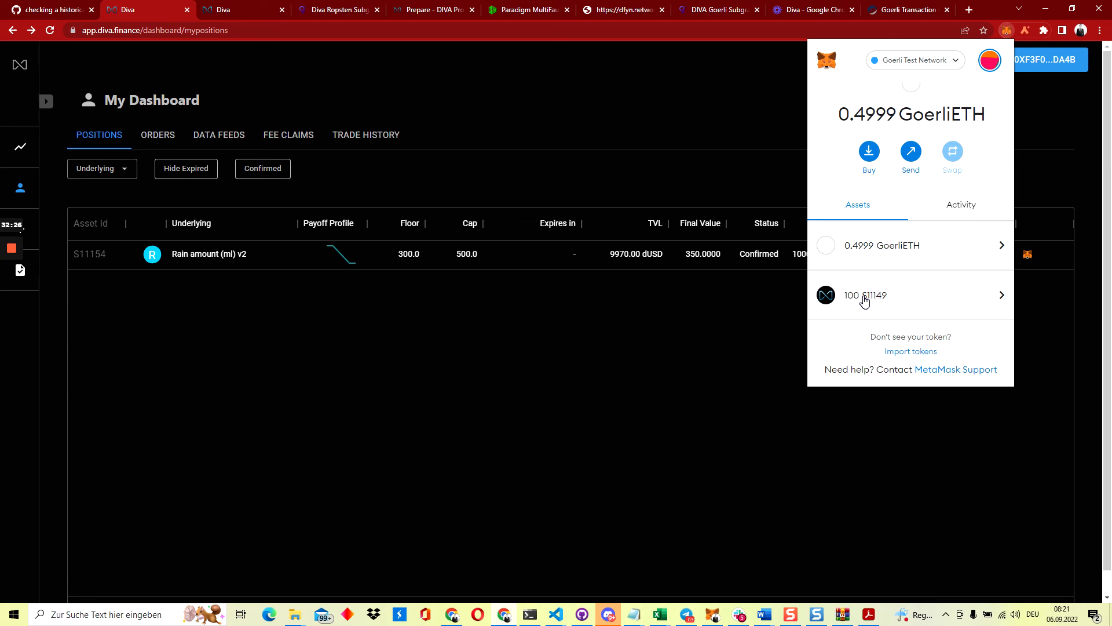
pyautogui.click(899, 352)
pyautogui.click(888, 295)
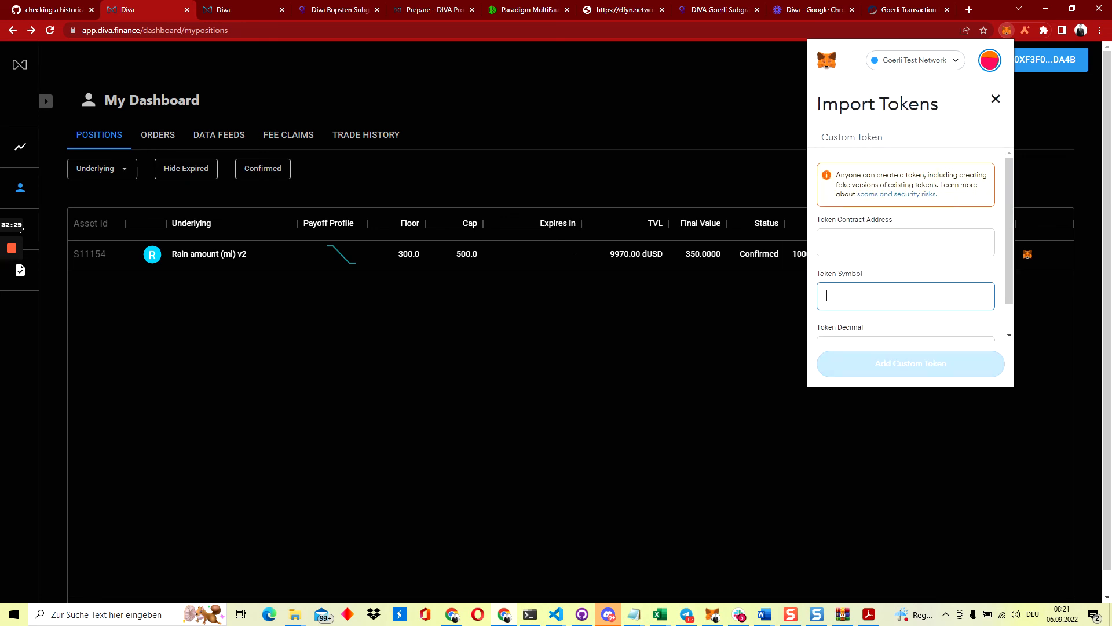
pyautogui.click(888, 242)
pyautogui.write('0xfa158c9b780a4213f3201ae74cca013712c8538d')
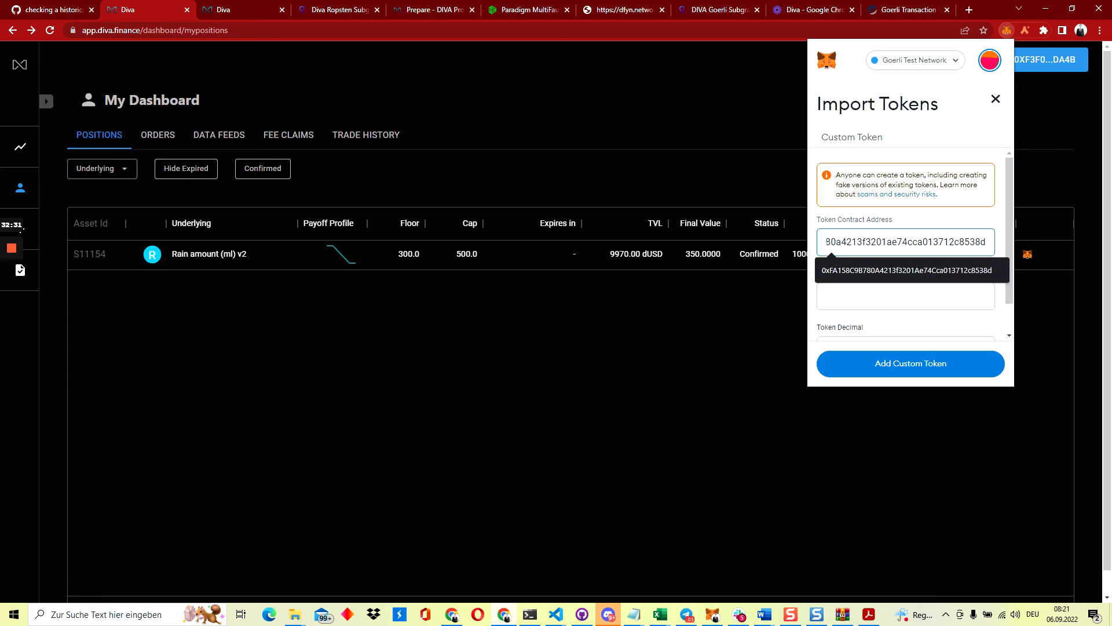
pyautogui.click(852, 290)
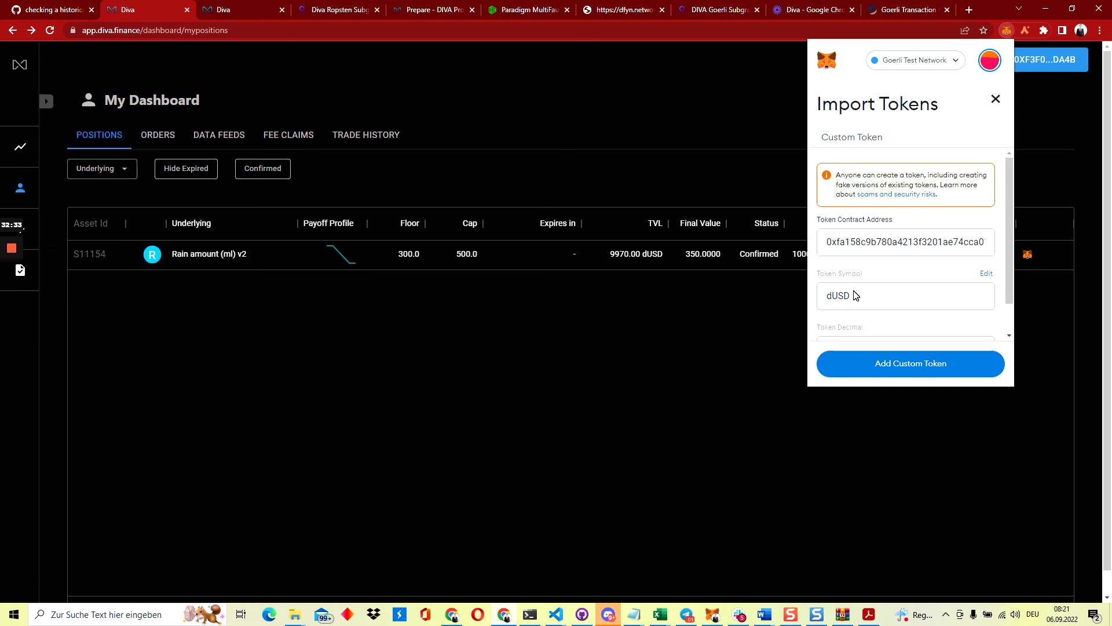
pyautogui.scroll(-1, 911, 286)
pyautogui.click(914, 359)
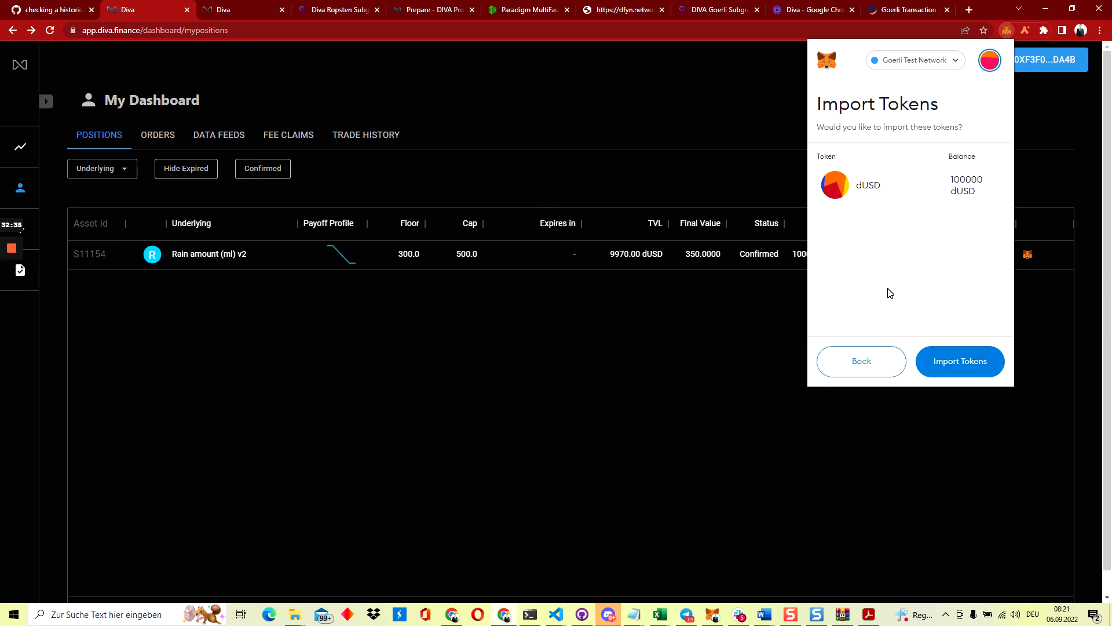
pyautogui.click(954, 366)
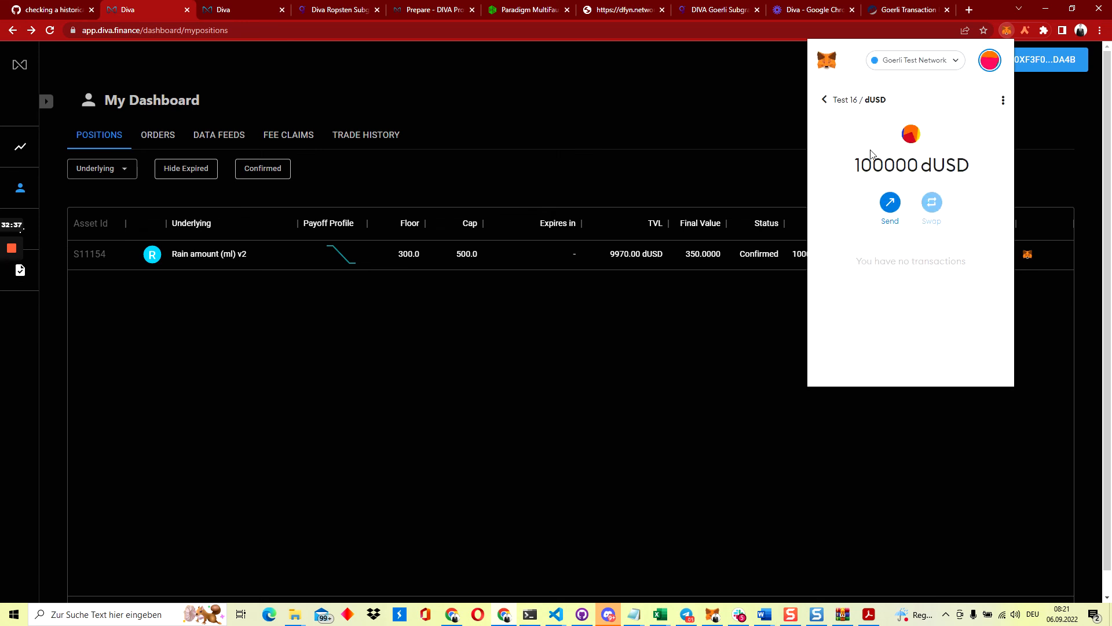
pyautogui.doubleClick(873, 157)
pyautogui.click(851, 204)
pyautogui.click(825, 100)
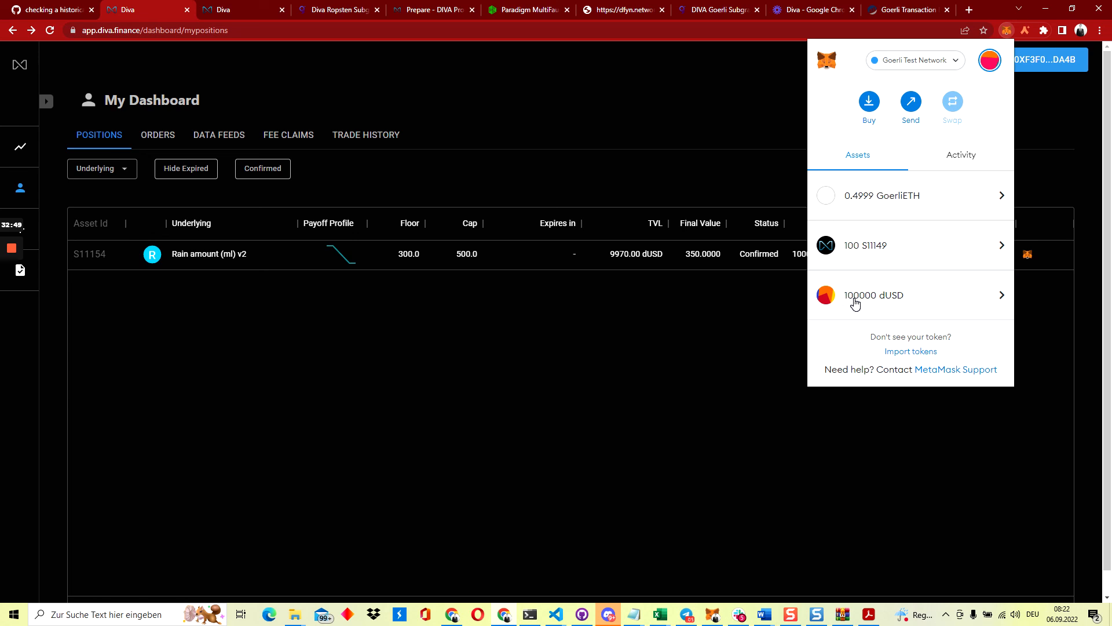
# Redeem short position S11154 for its 7500 payoff and confirm in MetaMask
pyautogui.click(770, 183)
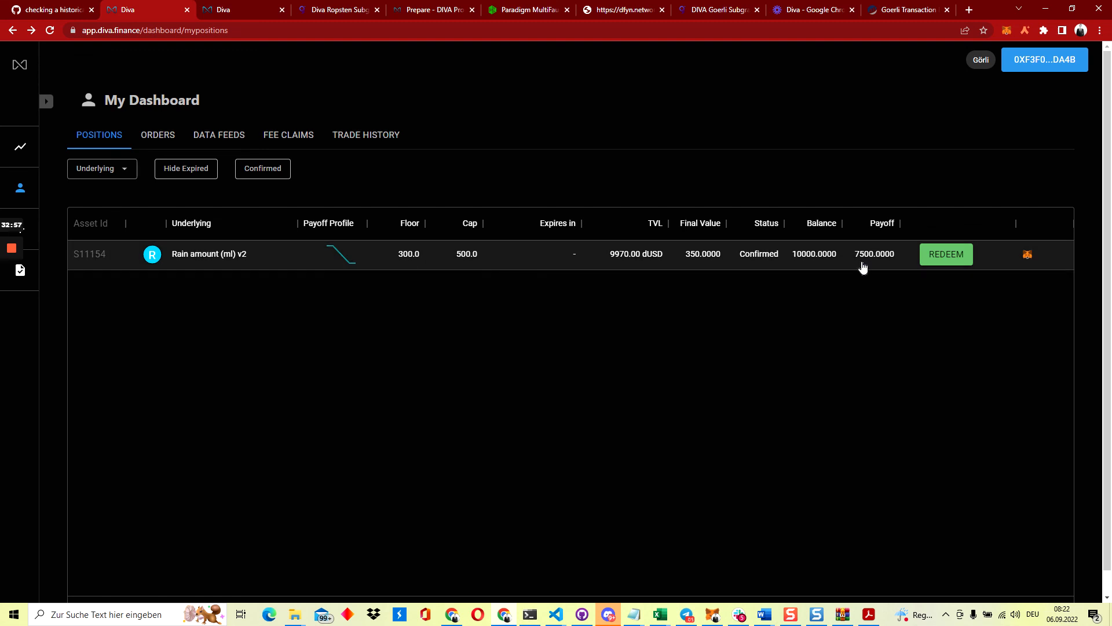
pyautogui.click(945, 258)
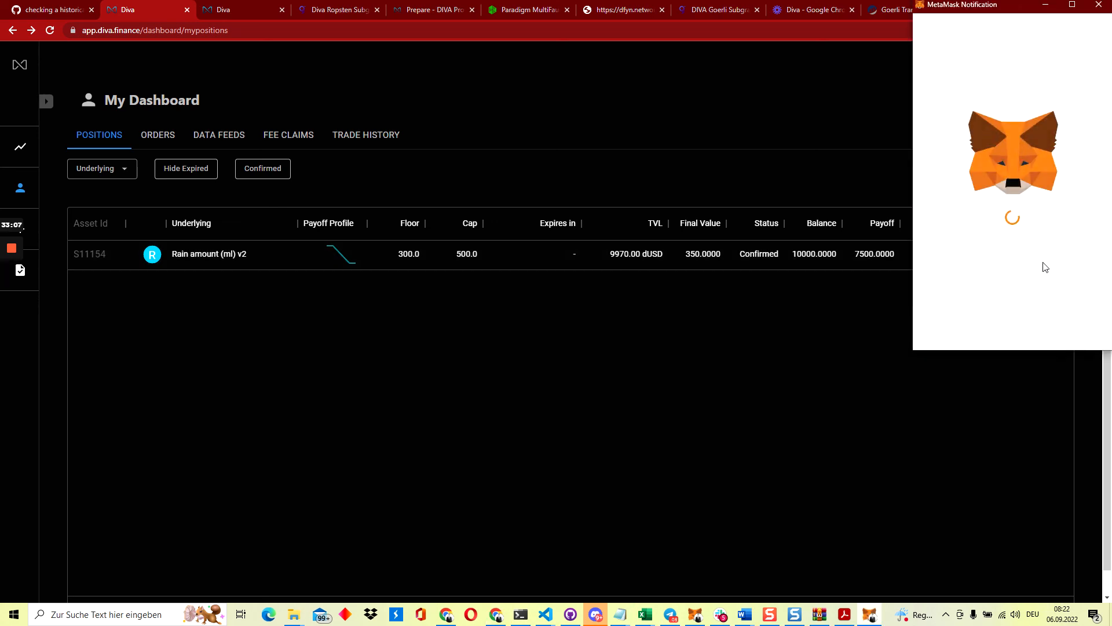
pyautogui.scroll(-5, 1044, 264)
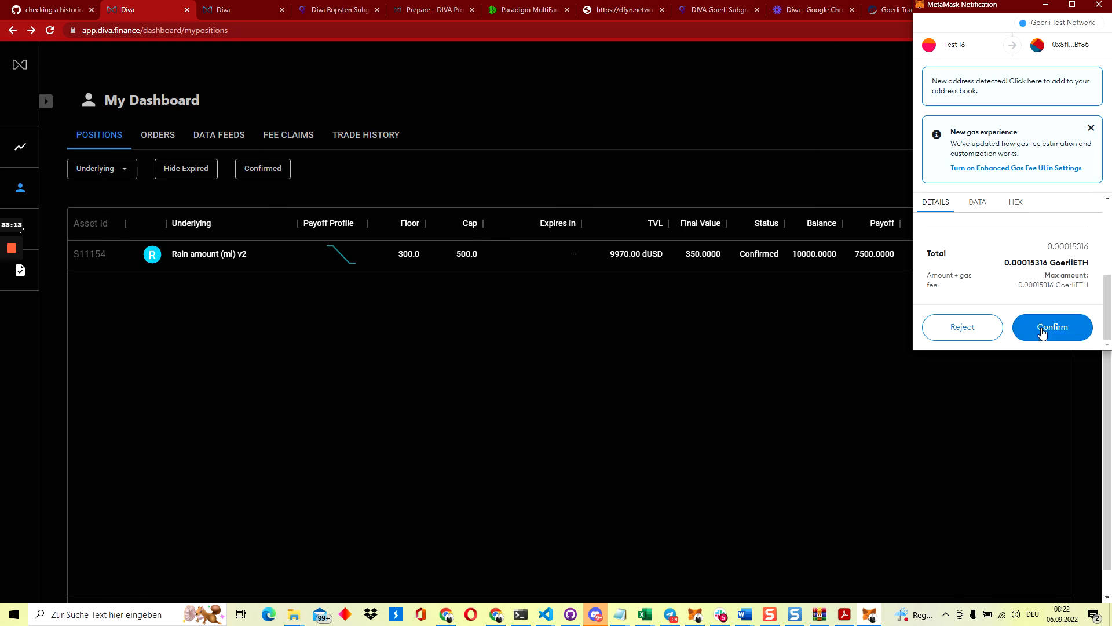
pyautogui.click(1041, 329)
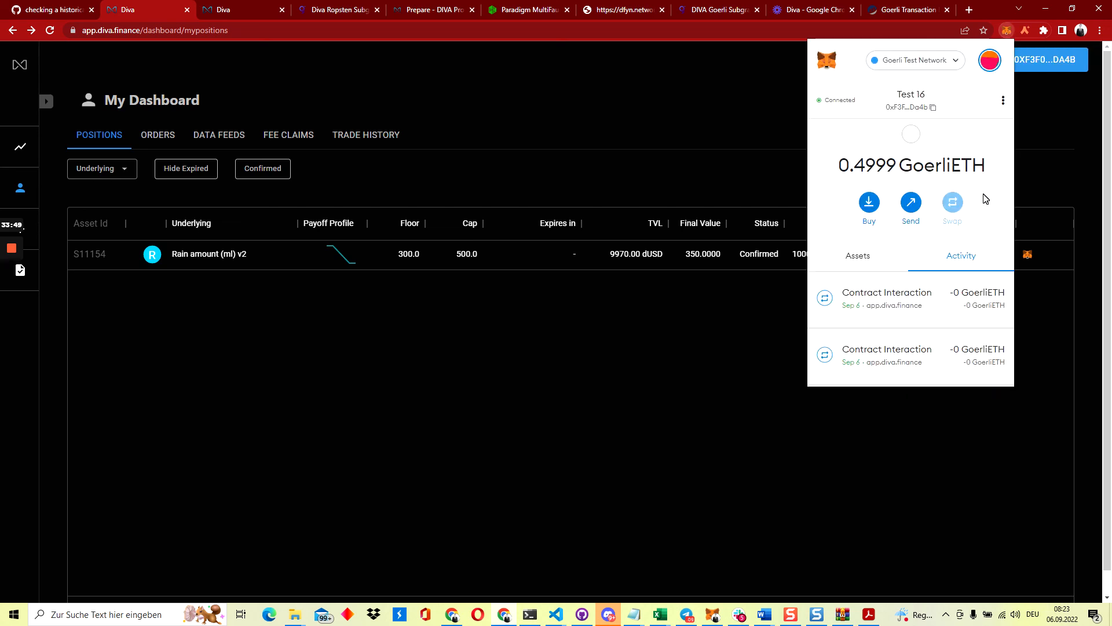
# Verify in MetaMask that the dUSD balance rose to 107477.5, then close the wallet
pyautogui.click(870, 259)
pyautogui.scroll(-2, 876, 307)
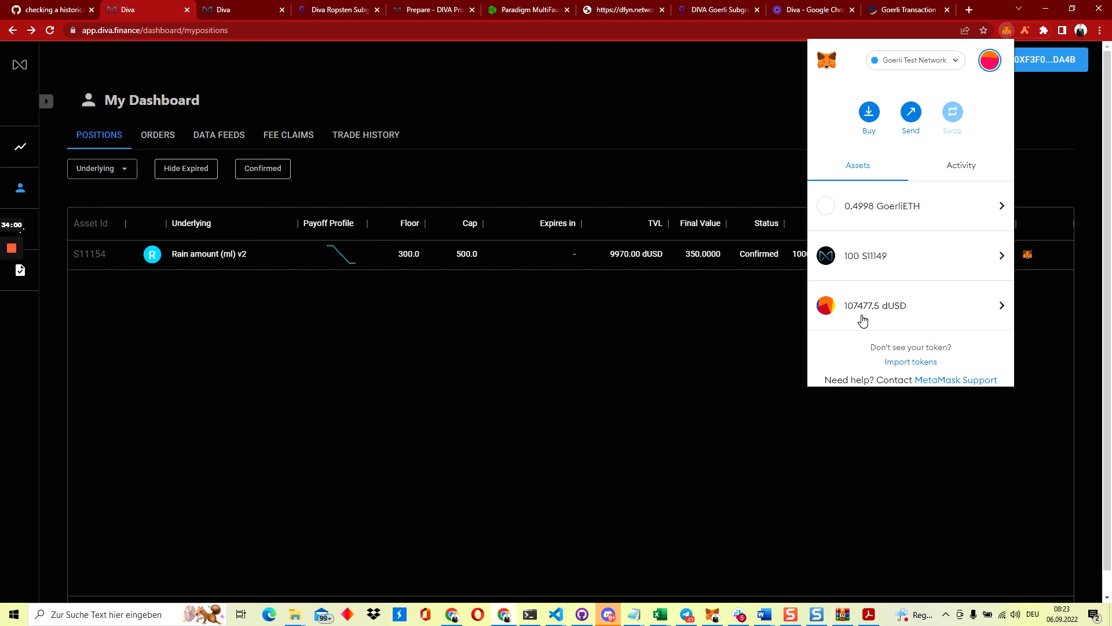
pyautogui.click(743, 172)
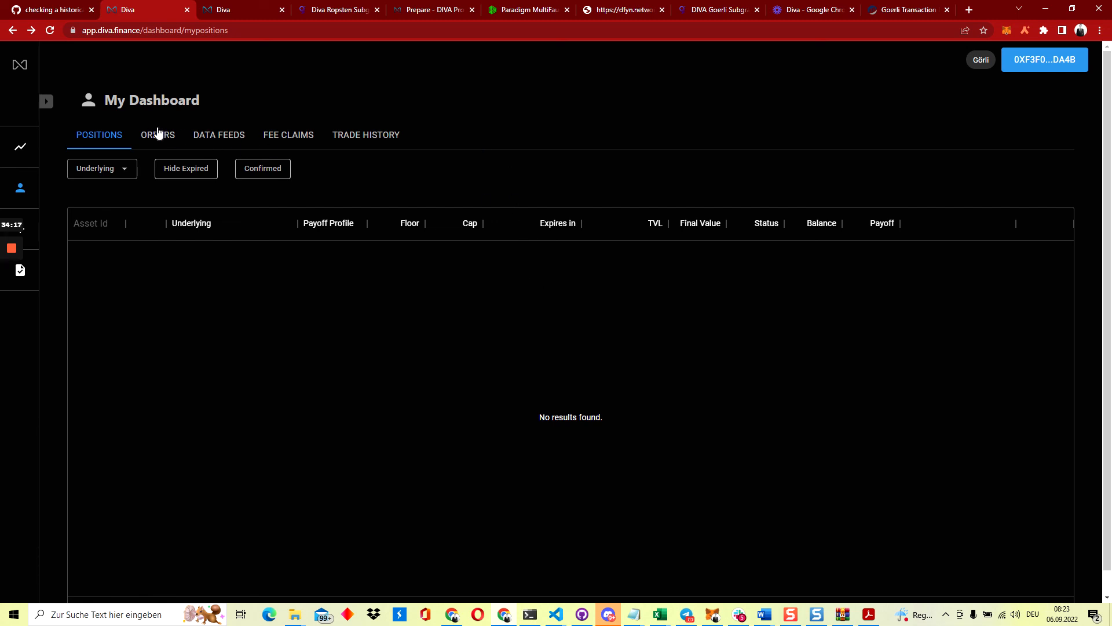
# Switch MetaMask to Test 15 to show L11154 Confirmed with a 2500.0000 payoff
pyautogui.click(1007, 31)
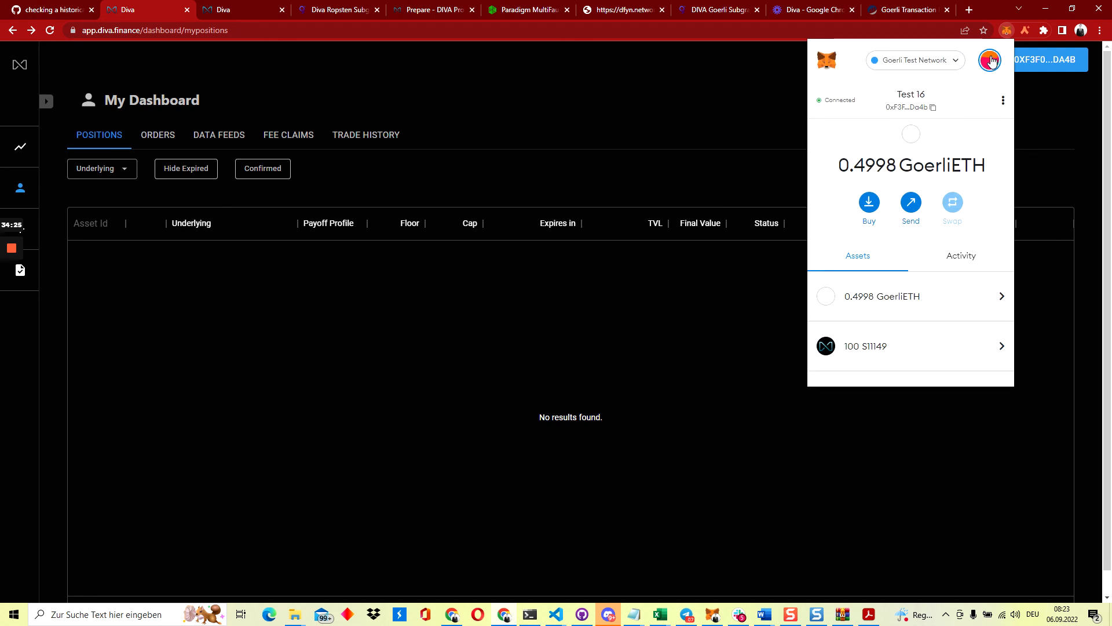
pyautogui.click(991, 61)
pyautogui.scroll(-5, 938, 191)
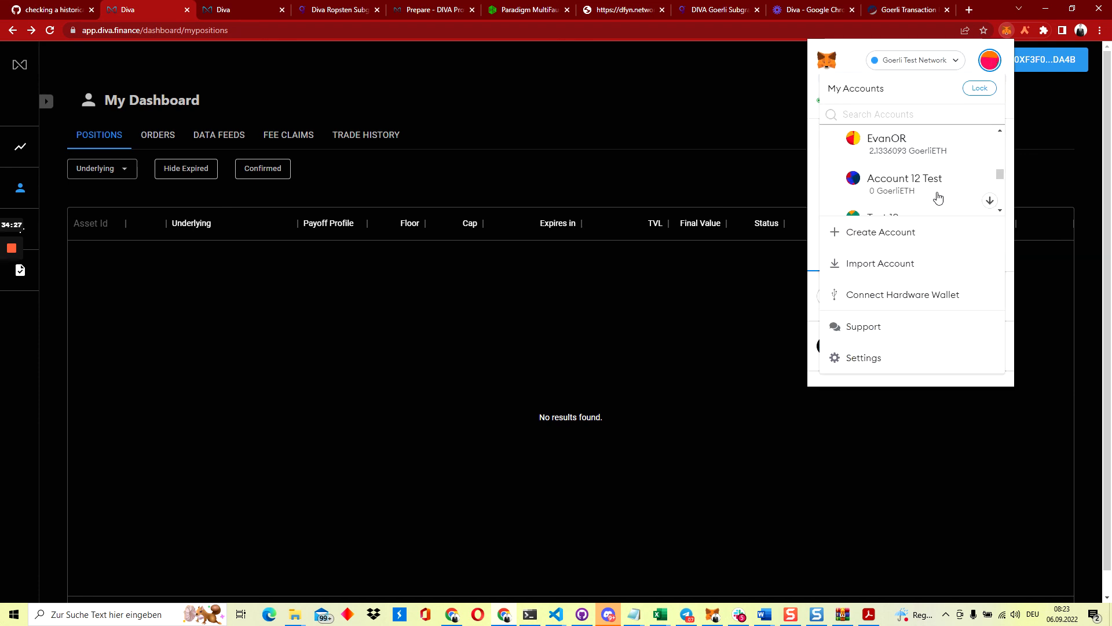
pyautogui.scroll(-5, 938, 197)
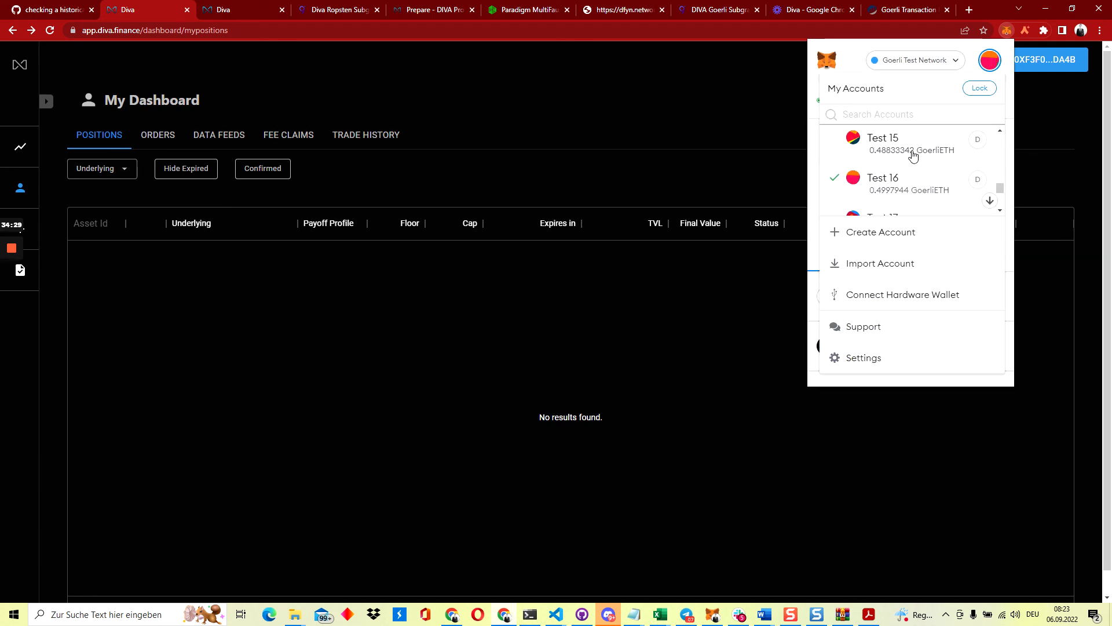
pyautogui.click(914, 152)
pyautogui.click(639, 166)
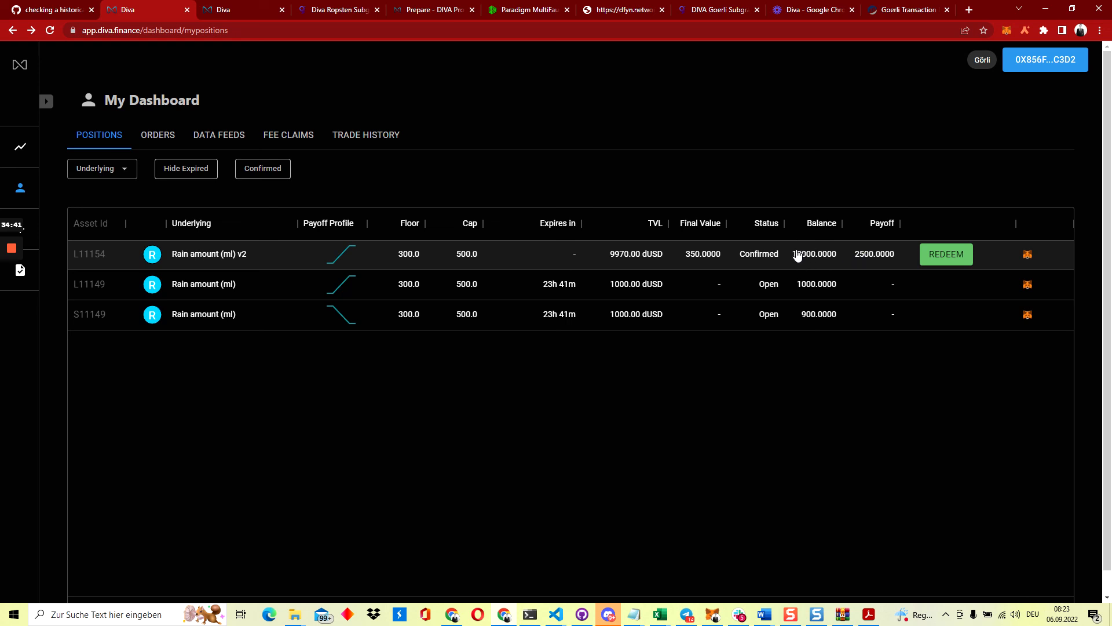
# Redeem long position L11154 of 'Rain amount (ml) v2' (payoff 2500) and confirm it in MetaMask
pyautogui.click(954, 258)
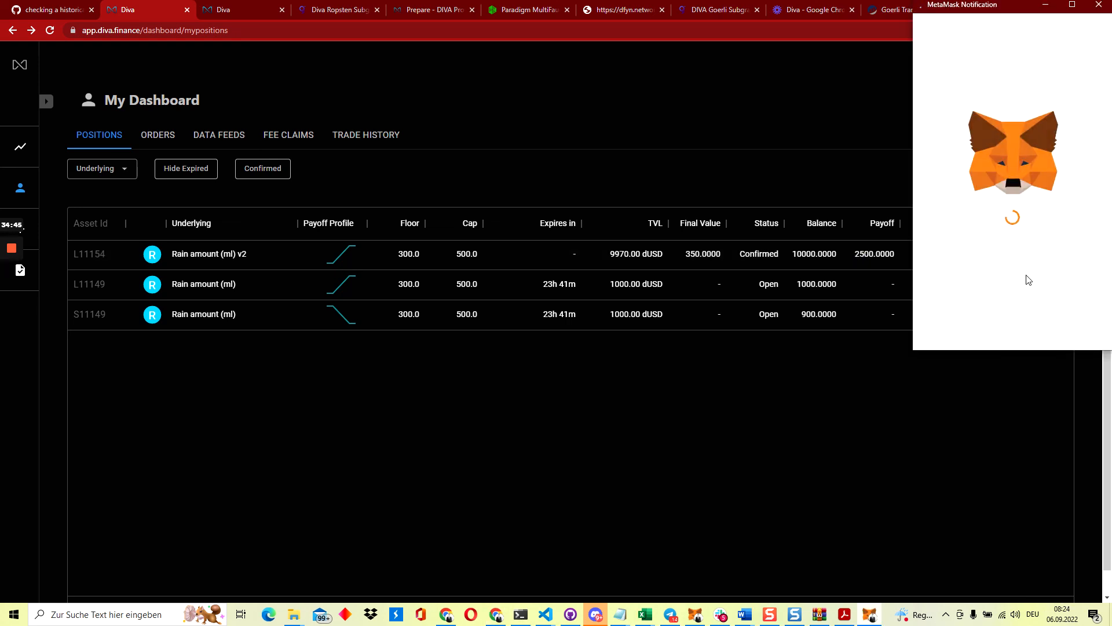
pyautogui.scroll(-3, 1026, 278)
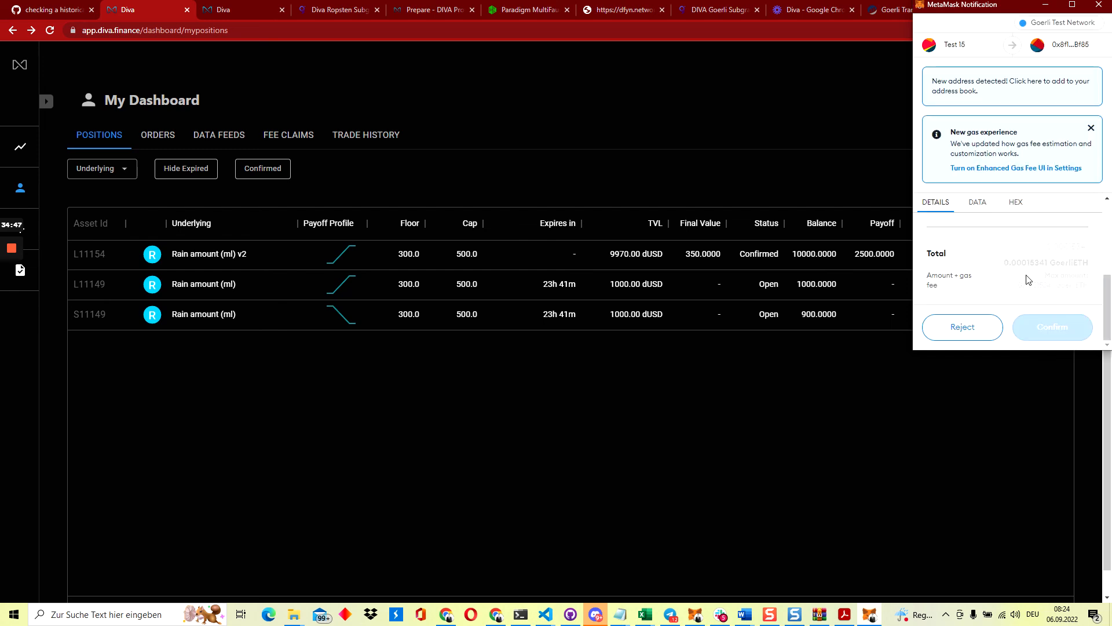
pyautogui.click(1040, 332)
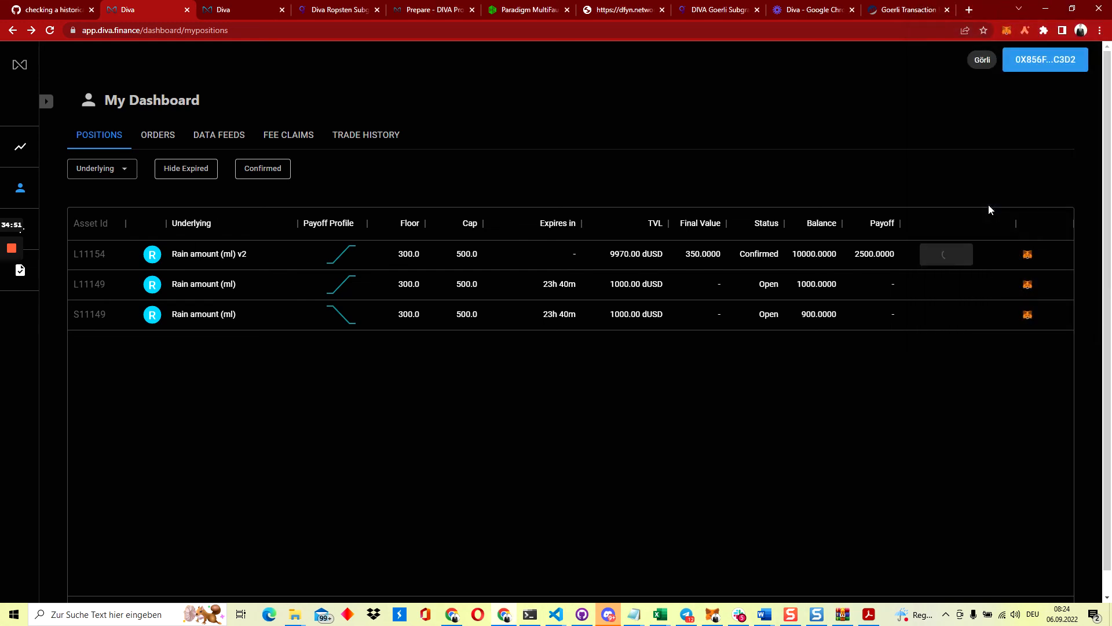